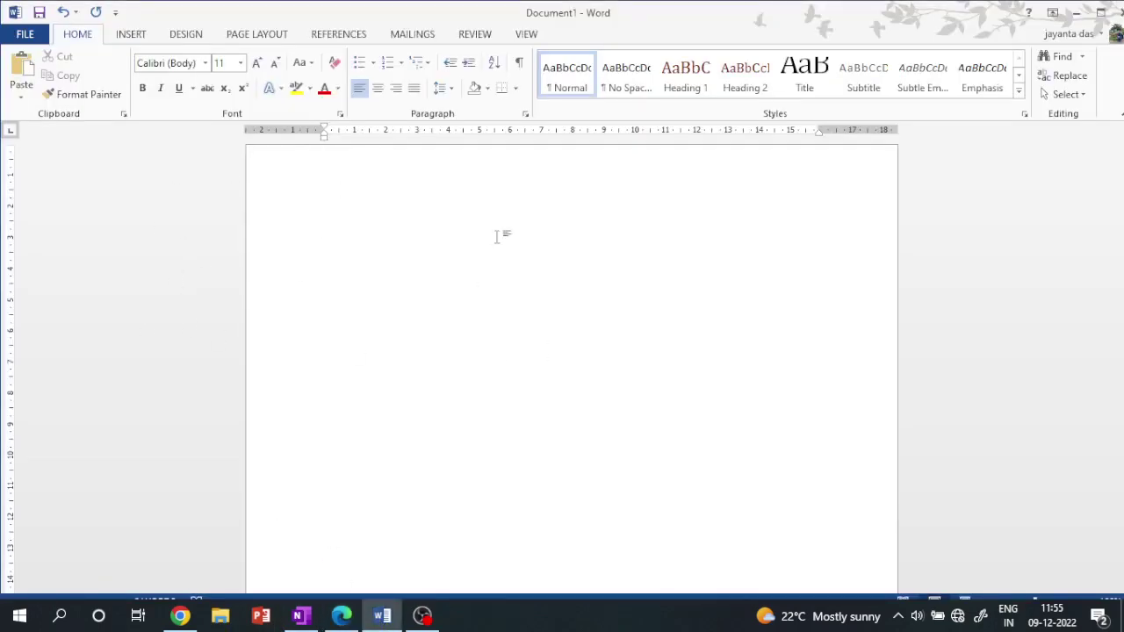
# Bring up the Comp test.pdf exam sheet in Edge from the taskbar
pyautogui.click(342, 615)
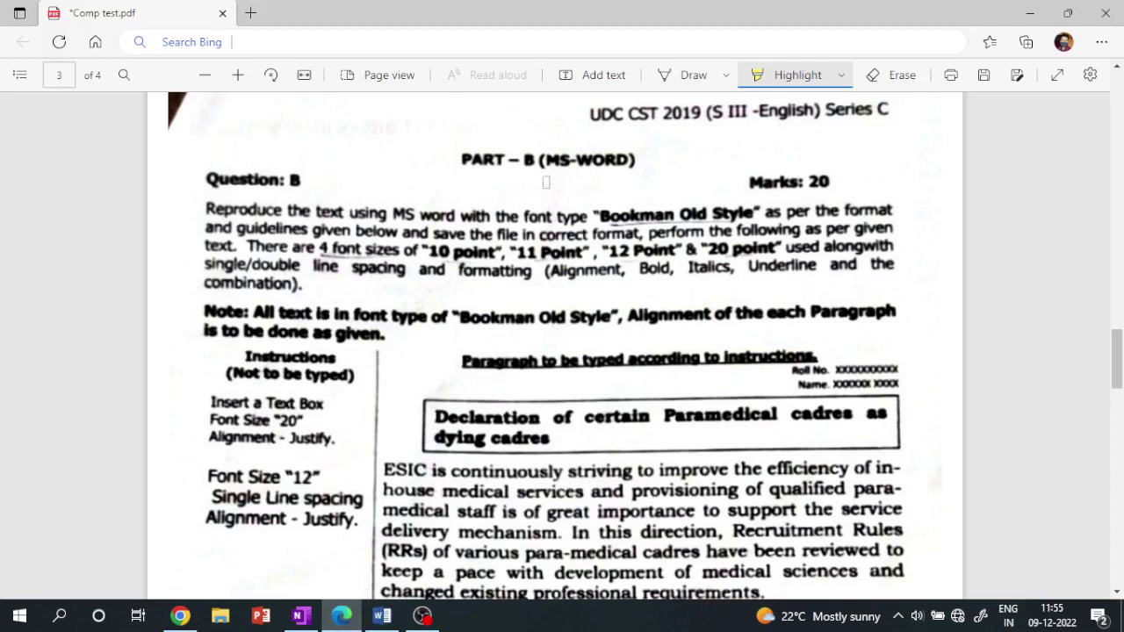
# Highlight PART – B (MS-WORD) and the 10, 11, 12 and 20 point font sizes in yellow
pyautogui.moveTo(475, 161); pyautogui.dragTo(637, 160)
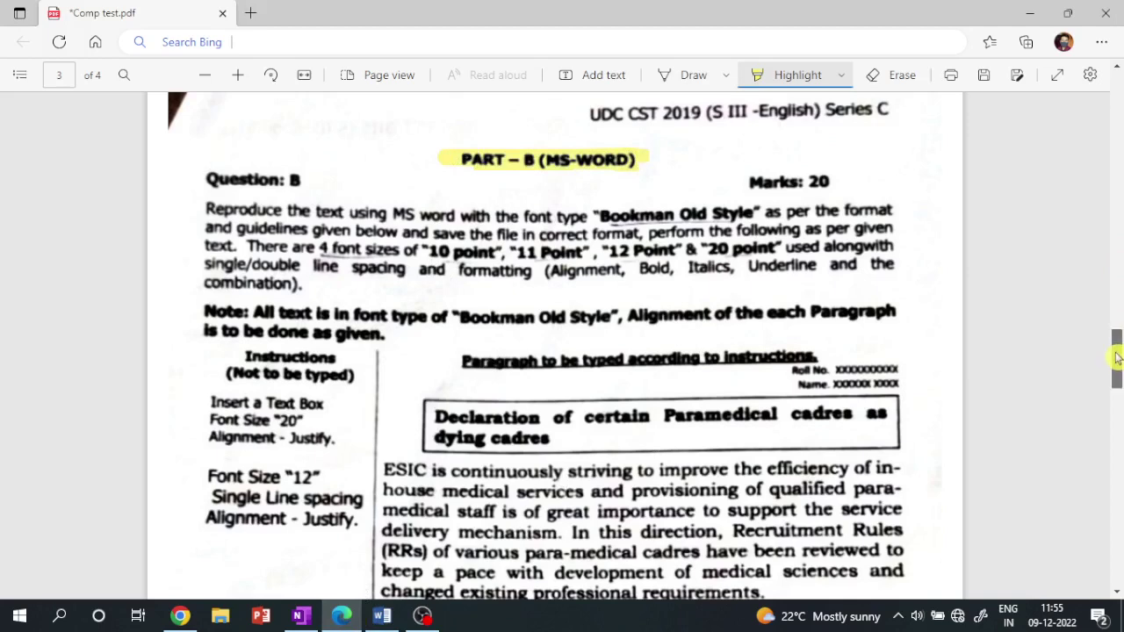
pyautogui.scroll(-1, 1117, 368)
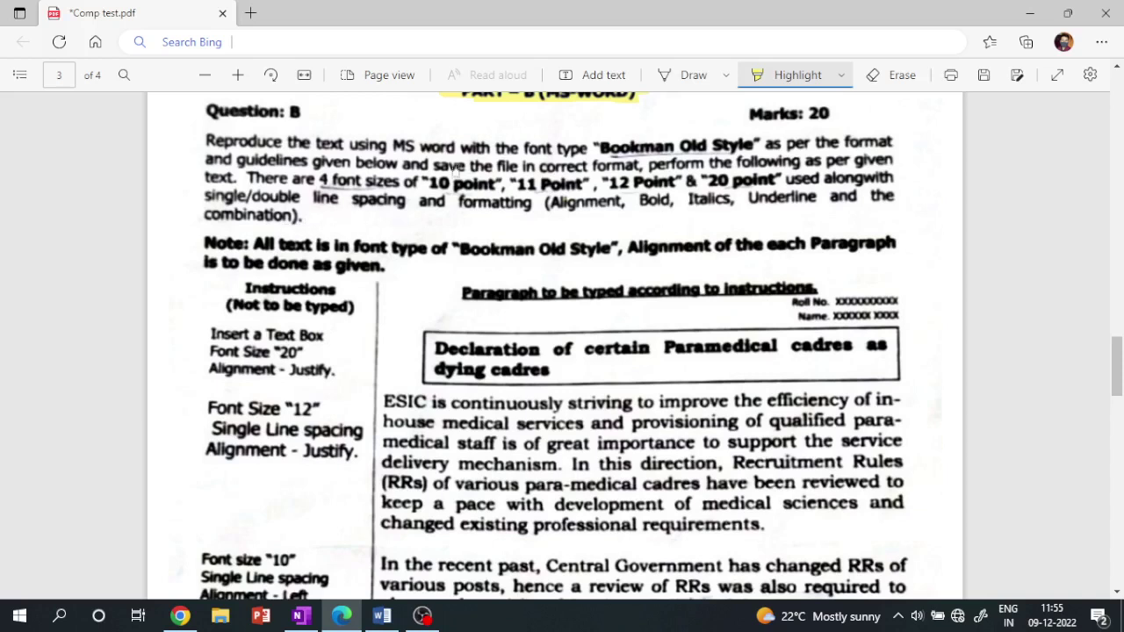
pyautogui.moveTo(425, 183); pyautogui.dragTo(780, 182)
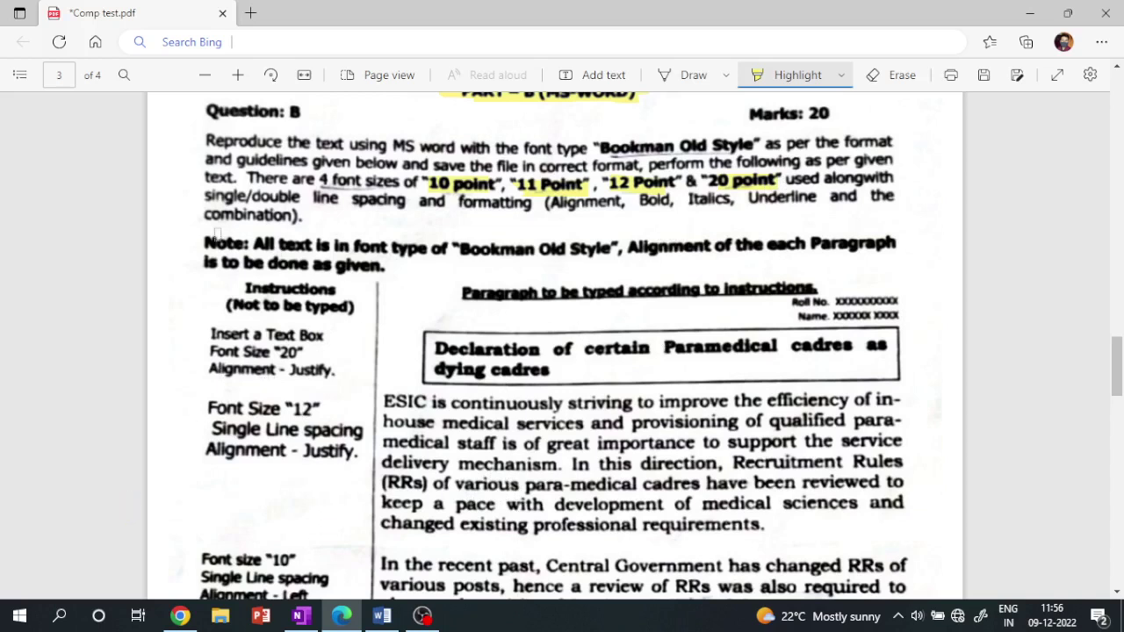
# Highlight the single/double spacing requirement, the font-type note and the alignment note
pyautogui.moveTo(219, 197); pyautogui.dragTo(298, 198)
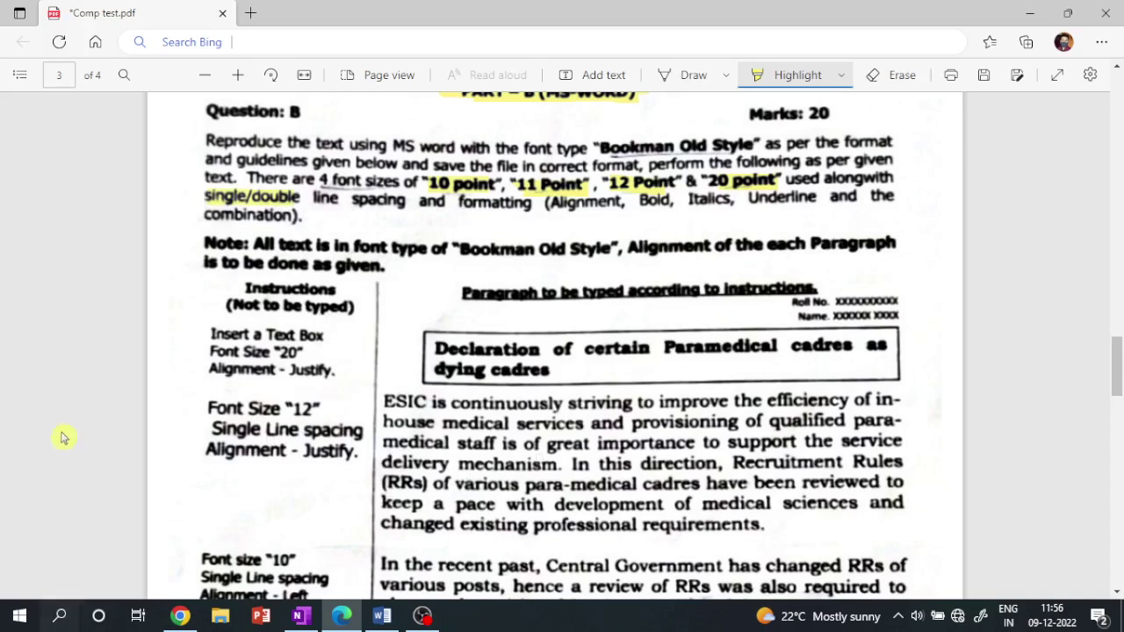
pyautogui.moveTo(237, 244); pyautogui.dragTo(612, 250)
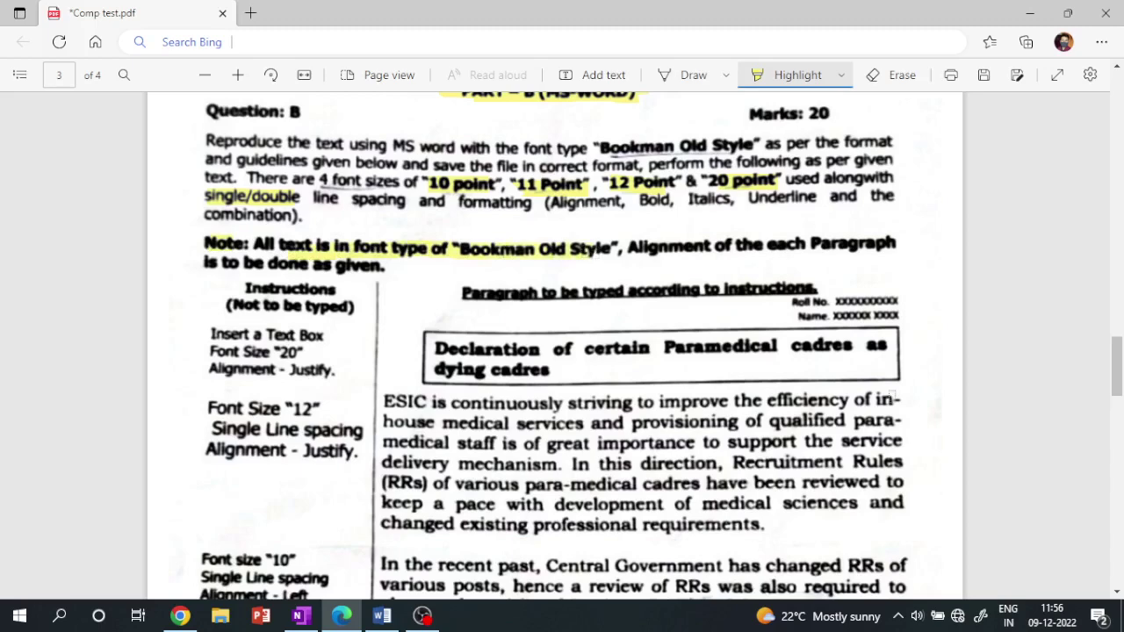
pyautogui.moveTo(1121, 337)
pyautogui.mouseDown()
pyautogui.moveTo(1119, 439)
pyautogui.moveTo(1119, 350)
pyautogui.mouseUp()
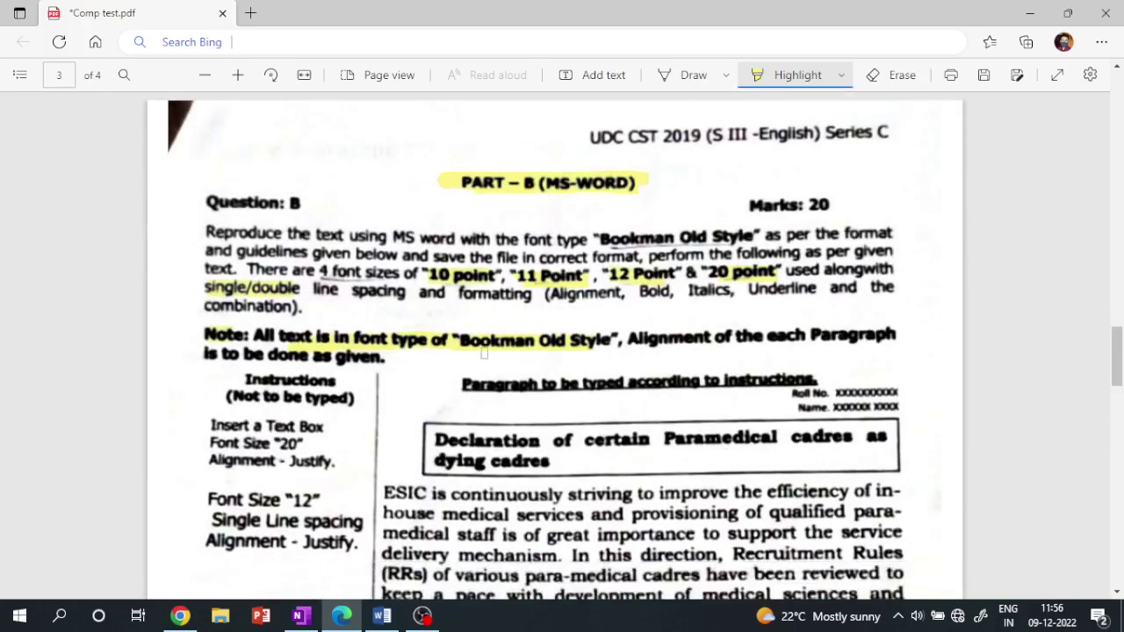
pyautogui.moveTo(484, 354); pyautogui.dragTo(854, 341)
pyautogui.moveTo(200, 355); pyautogui.dragTo(386, 358)
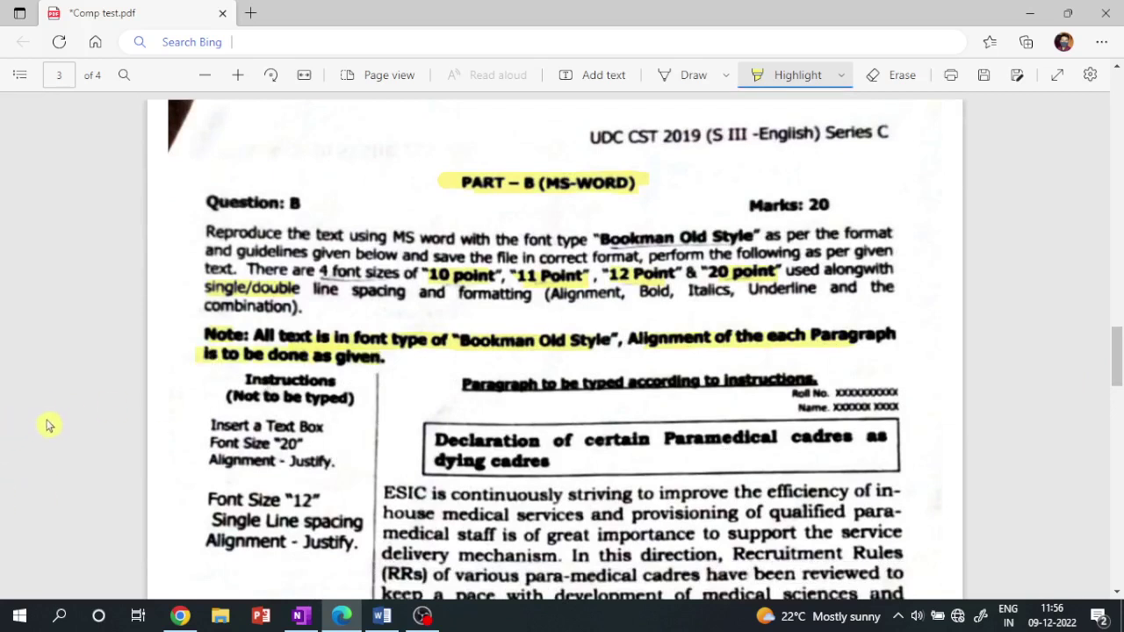
# Highlight '- Justify.', the paragraph-to-be-typed heading and the Name line, then return to Word
pyautogui.scroll(-2, 1118, 355)
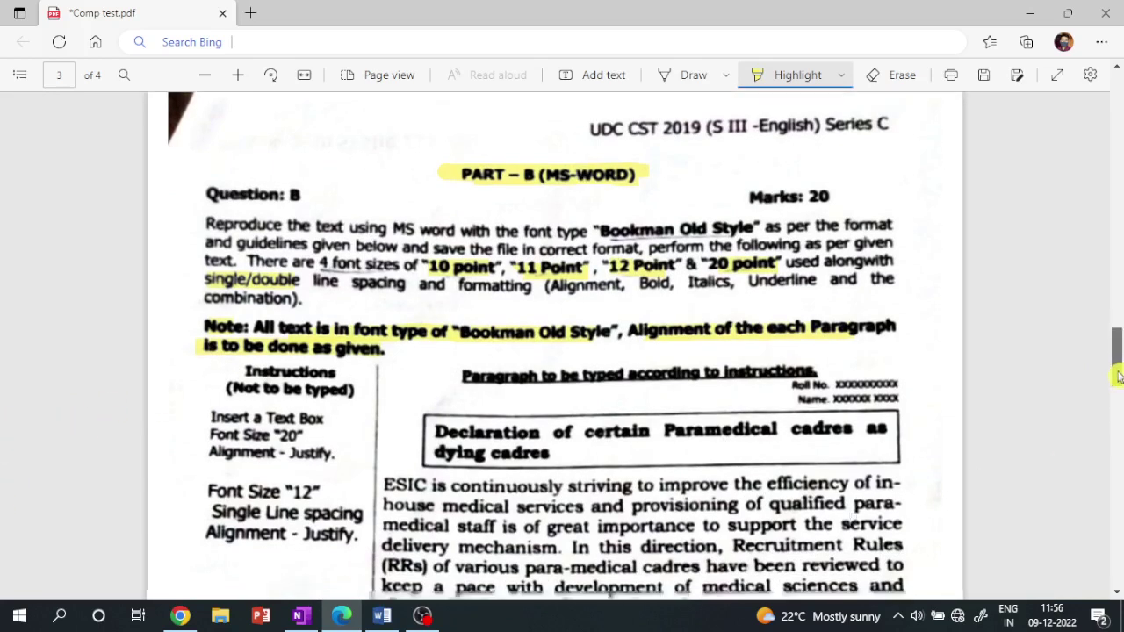
pyautogui.moveTo(266, 312); pyautogui.dragTo(334, 314)
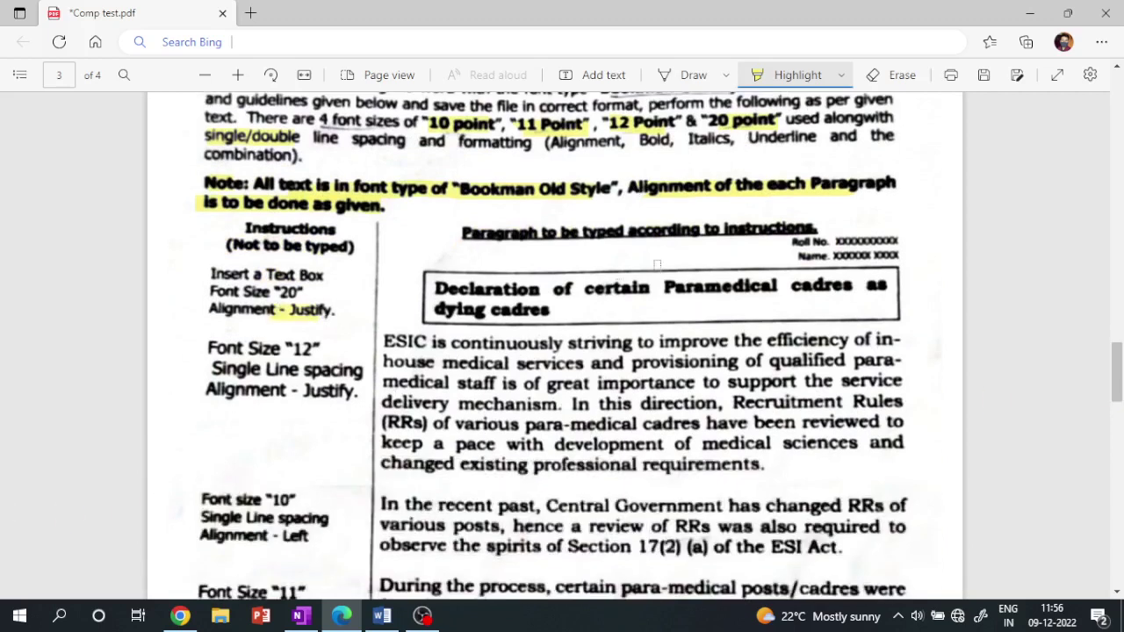
pyautogui.scroll(1, 819, 360)
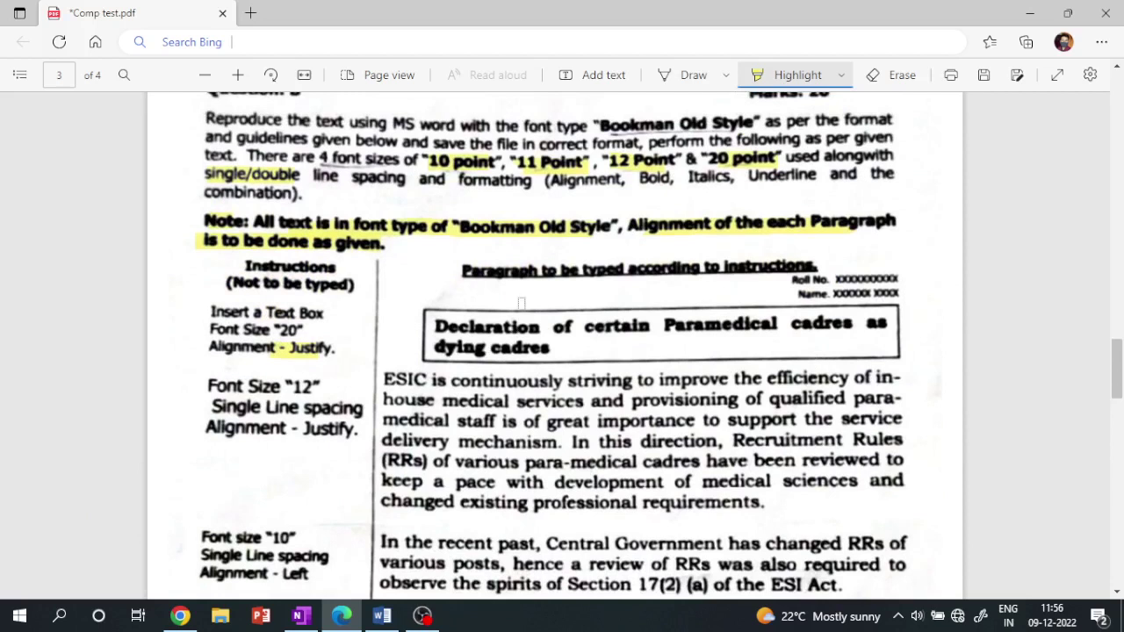
pyautogui.moveTo(463, 281); pyautogui.dragTo(791, 279)
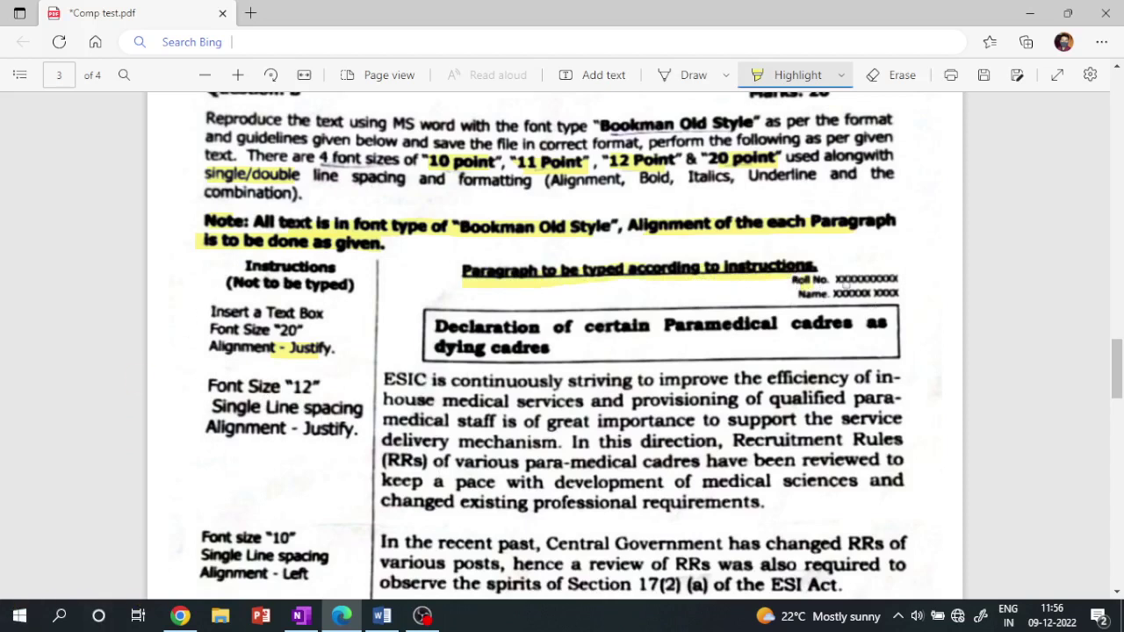
pyautogui.moveTo(788, 300); pyautogui.dragTo(907, 297)
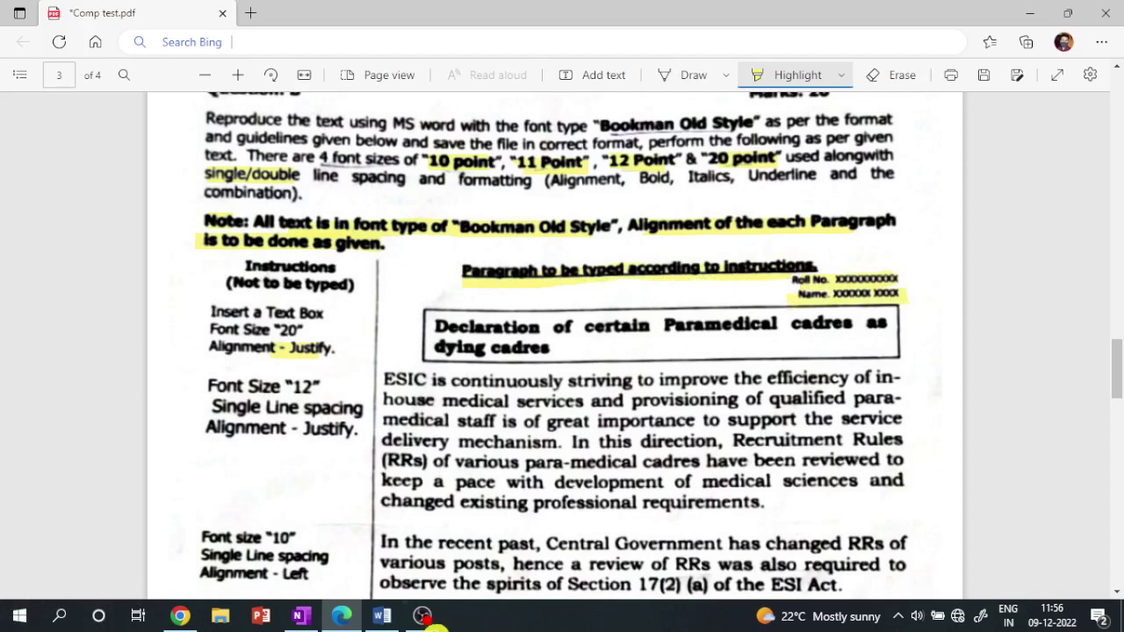
pyautogui.click(382, 615)
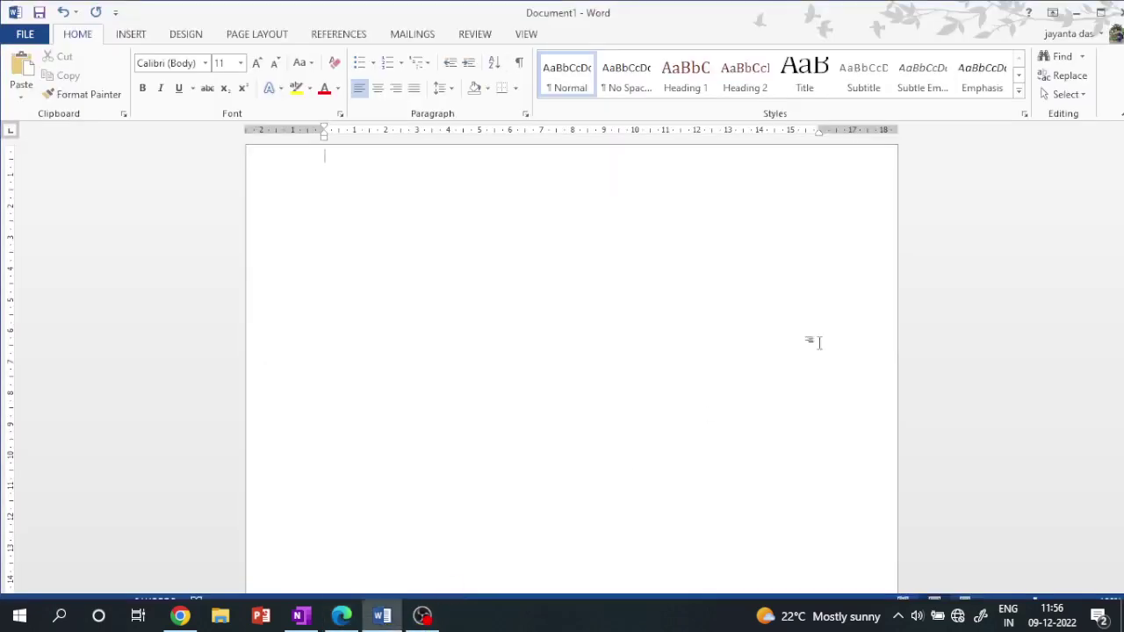
# Type a Roll No line with a sample number at the right of line one, then begin the Name line
pyautogui.doubleClick(752, 186)
pyautogui.doubleClick(724, 184)
pyautogui.write('R')
pyautogui.write('oll No - 123456778')
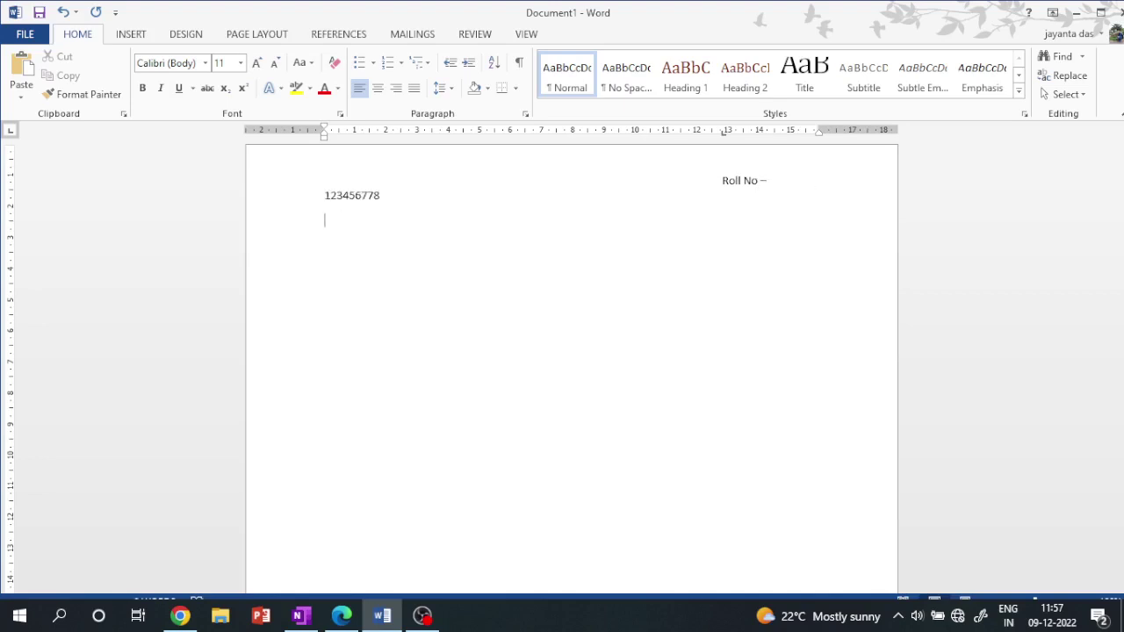
pyautogui.press('Return')
pyautogui.press('BackSpace')
pyautogui.press('BackSpace')
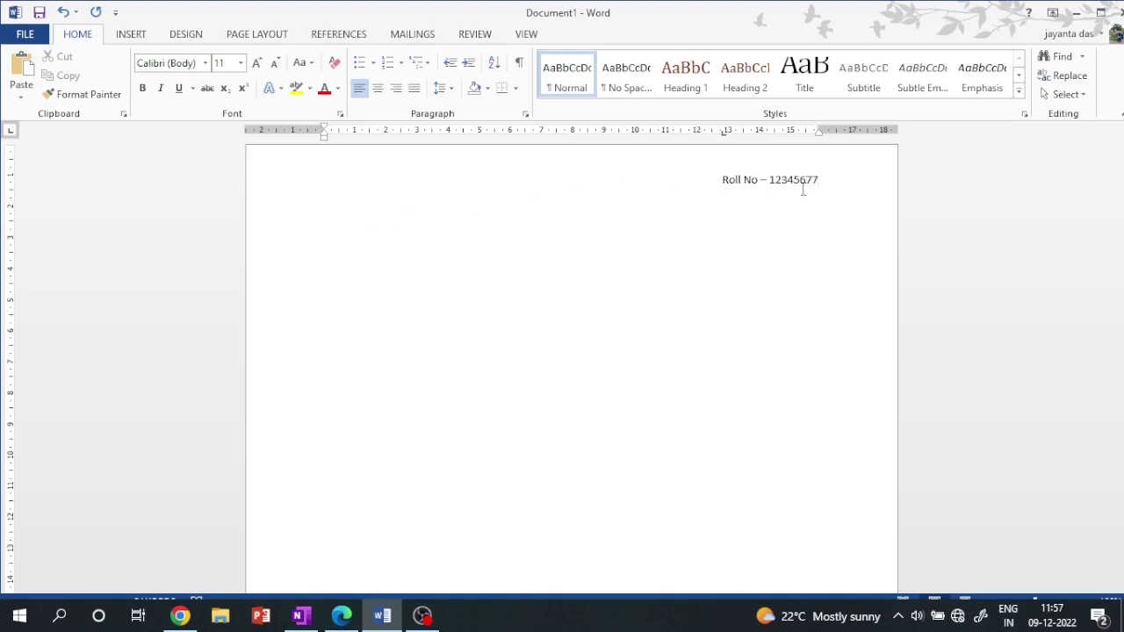
pyautogui.doubleClick(723, 196)
pyautogui.write('N')
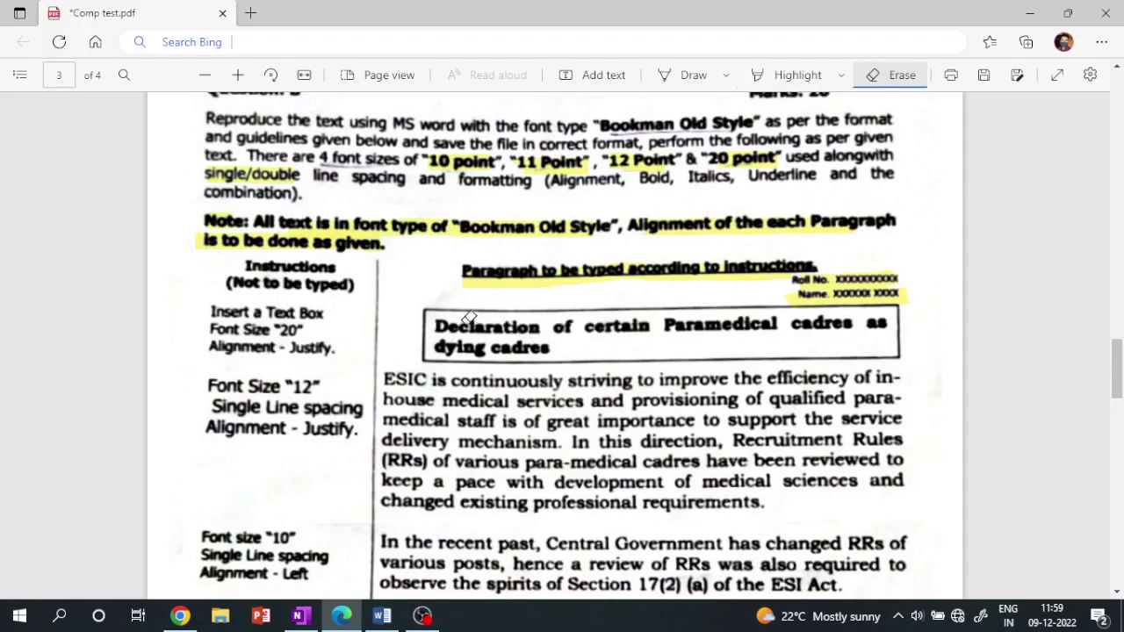
# Highlight the Declaration of certain Paramedical cadres heading and the text box and 20-point instructions
pyautogui.click(791, 75)
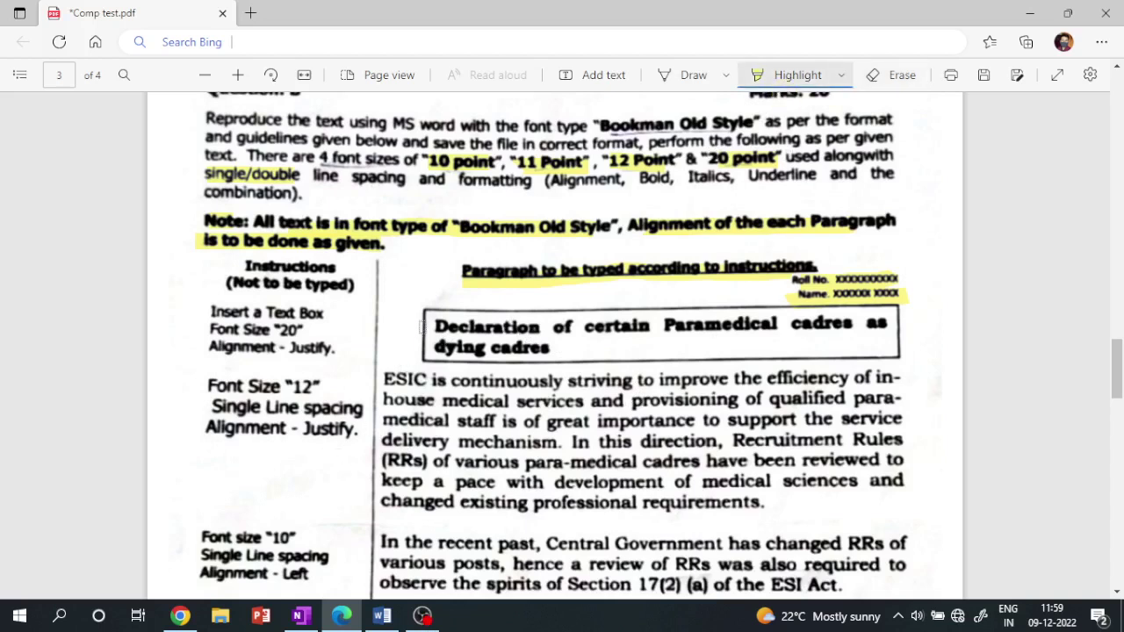
pyautogui.moveTo(422, 327)
pyautogui.mouseDown()
pyautogui.moveTo(492, 322)
pyautogui.moveTo(456, 352)
pyautogui.moveTo(573, 351)
pyautogui.mouseUp()
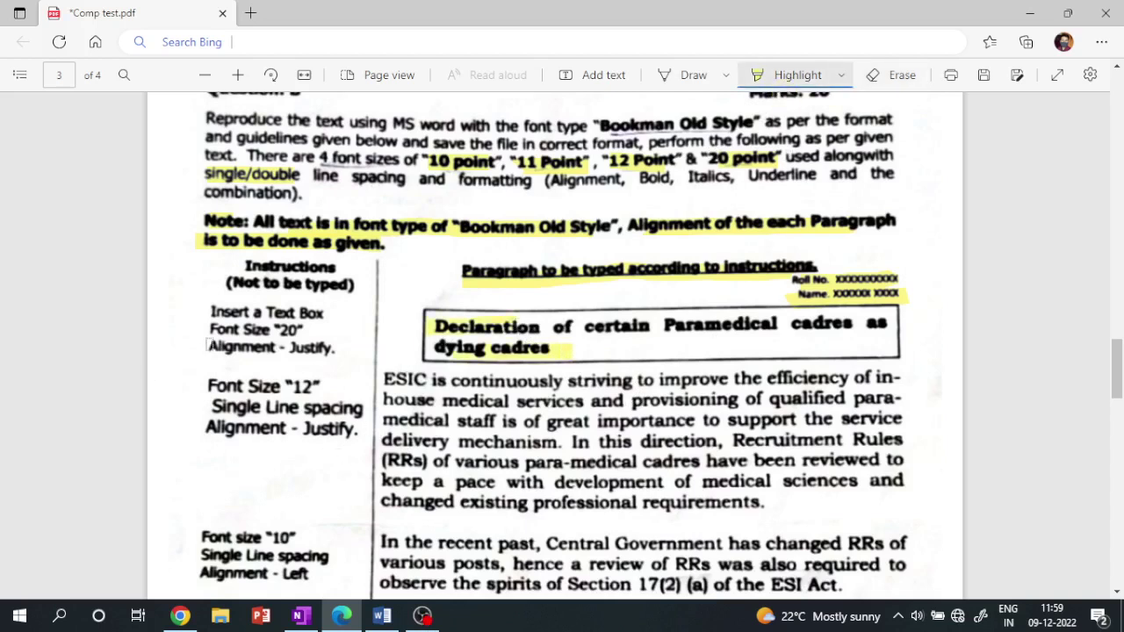
pyautogui.moveTo(211, 314); pyautogui.dragTo(321, 315)
pyautogui.moveTo(198, 332)
pyautogui.mouseDown()
pyautogui.moveTo(309, 334)
pyautogui.moveTo(193, 345)
pyautogui.mouseUp()
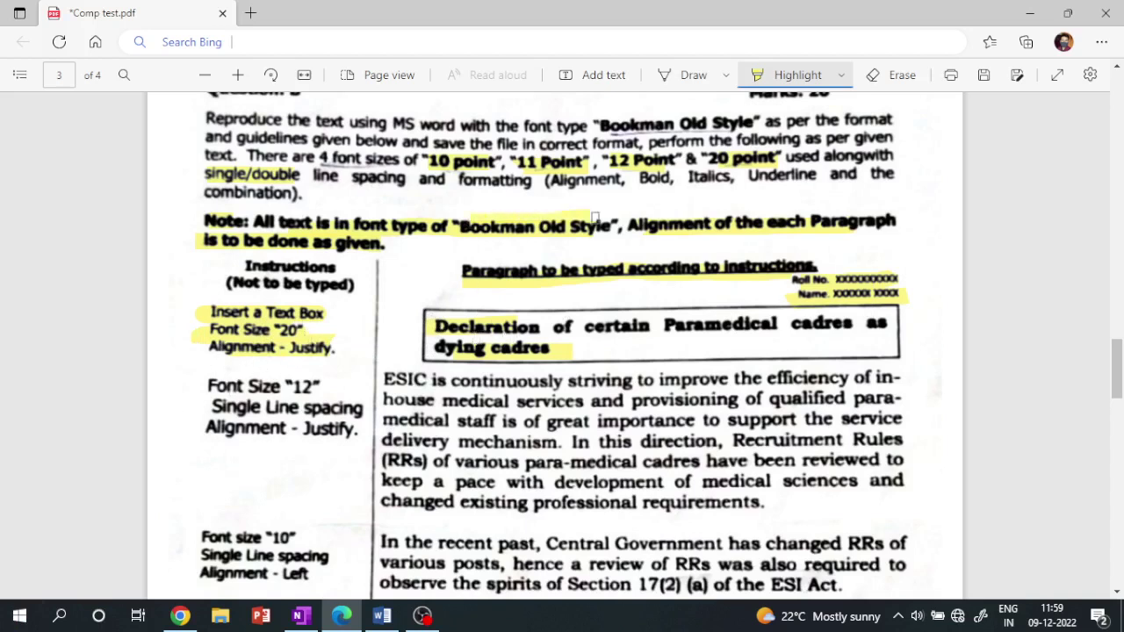
pyautogui.moveTo(1117, 379)
pyautogui.mouseDown()
pyautogui.moveTo(1119, 442)
pyautogui.moveTo(1118, 359)
pyautogui.moveTo(1118, 372)
pyautogui.mouseUp()
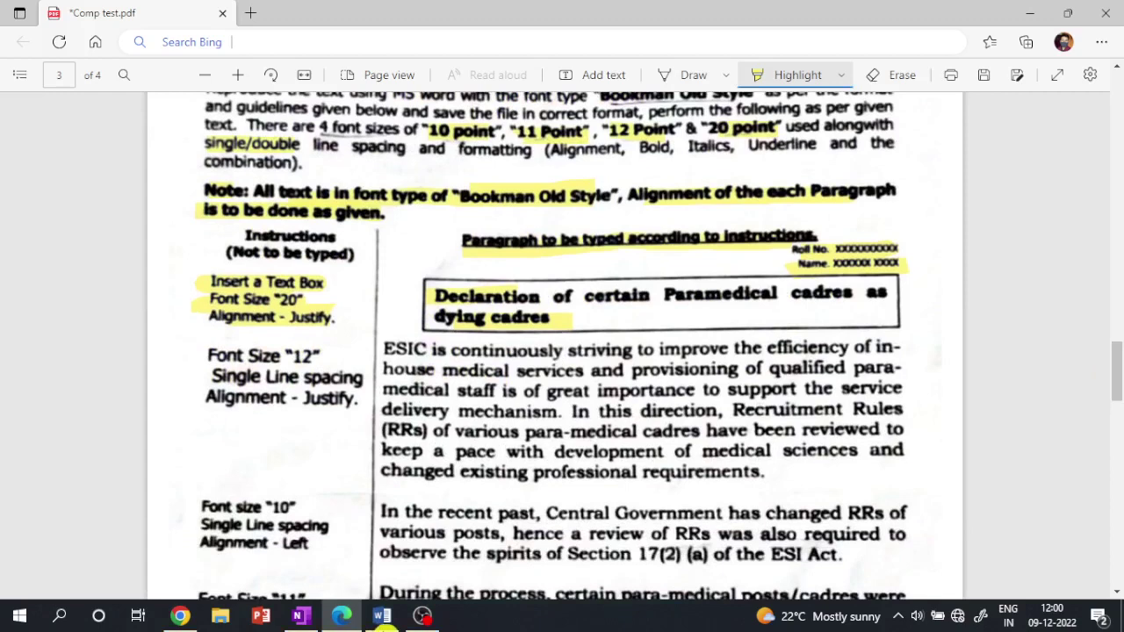
pyautogui.click(383, 615)
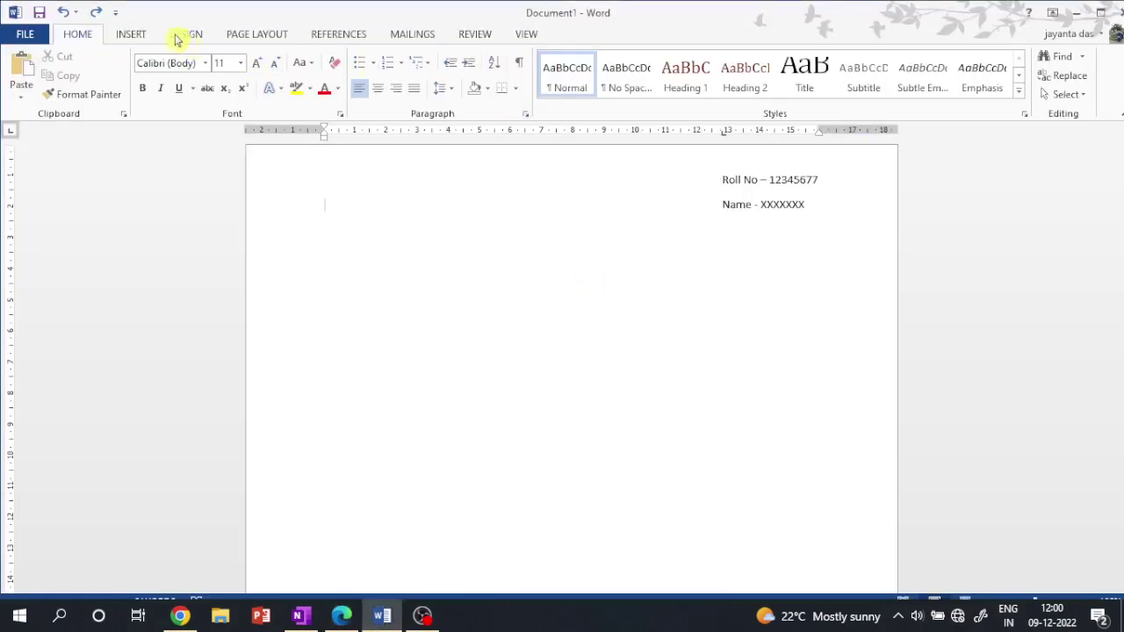
# Insert a Simple Text Box below the name lines and clear its placeholder text
pyautogui.click(137, 35)
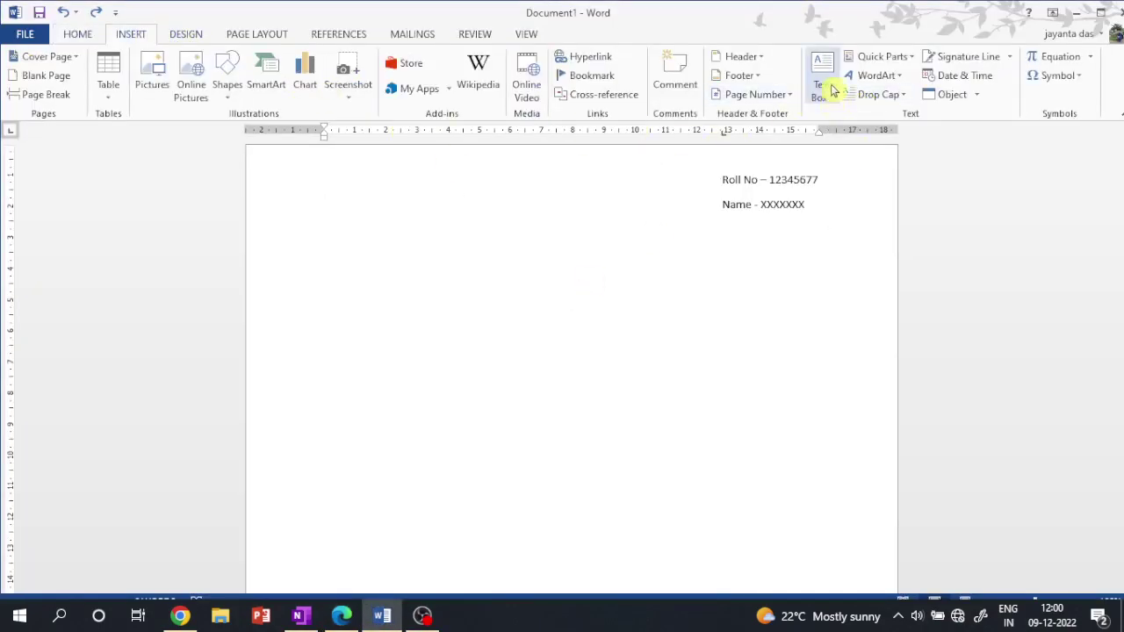
pyautogui.click(831, 99)
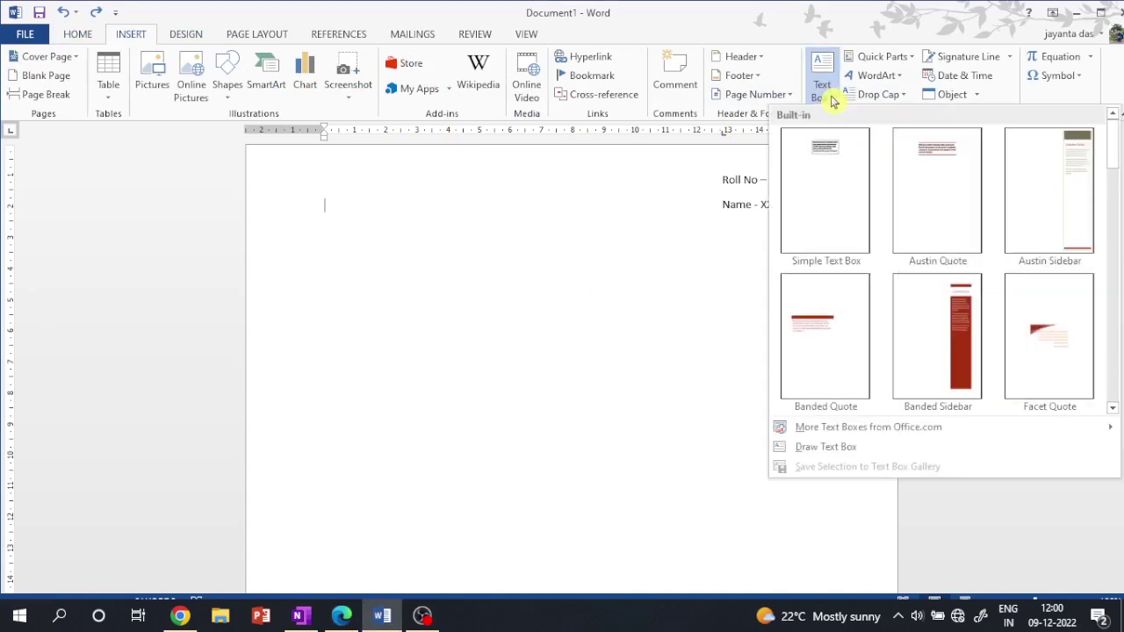
pyautogui.click(829, 230)
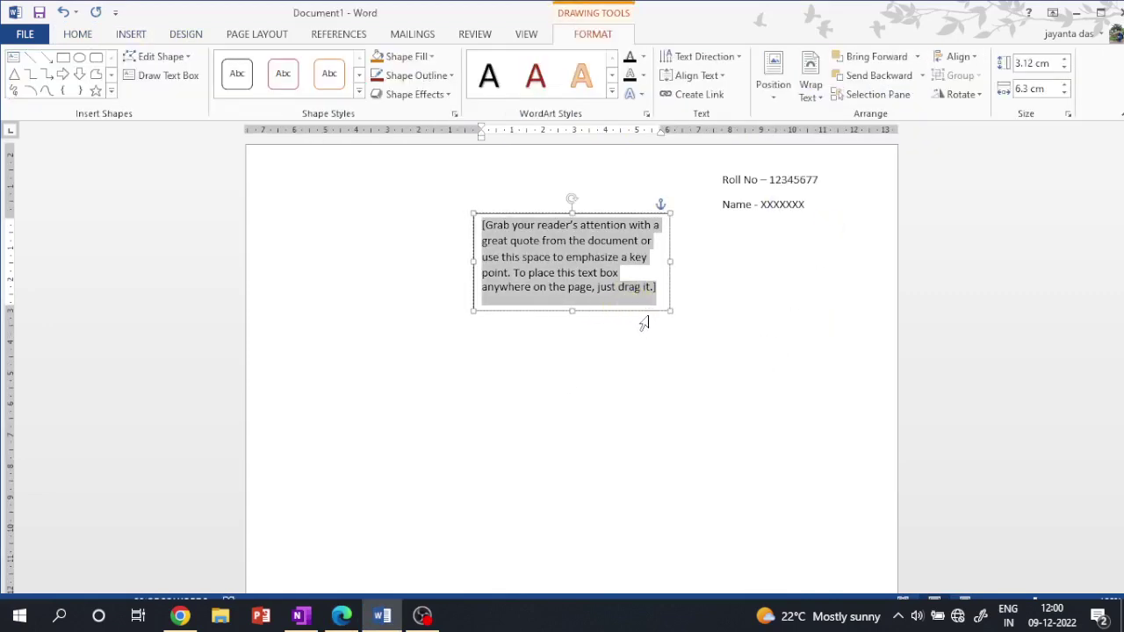
pyautogui.press('Delete')
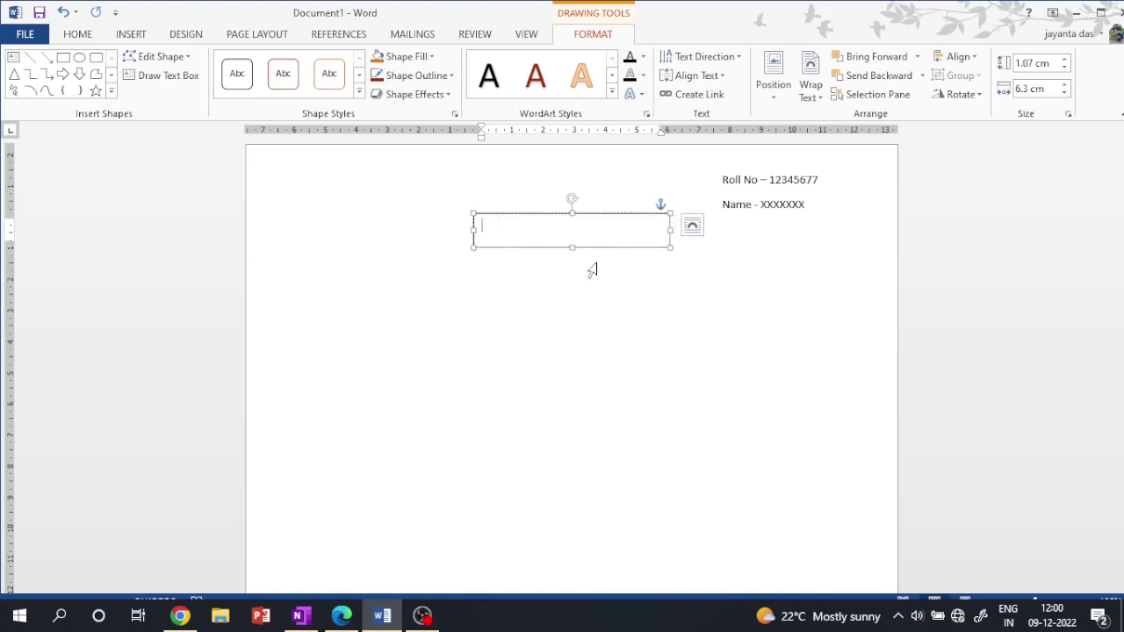
pyautogui.click(386, 615)
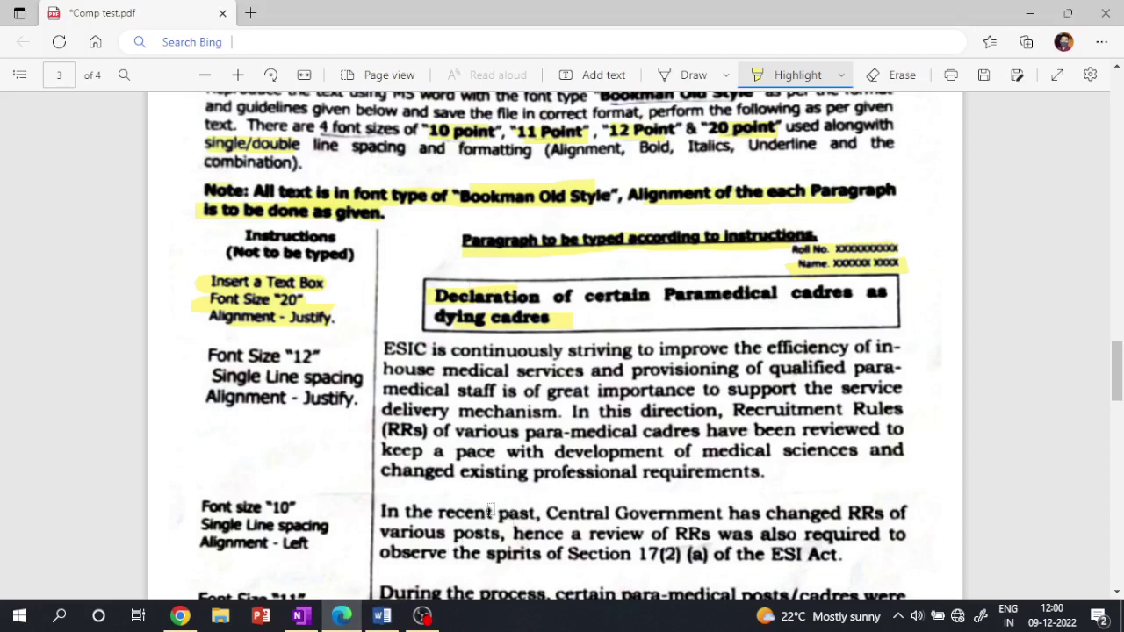
# Select all of the title 'Declaration of certain Peramedical cadres as dying cadres' in the text box
pyautogui.click(386, 619)
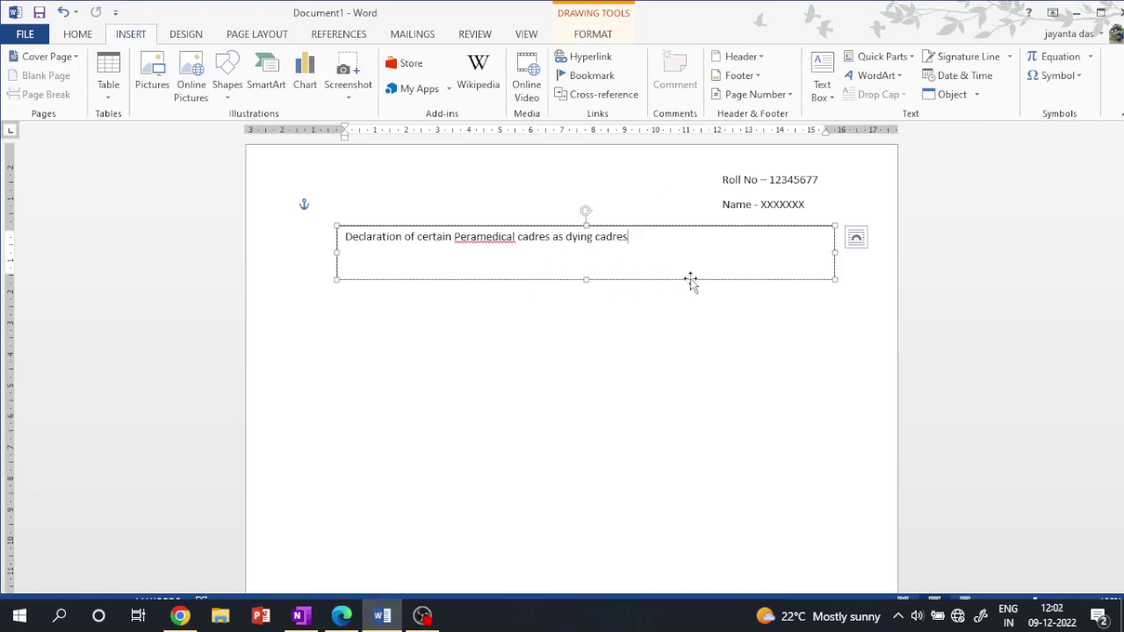
pyautogui.click(341, 616)
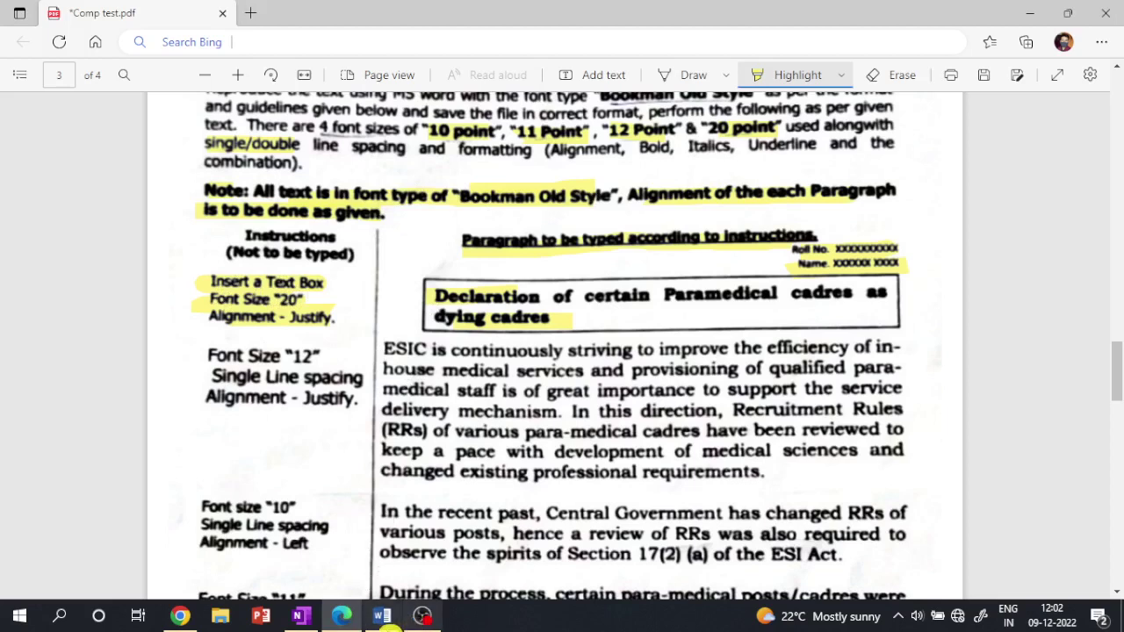
pyautogui.click(381, 616)
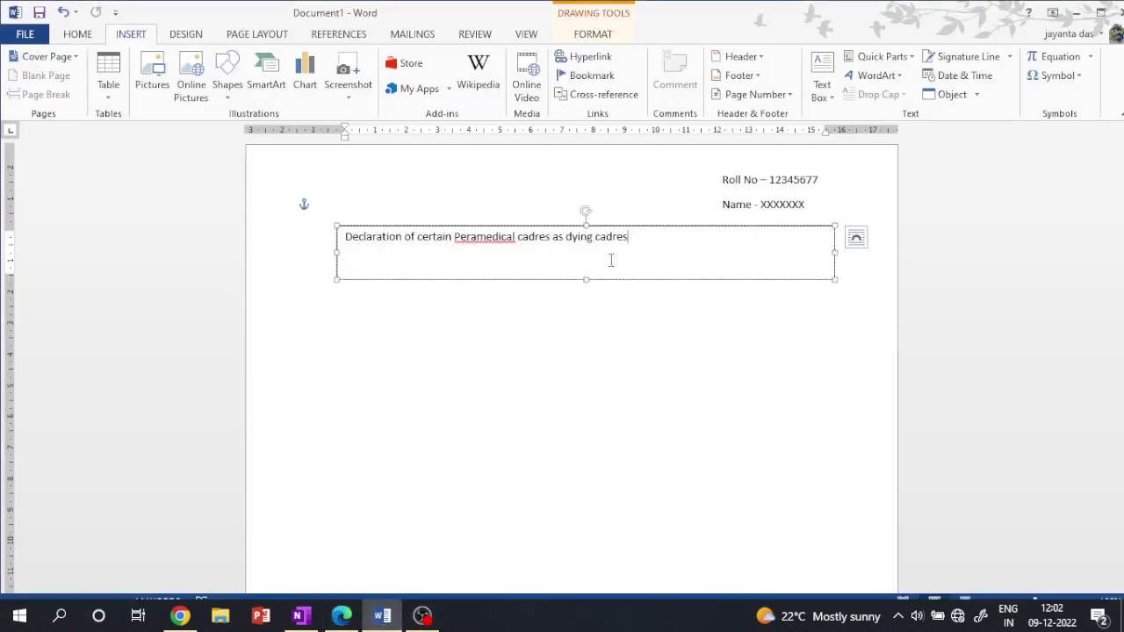
pyautogui.hotkey('ctrl', 'a')
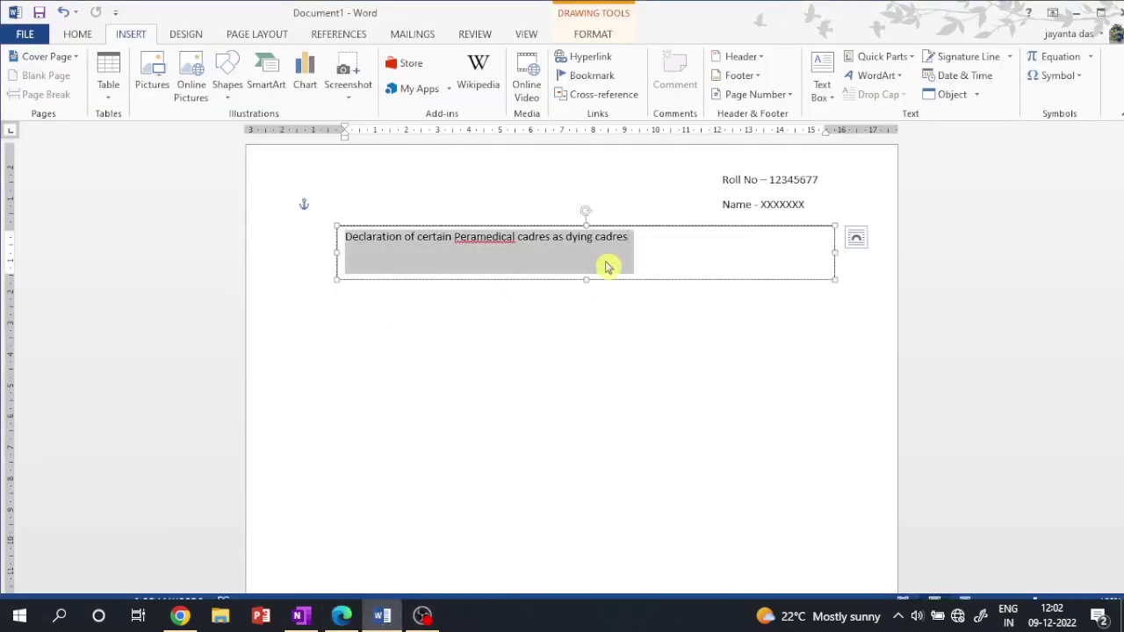
pyautogui.click(84, 33)
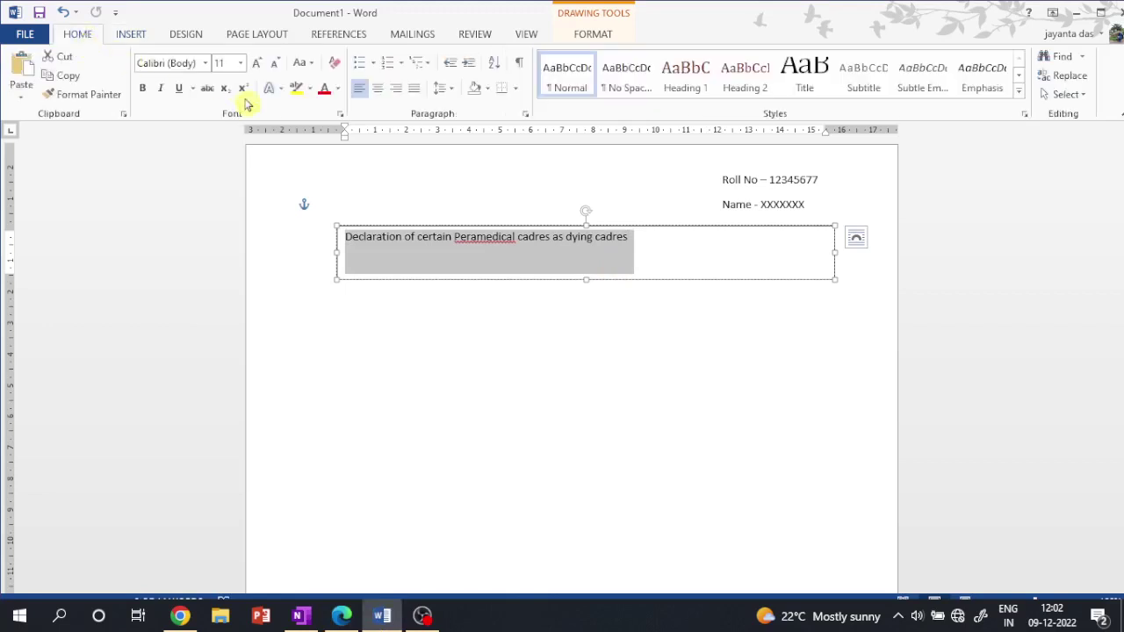
# Set the boxed title to 20 point and make the text box taller to fit it
pyautogui.click(242, 64)
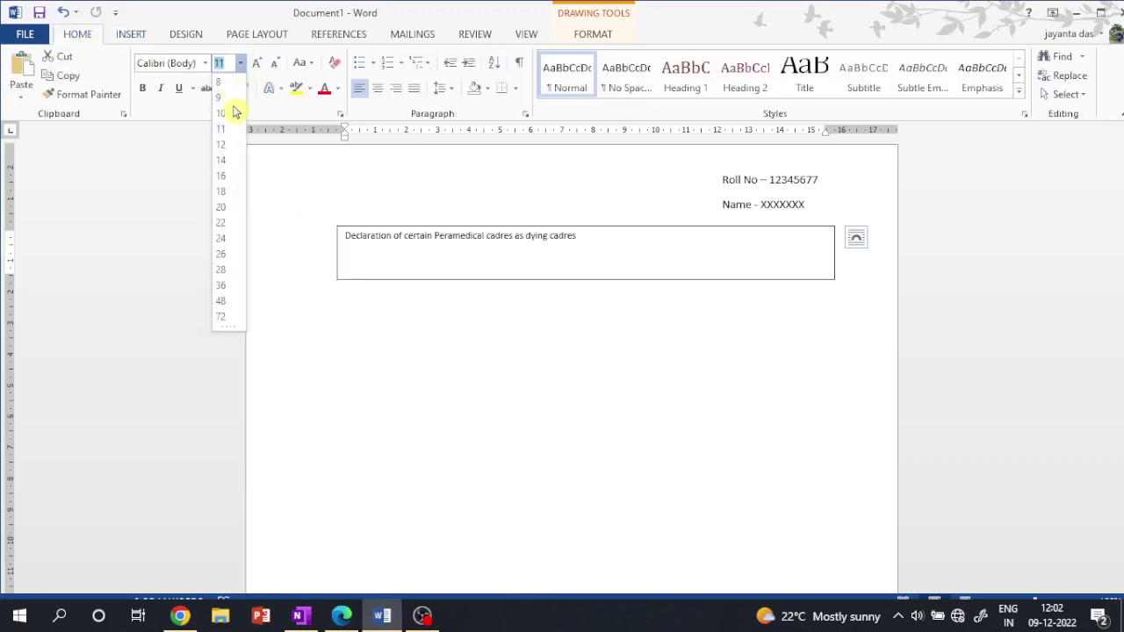
pyautogui.click(222, 217)
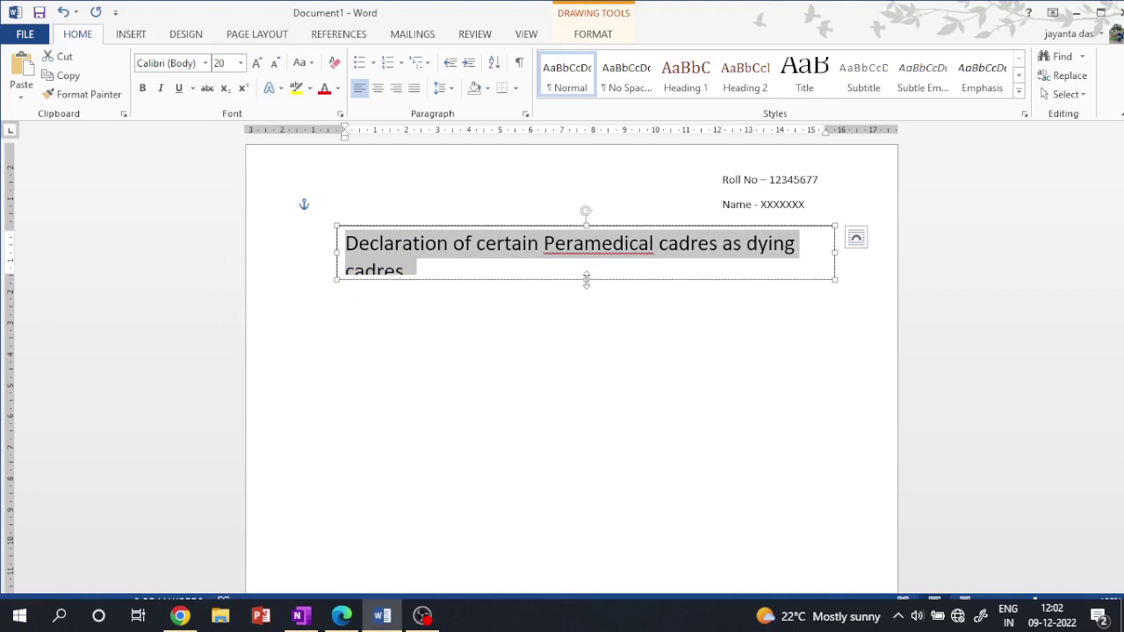
pyautogui.moveTo(586, 280); pyautogui.dragTo(587, 289)
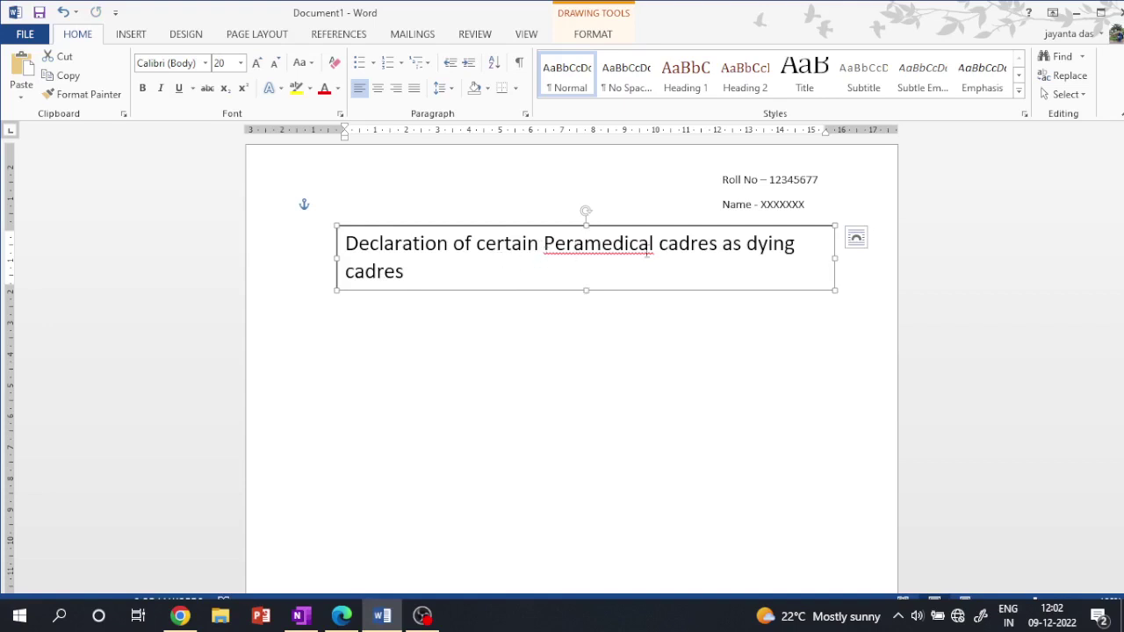
# Correct the misspelled 'Peramedical' to 'Paramedical' using the spelling suggestions
pyautogui.rightClick(586, 246)
pyautogui.press('Escape')
pyautogui.click(584, 246)
pyautogui.rightClick(586, 246)
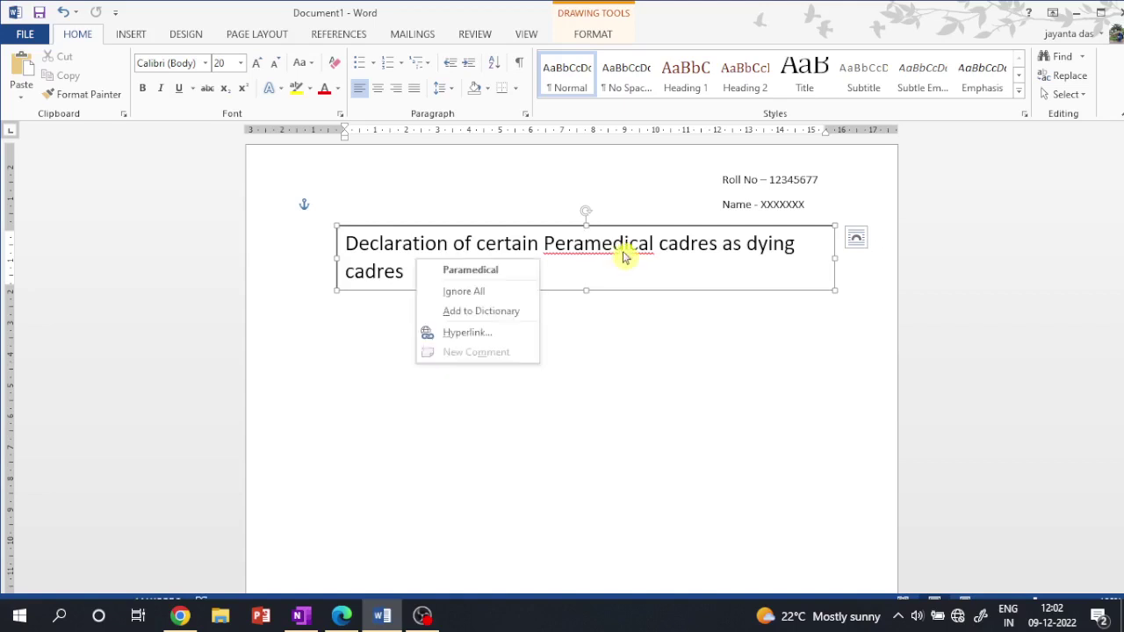
pyautogui.click(474, 271)
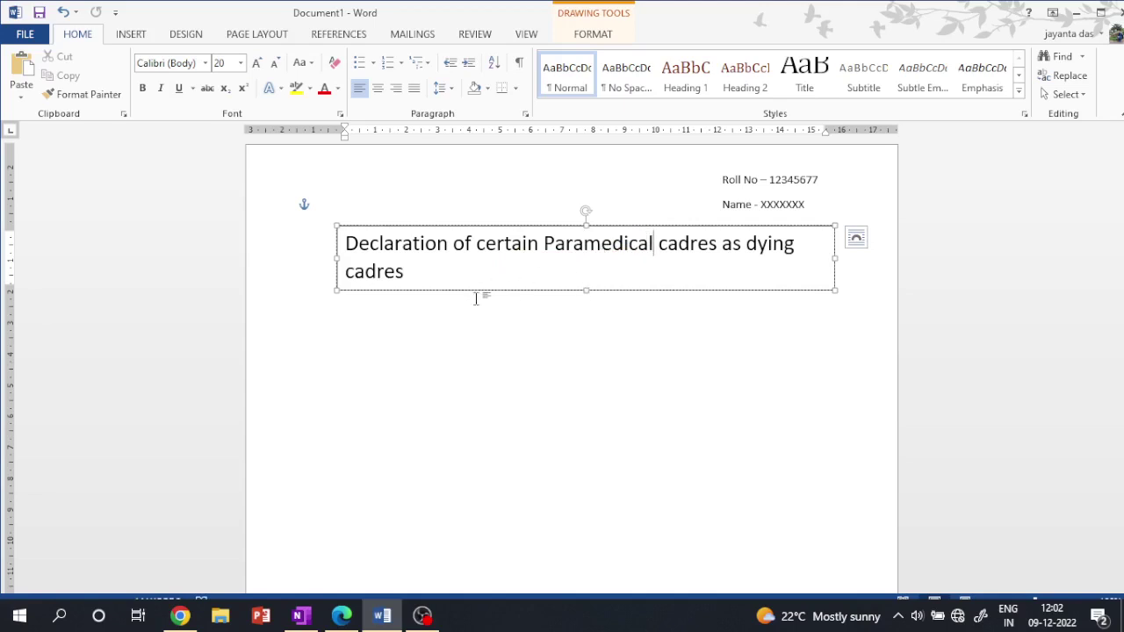
# Set the whole boxed title in Bookman Old Style
pyautogui.moveTo(405, 275); pyautogui.dragTo(347, 246)
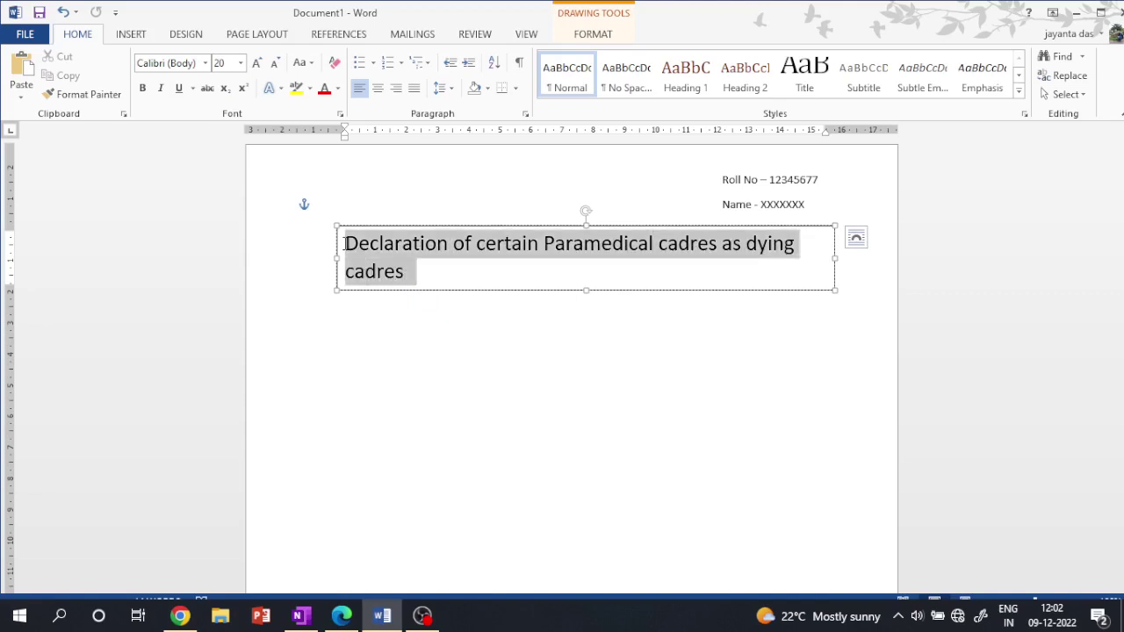
pyautogui.click(206, 64)
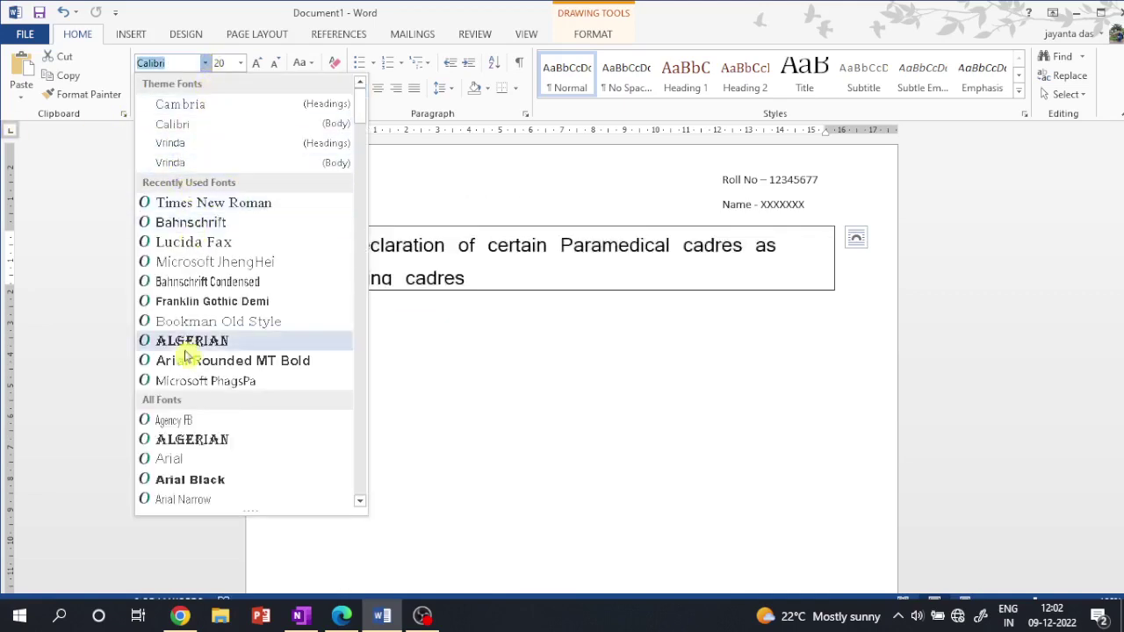
pyautogui.write('bo')
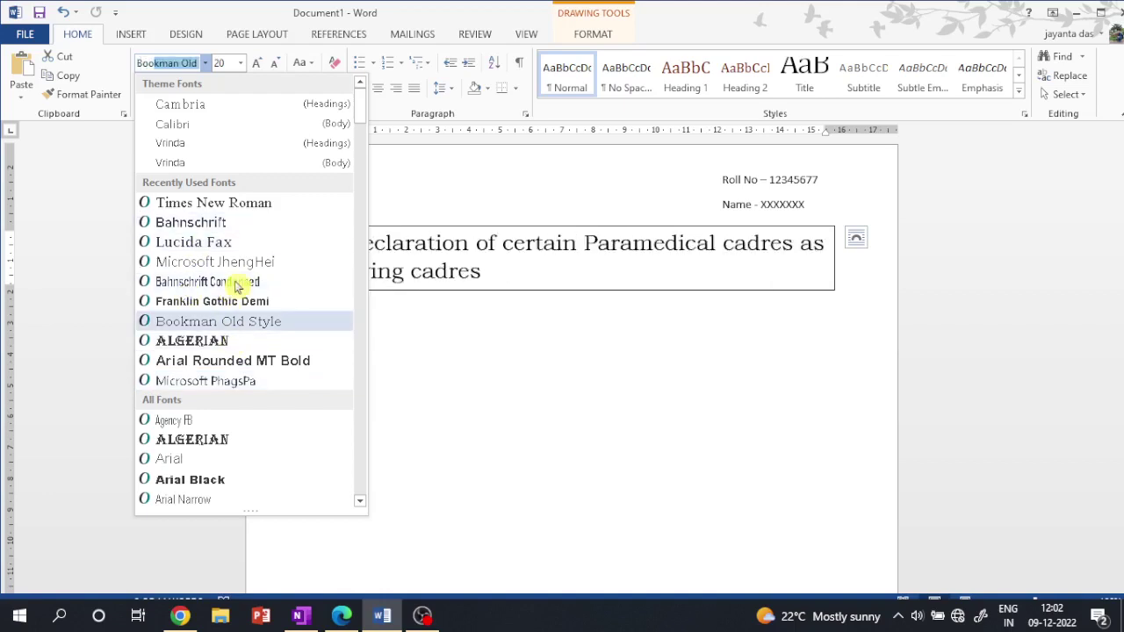
pyautogui.press('Return')
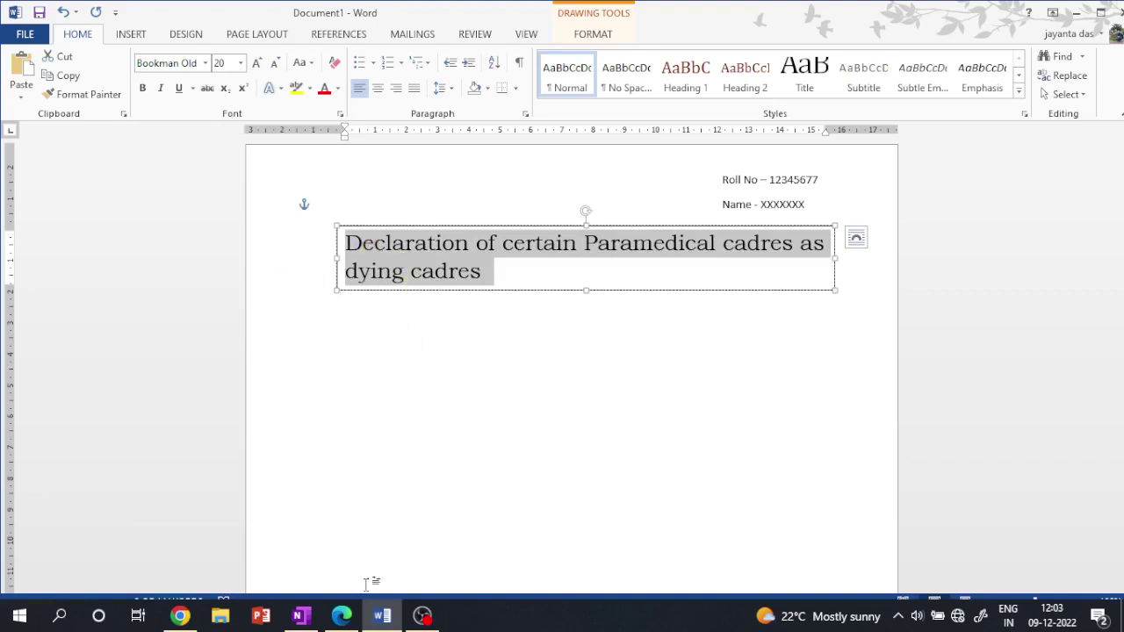
# Justify the title text after checking the alignment instruction in the PDF
pyautogui.click(342, 616)
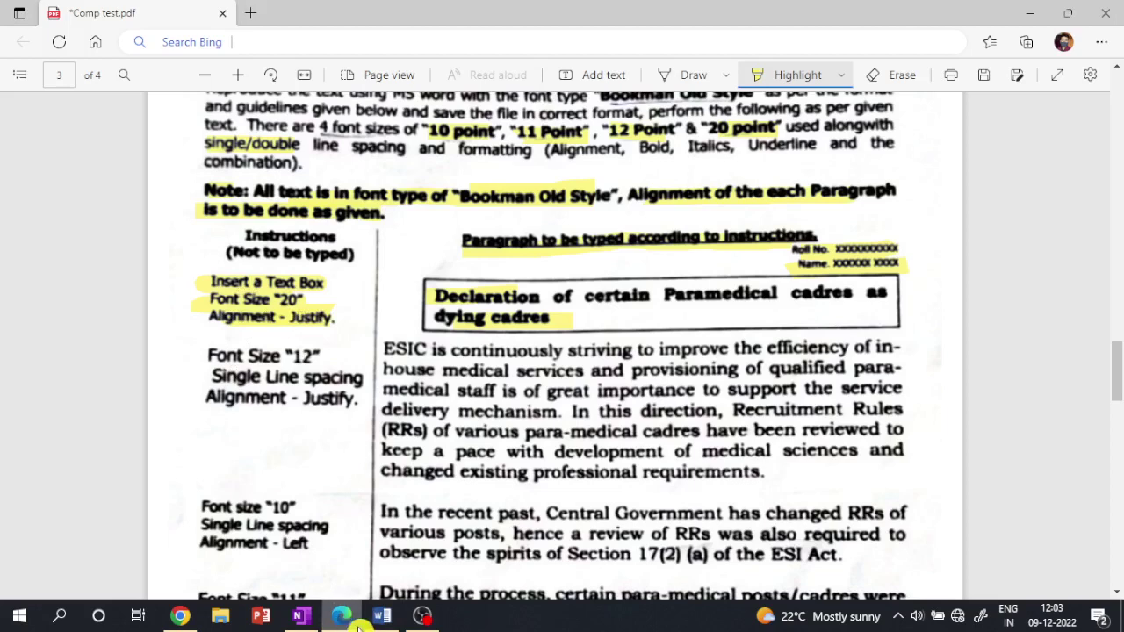
pyautogui.click(381, 616)
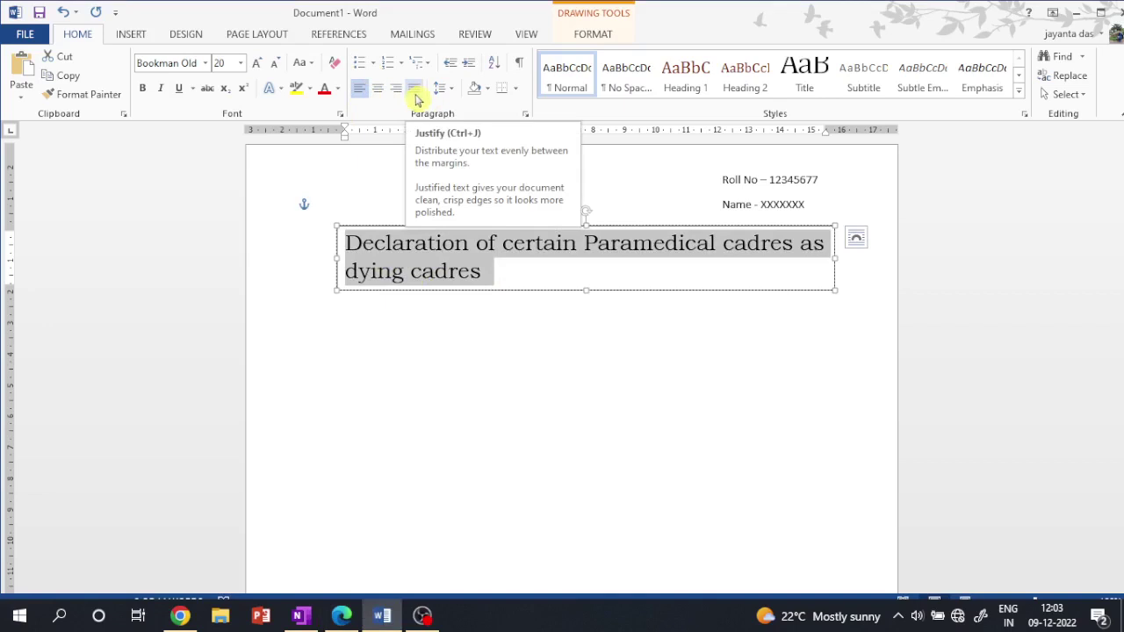
pyautogui.click(415, 91)
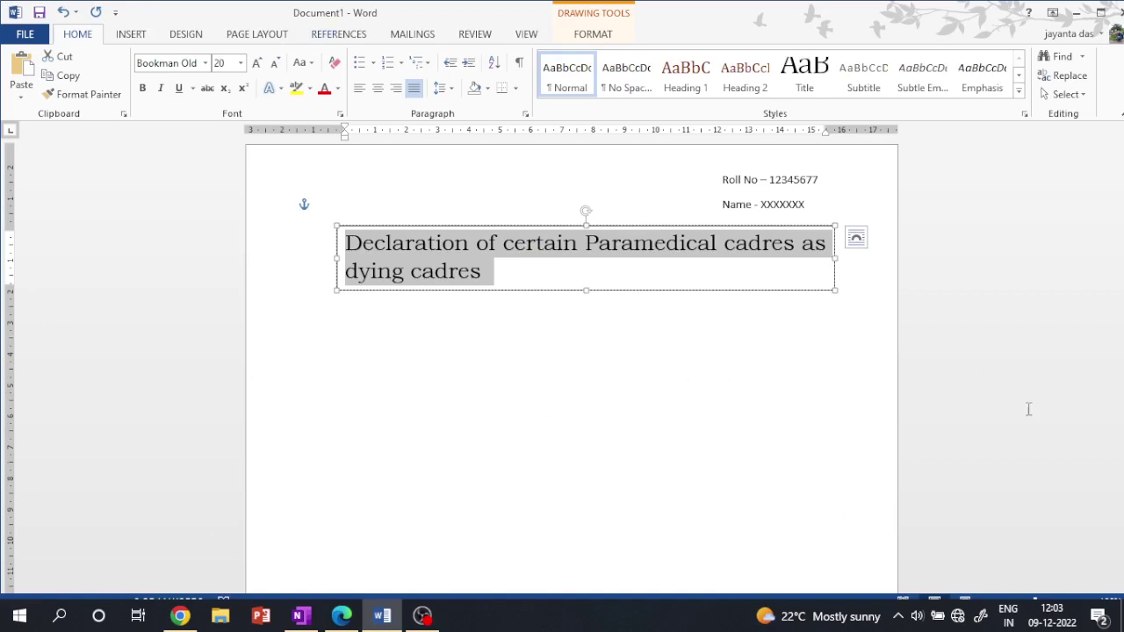
pyautogui.click(342, 616)
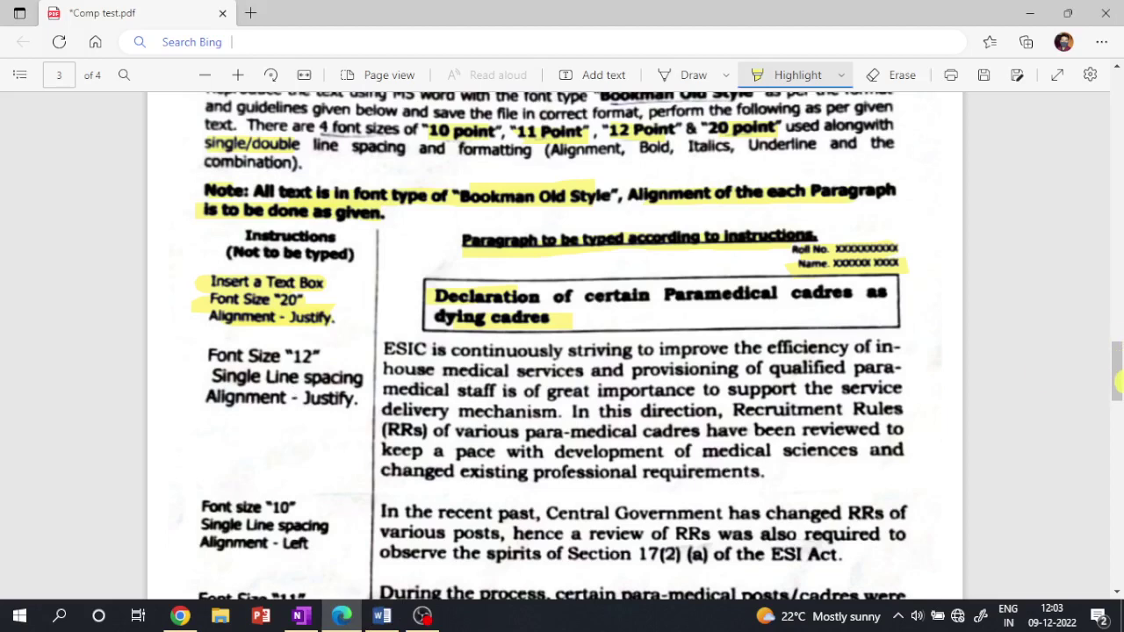
# Highlight the Font Size 12 and Font size 10 notes and the ESIC paragraph's opening and closing words
pyautogui.scroll(-2, 1117, 360)
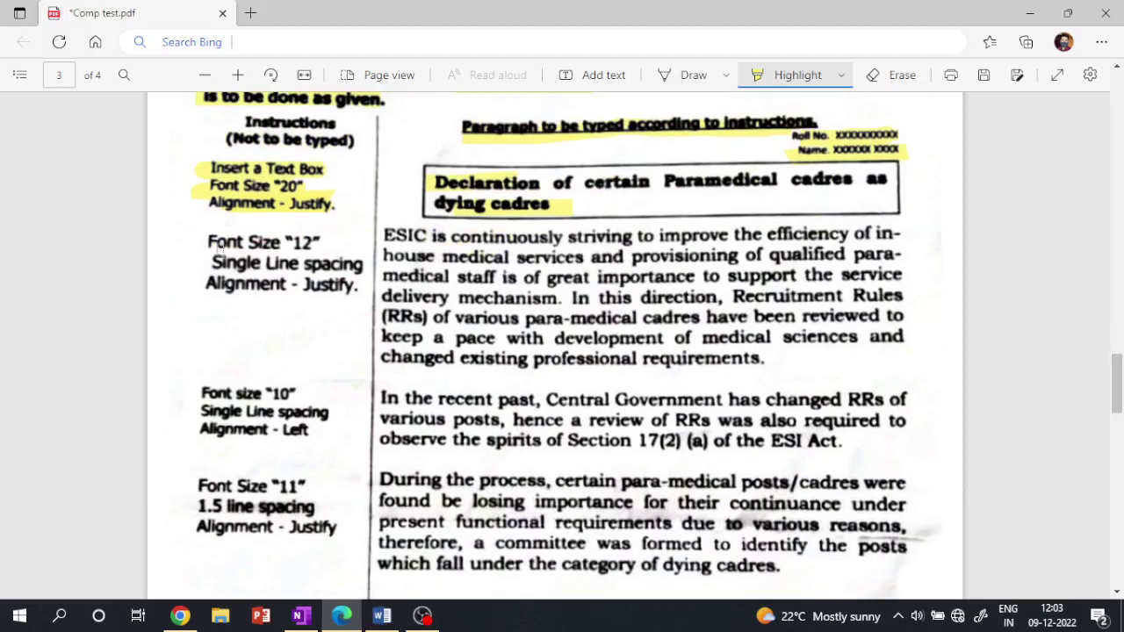
pyautogui.moveTo(211, 243); pyautogui.dragTo(327, 243)
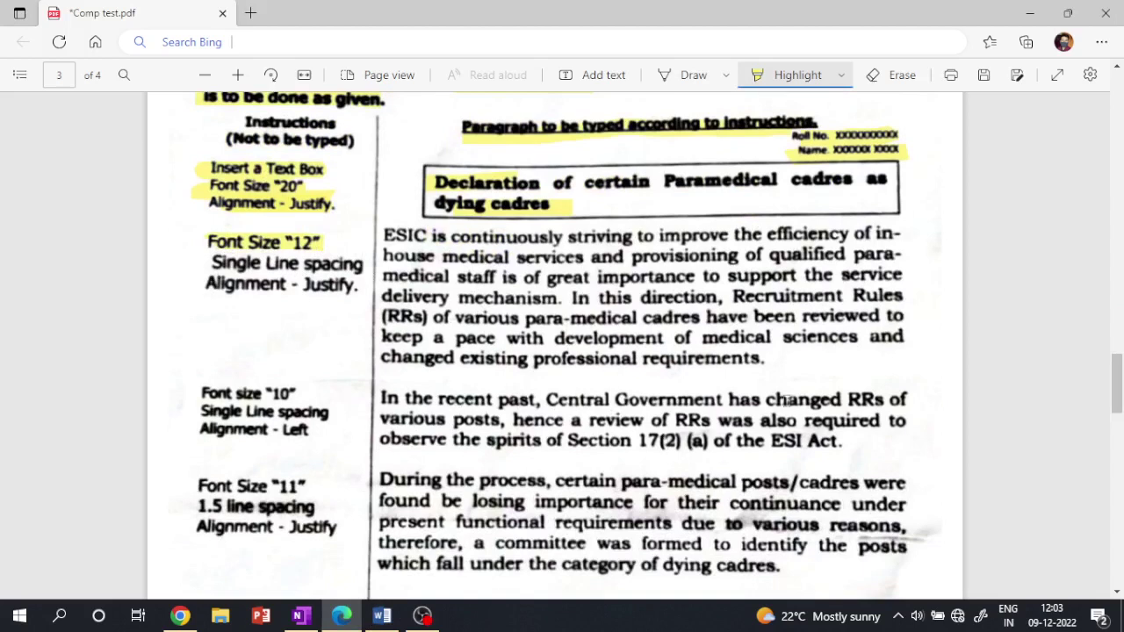
pyautogui.moveTo(384, 237); pyautogui.dragTo(632, 238)
pyautogui.moveTo(595, 357); pyautogui.dragTo(747, 358)
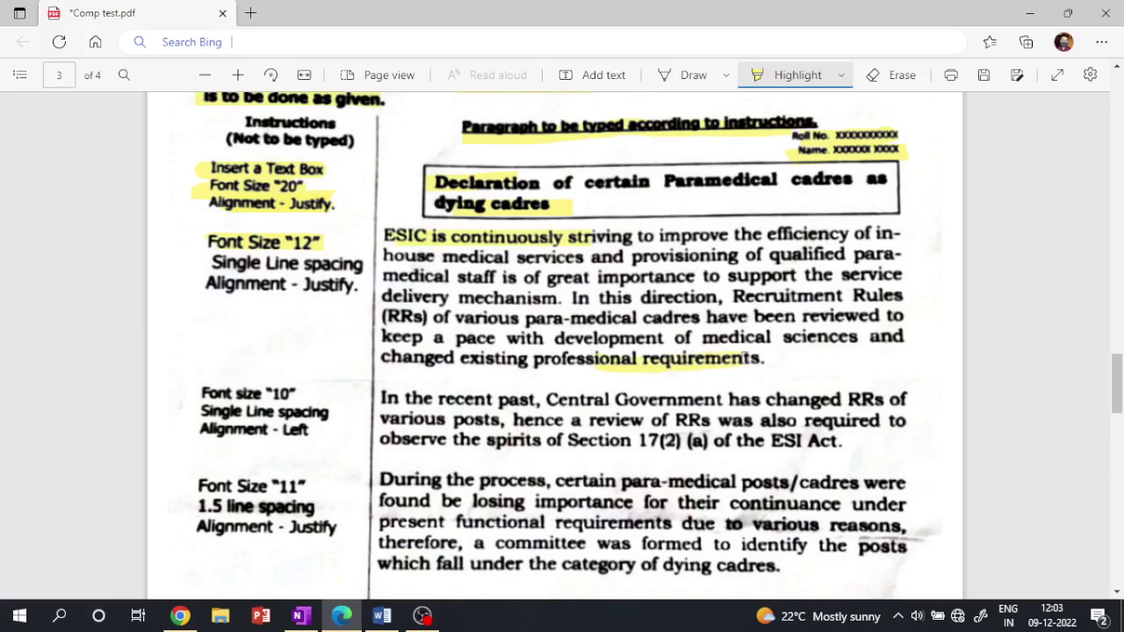
pyautogui.moveTo(204, 398)
pyautogui.mouseDown()
pyautogui.moveTo(255, 401)
pyautogui.moveTo(245, 417)
pyautogui.moveTo(266, 422)
pyautogui.mouseUp()
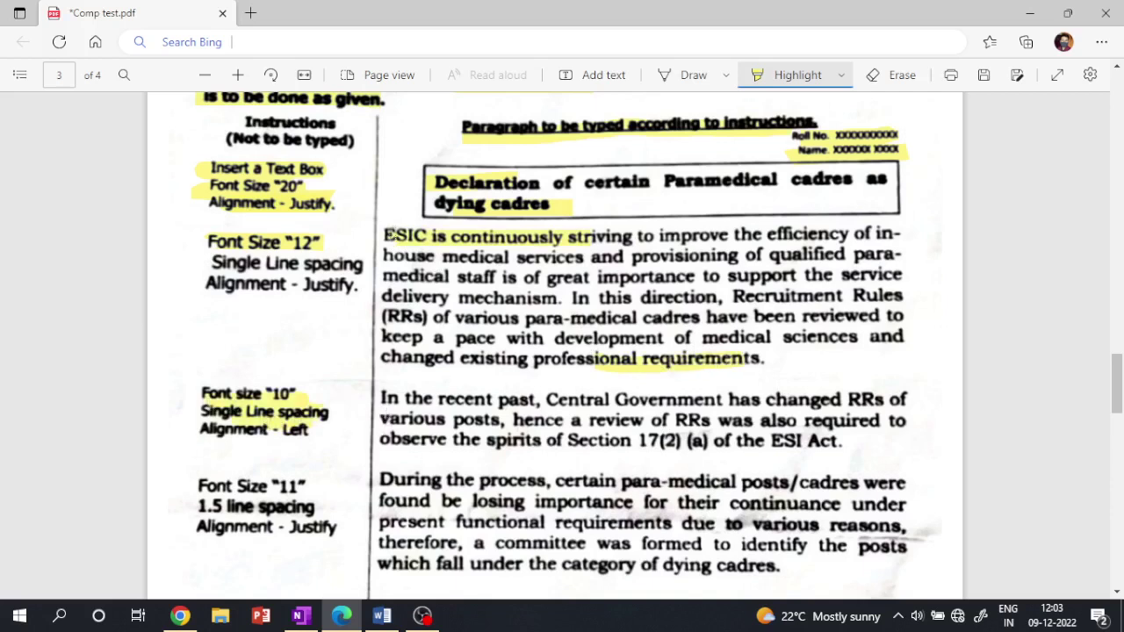
pyautogui.moveTo(589, 236); pyautogui.dragTo(590, 237)
pyautogui.moveTo(665, 359); pyautogui.dragTo(768, 358)
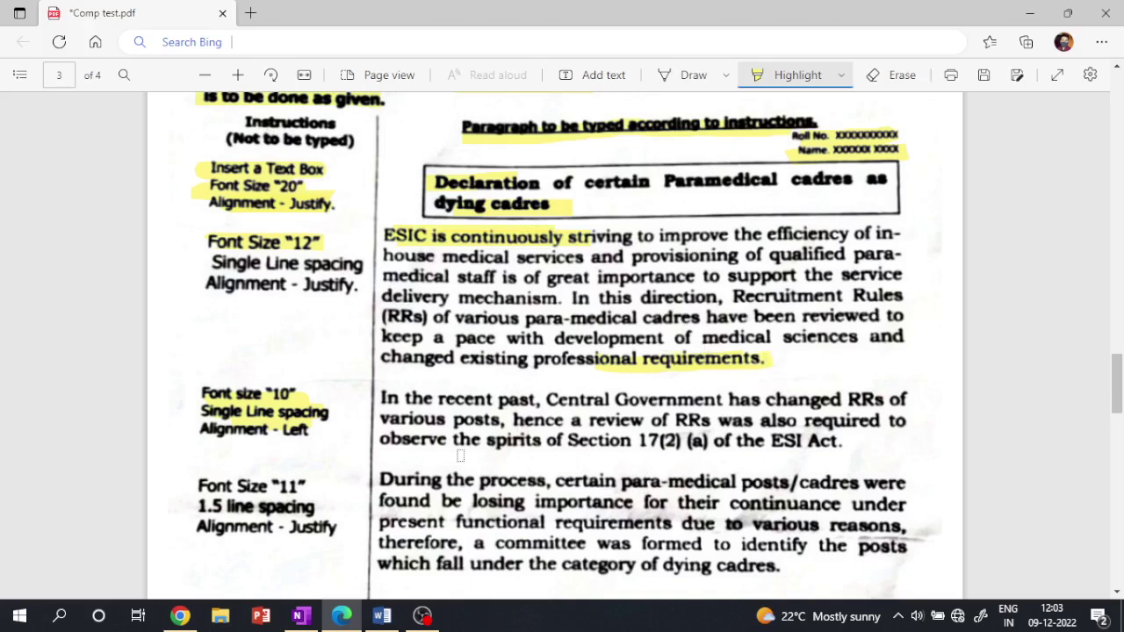
pyautogui.hotkey('alt', 'Tab')
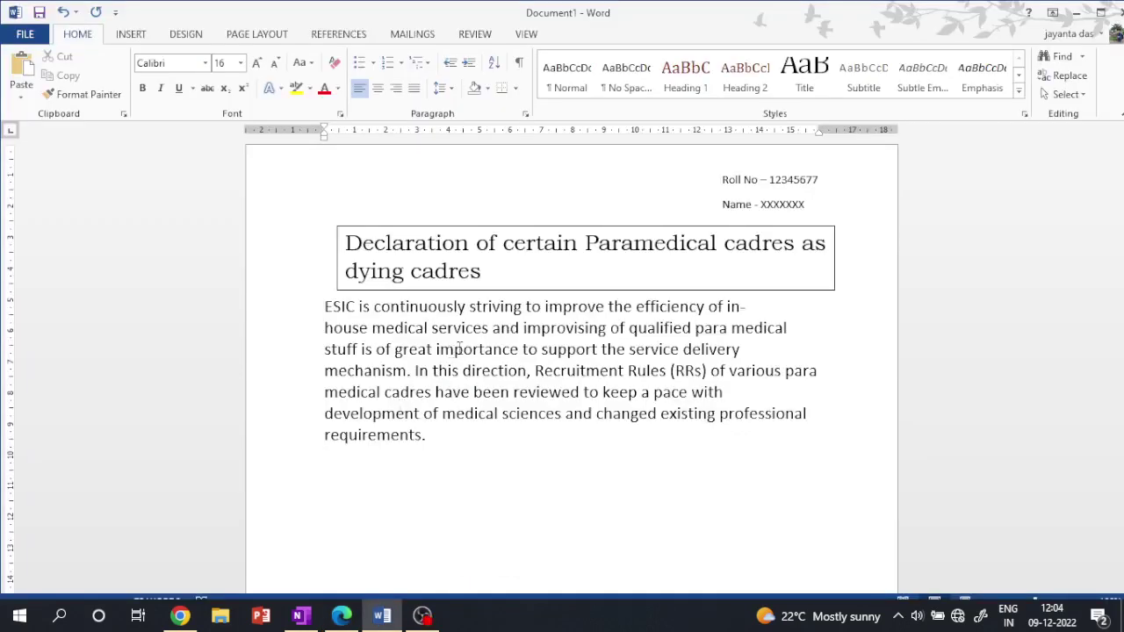
# Highlight the Single Line spacing, Font Size 12 and Alignment - Justify instructions in the PDF
pyautogui.hotkey('alt', 's')
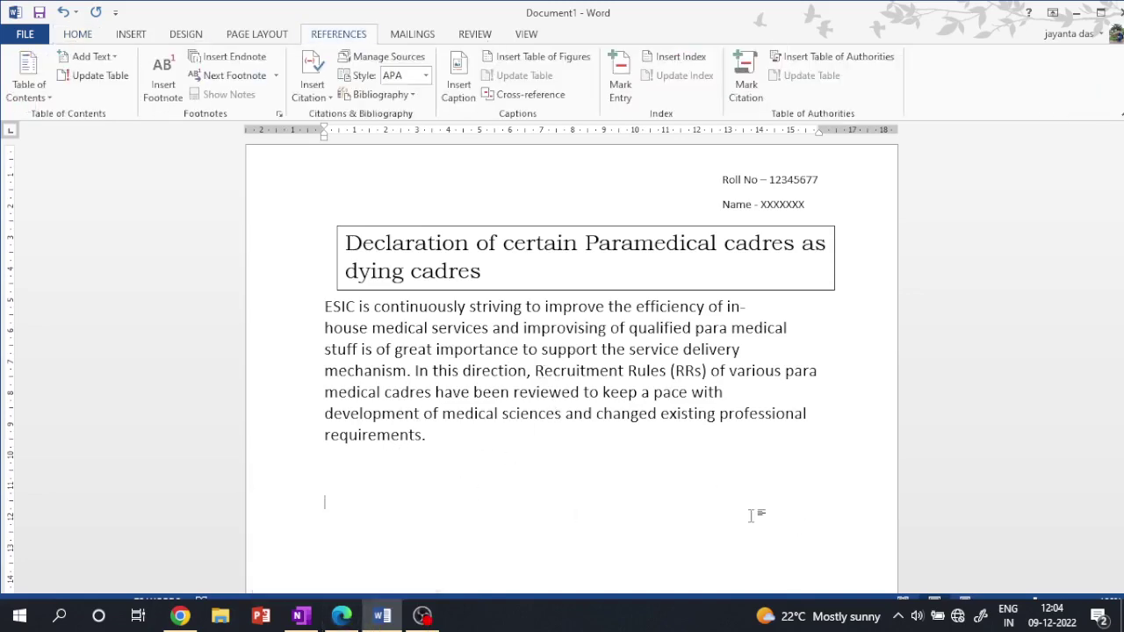
pyautogui.click(342, 616)
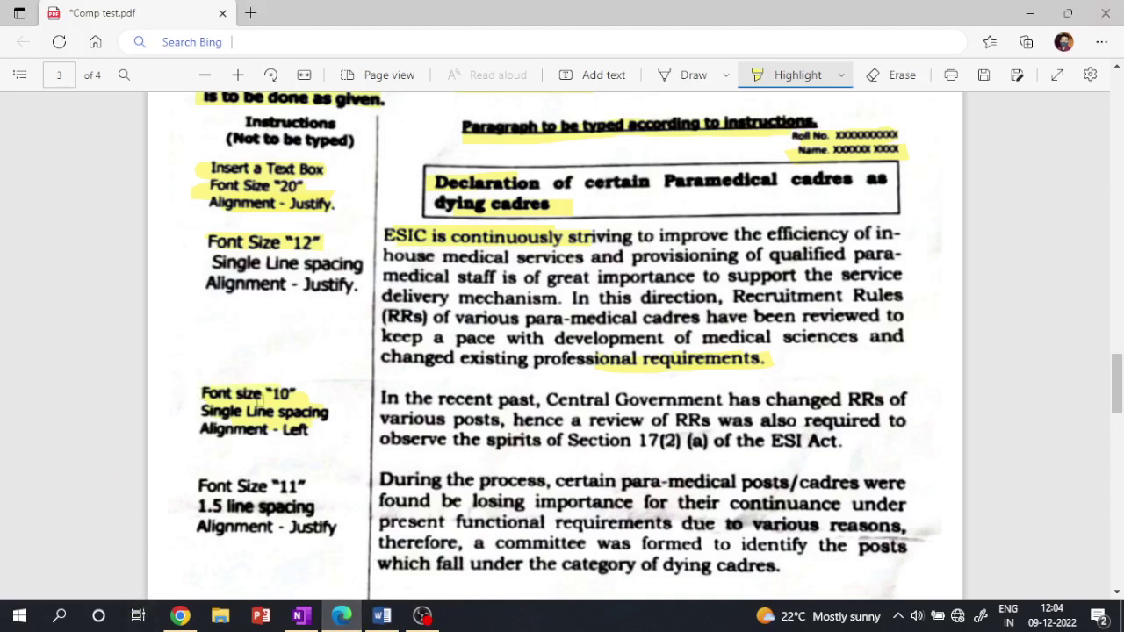
pyautogui.moveTo(187, 415); pyautogui.dragTo(295, 418)
pyautogui.moveTo(192, 242); pyautogui.dragTo(275, 241)
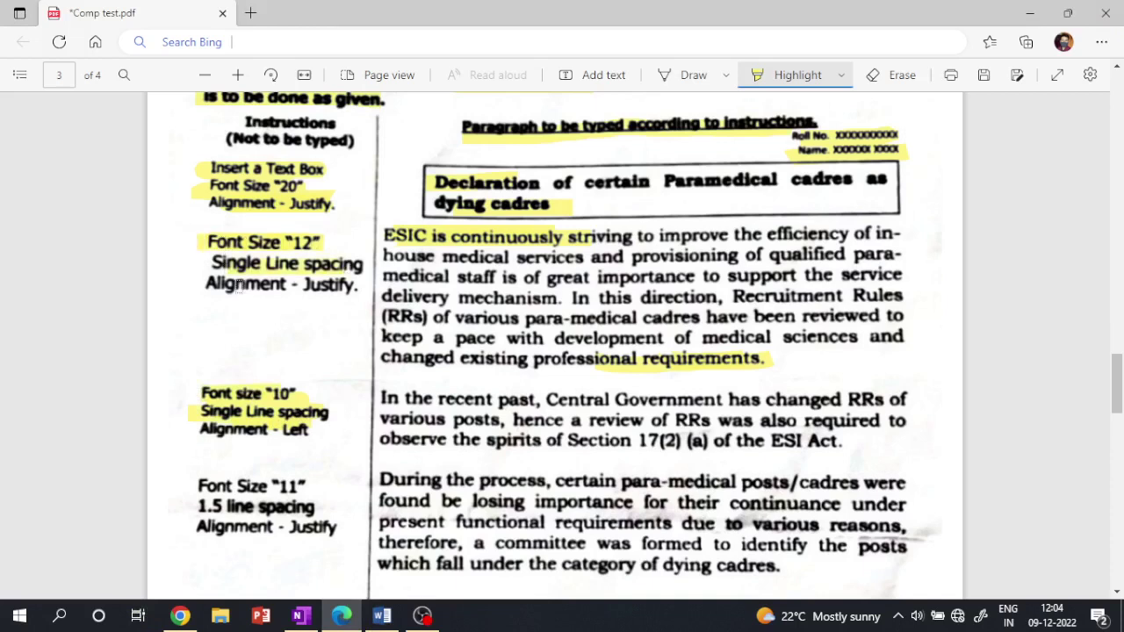
pyautogui.moveTo(285, 283); pyautogui.dragTo(365, 285)
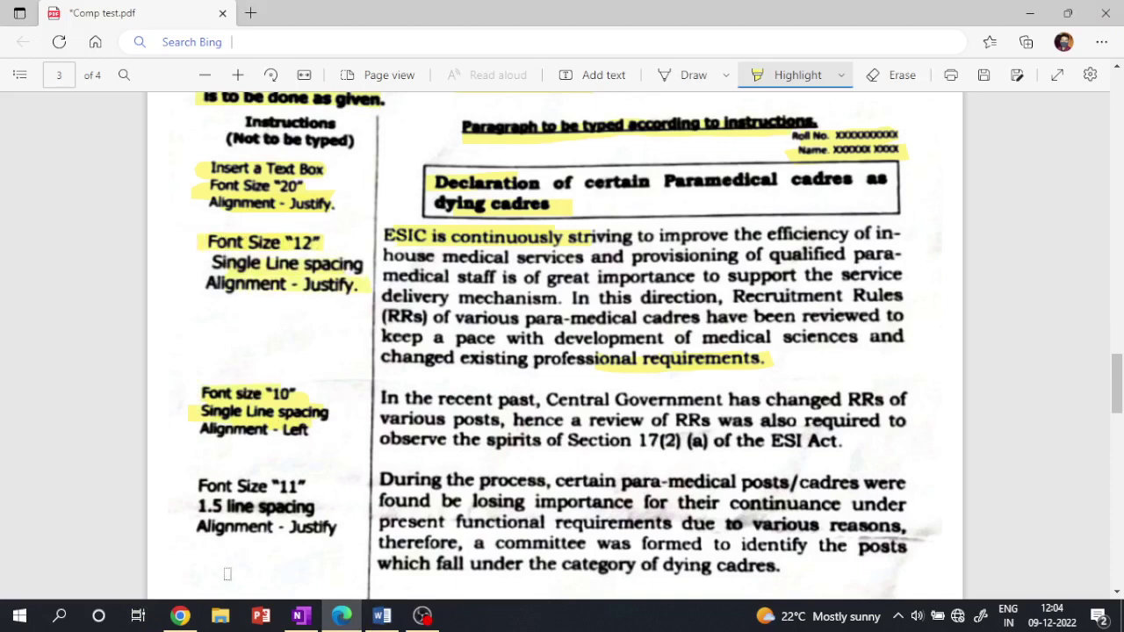
# Select the entire ESIC opening paragraph in the Word document
pyautogui.click(381, 616)
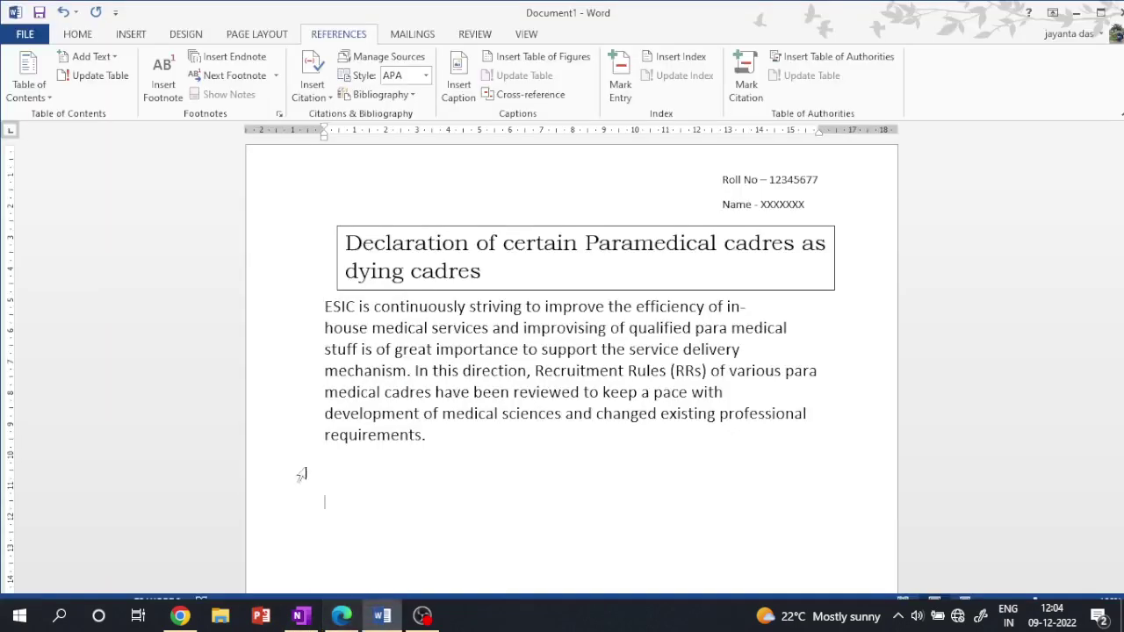
pyautogui.moveTo(424, 436); pyautogui.dragTo(325, 306)
pyautogui.click(341, 615)
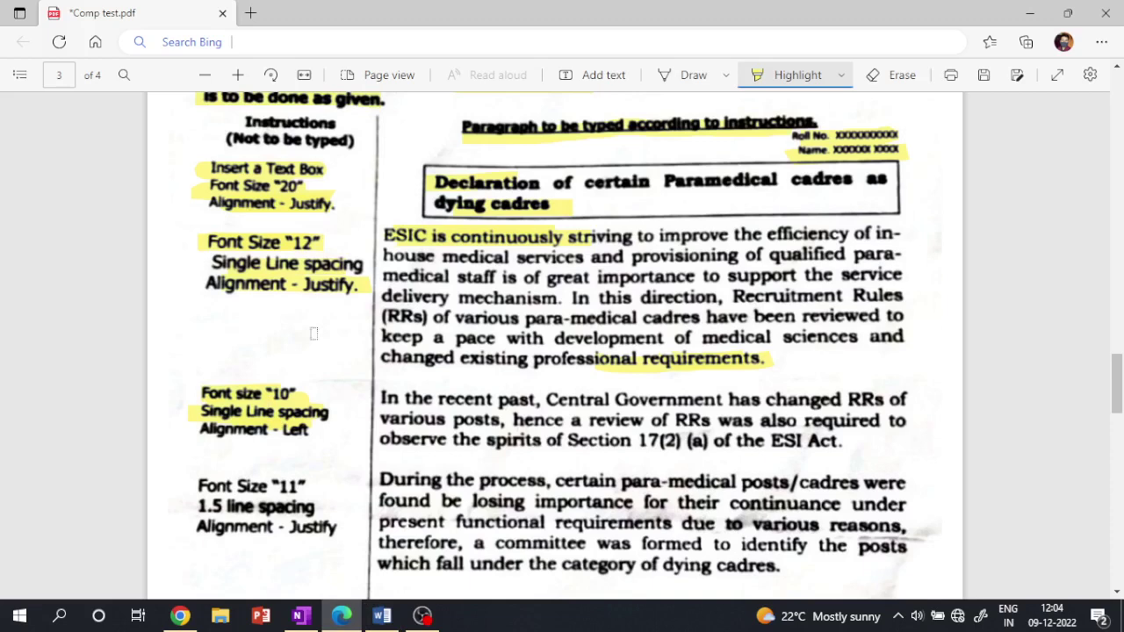
pyautogui.click(381, 616)
pyautogui.click(76, 13)
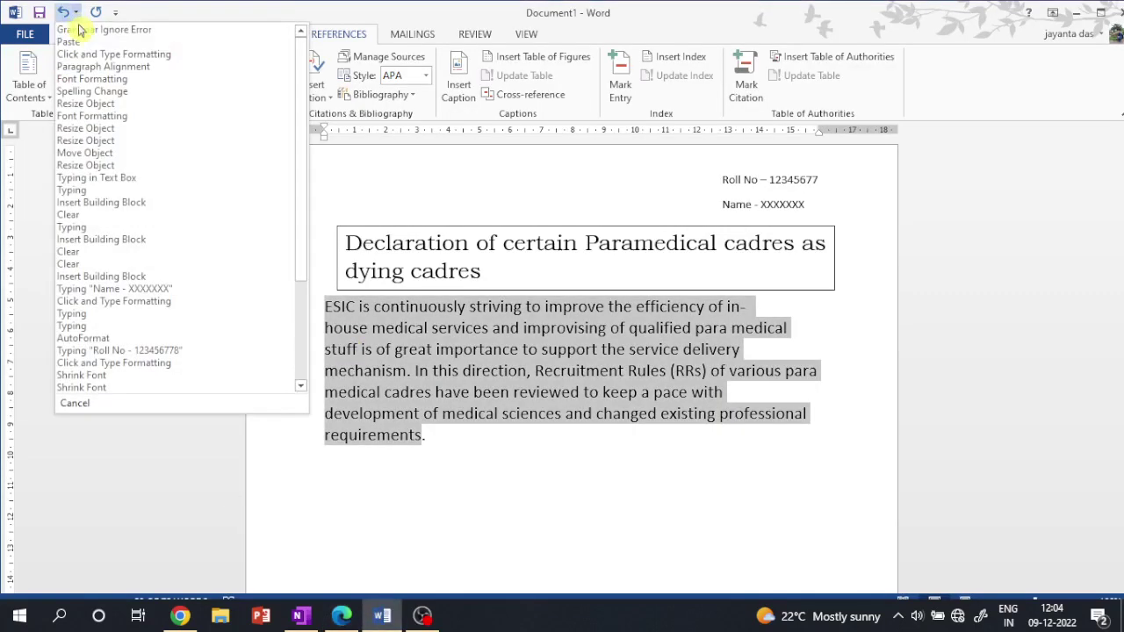
# Apply 12 pt size, Bookman Old Style font and Justify alignment to the selected ESIC paragraph
pyautogui.click(276, 503)
pyautogui.click(80, 36)
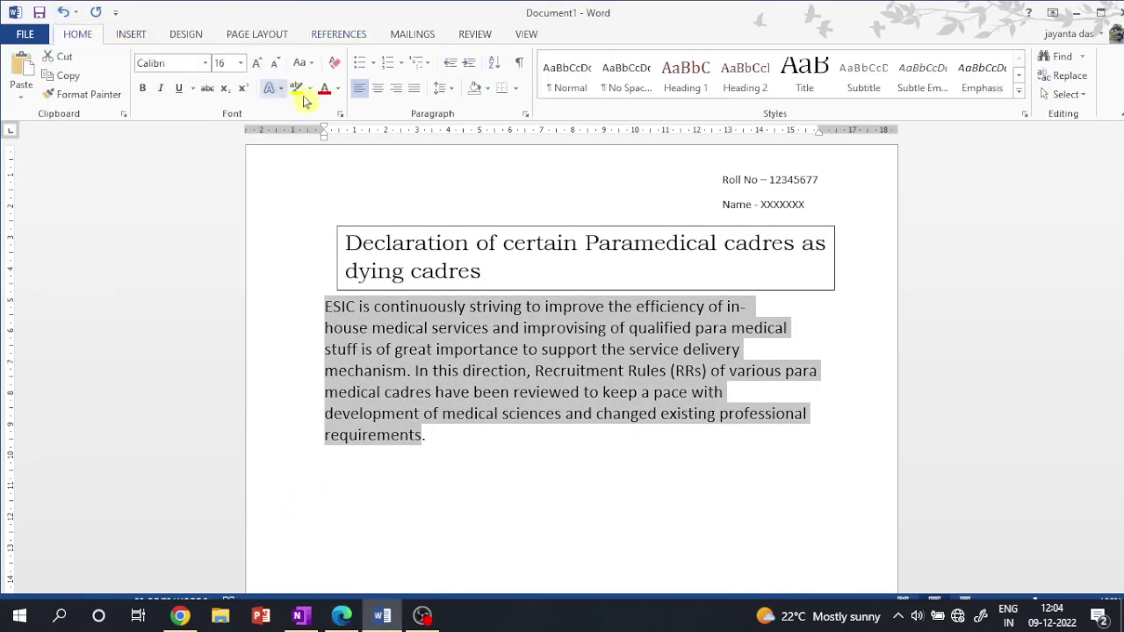
pyautogui.click(240, 63)
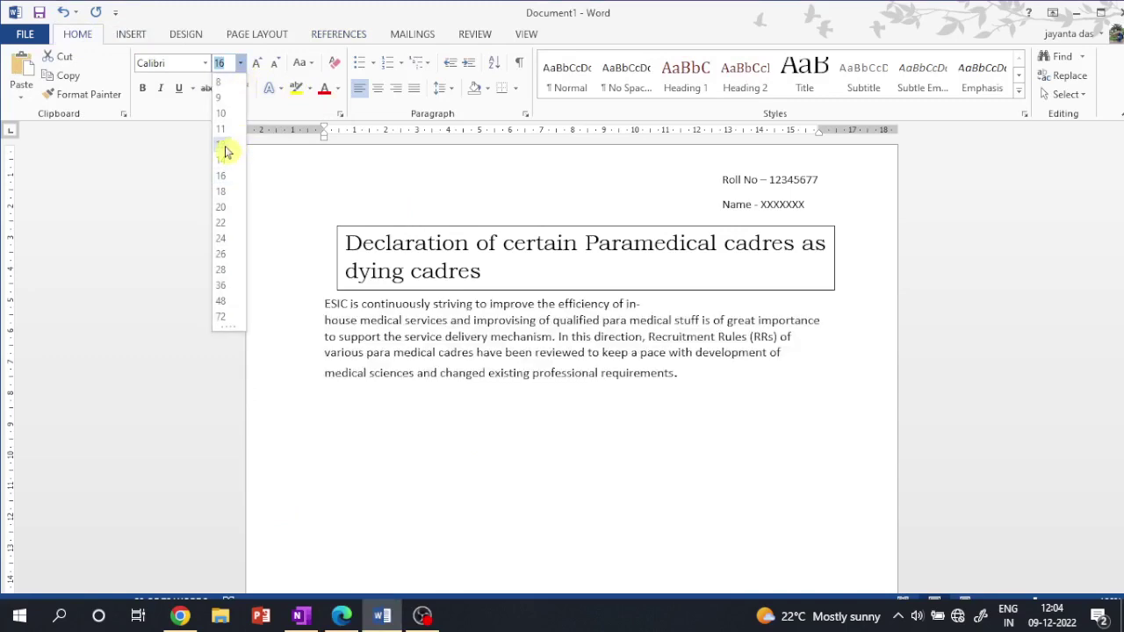
pyautogui.click(230, 146)
pyautogui.click(206, 64)
pyautogui.scroll(-10, 180, 83)
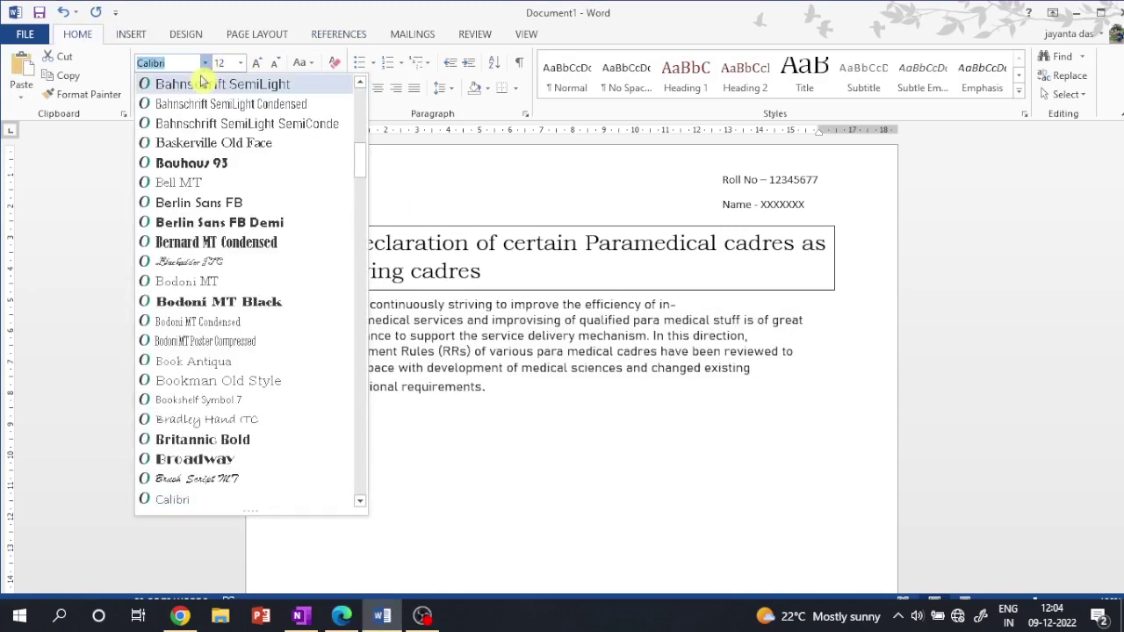
pyautogui.scroll(10, 188, 181)
pyautogui.click(244, 204)
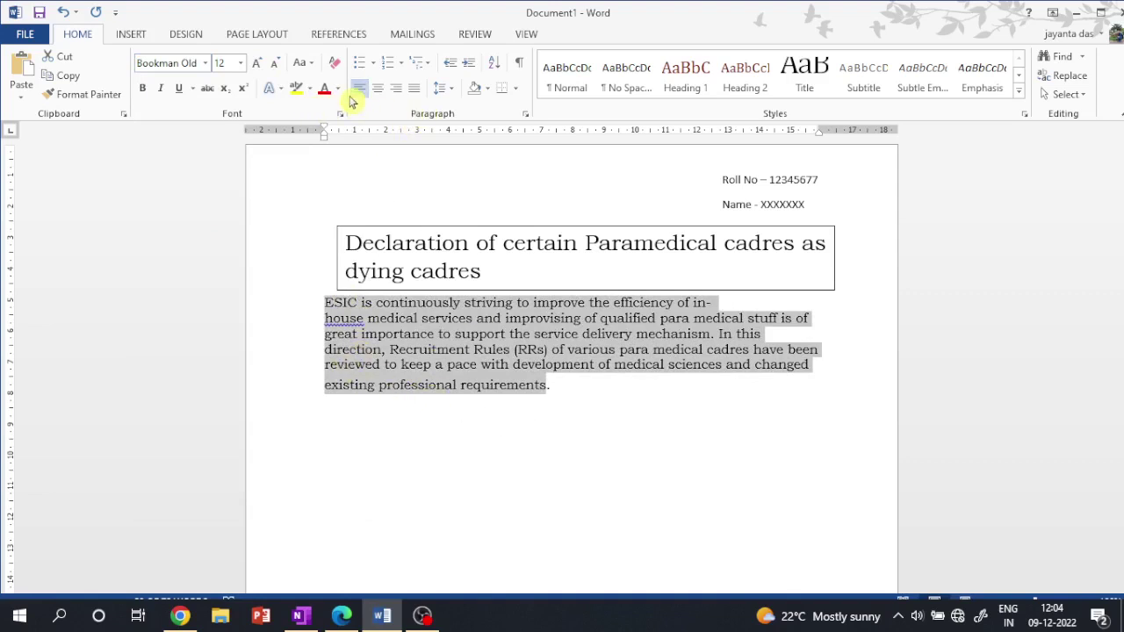
pyautogui.click(415, 91)
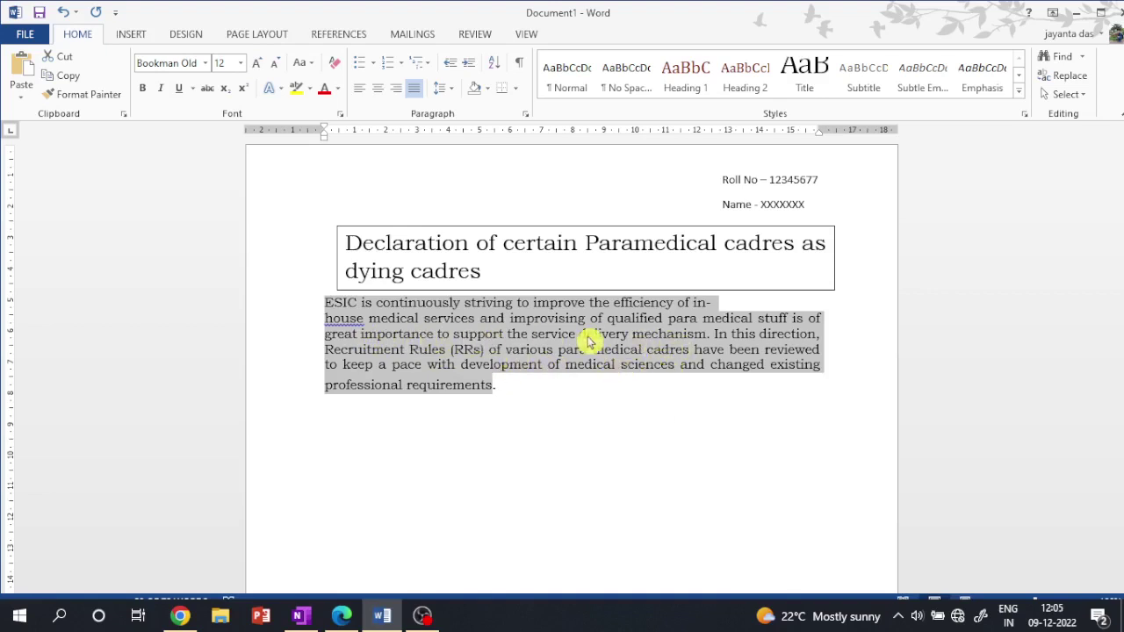
pyautogui.click(521, 395)
pyautogui.hotkey('alt', 's')
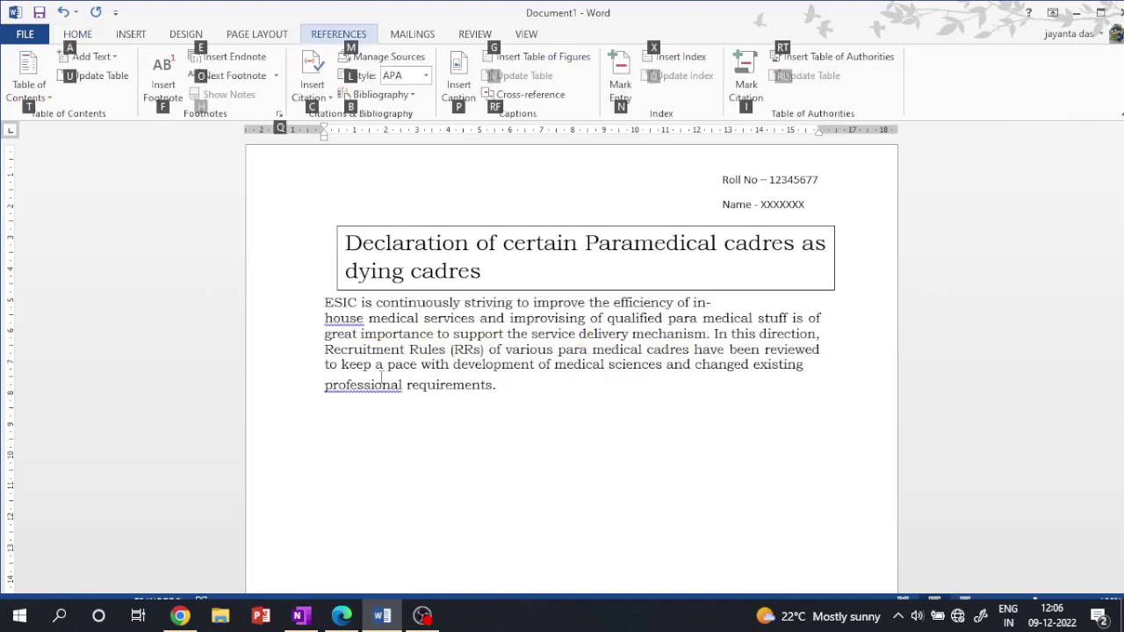
# Rejoin 'in-house' on the paragraph's first line and reselect the whole ESIC paragraph
pyautogui.click(320, 319)
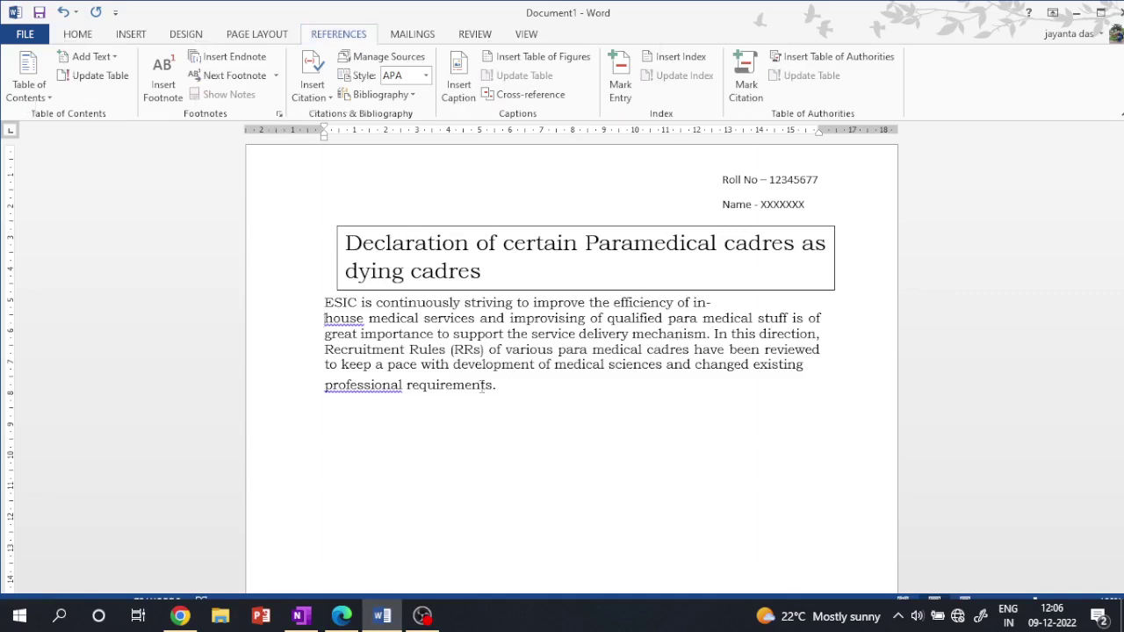
pyautogui.press('BackSpace')
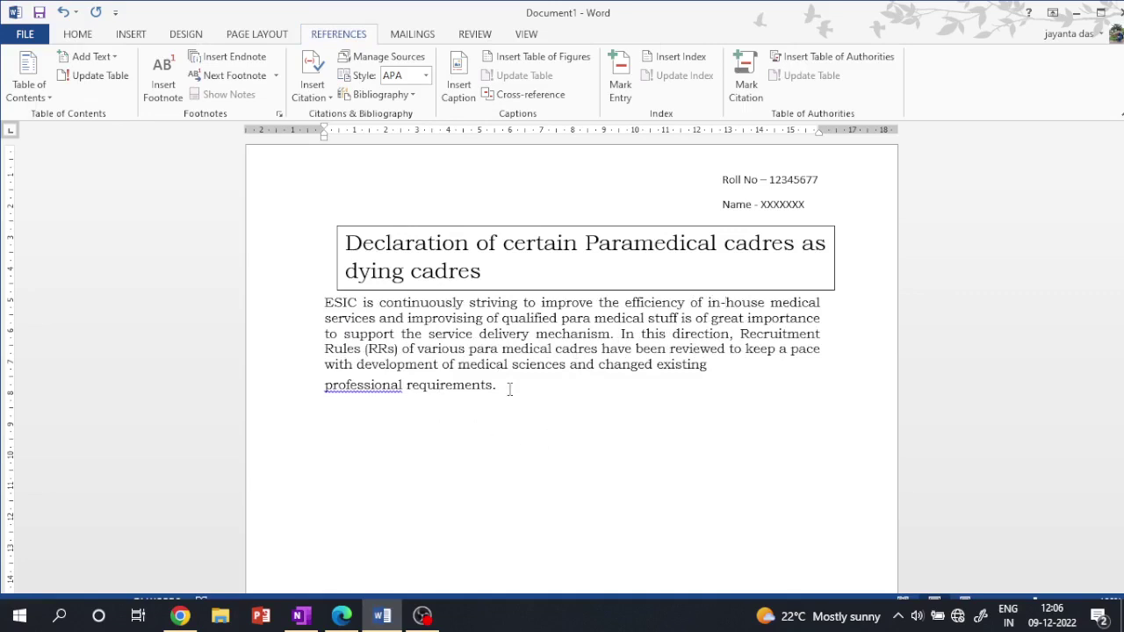
pyautogui.moveTo(501, 389); pyautogui.dragTo(313, 301)
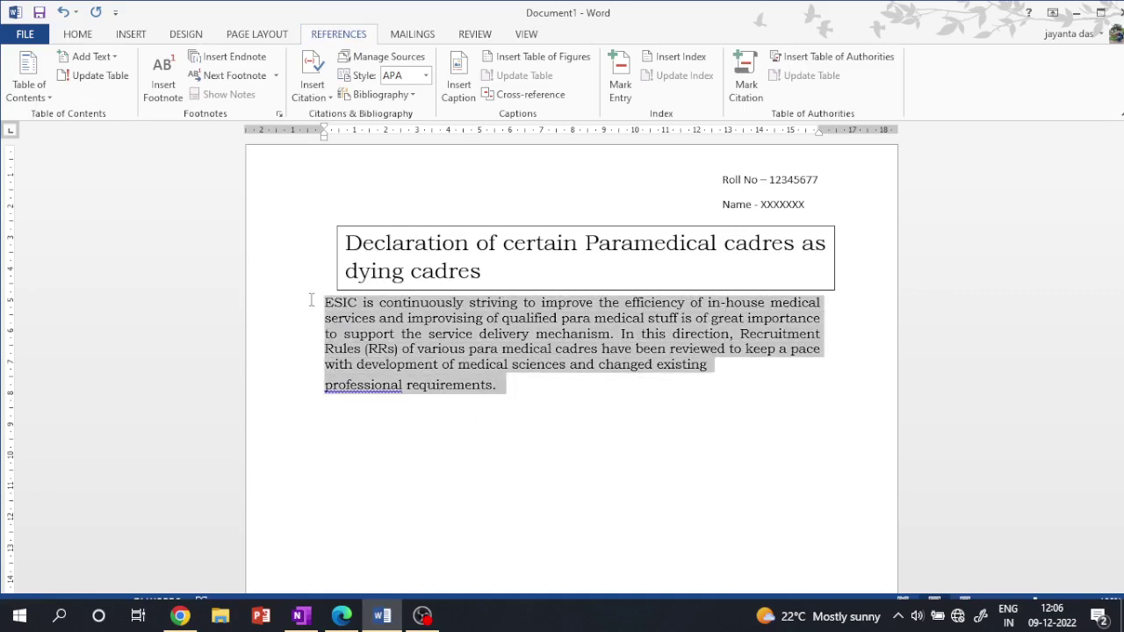
# Reapply Bookman Old Style at 12 pt and justified alignment to the ESIC paragraph
pyautogui.click(99, 35)
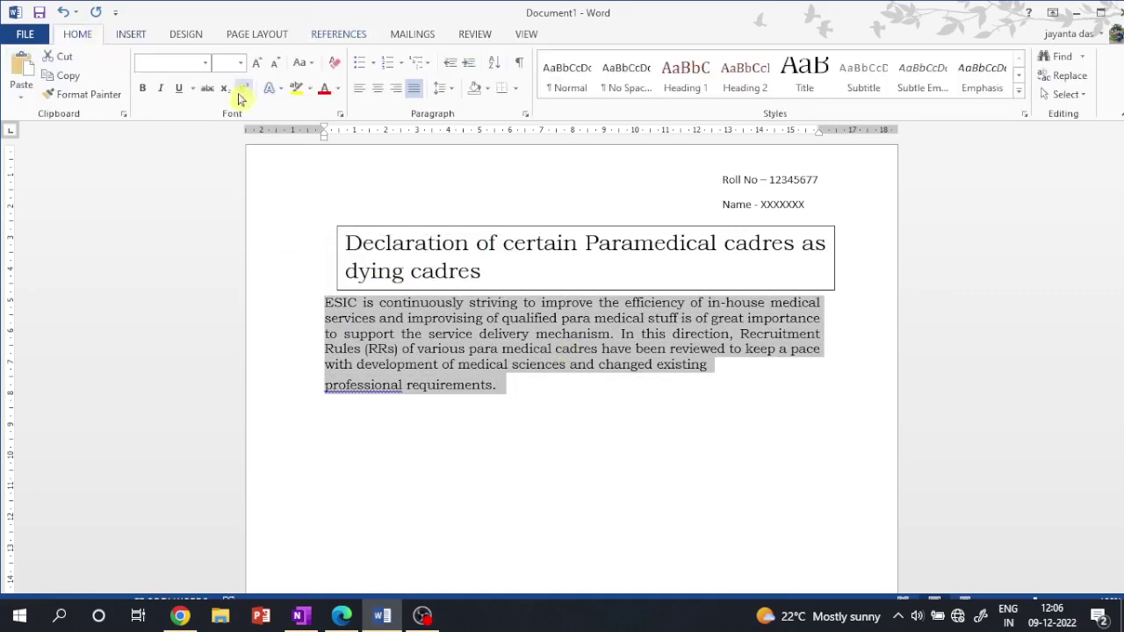
pyautogui.click(204, 65)
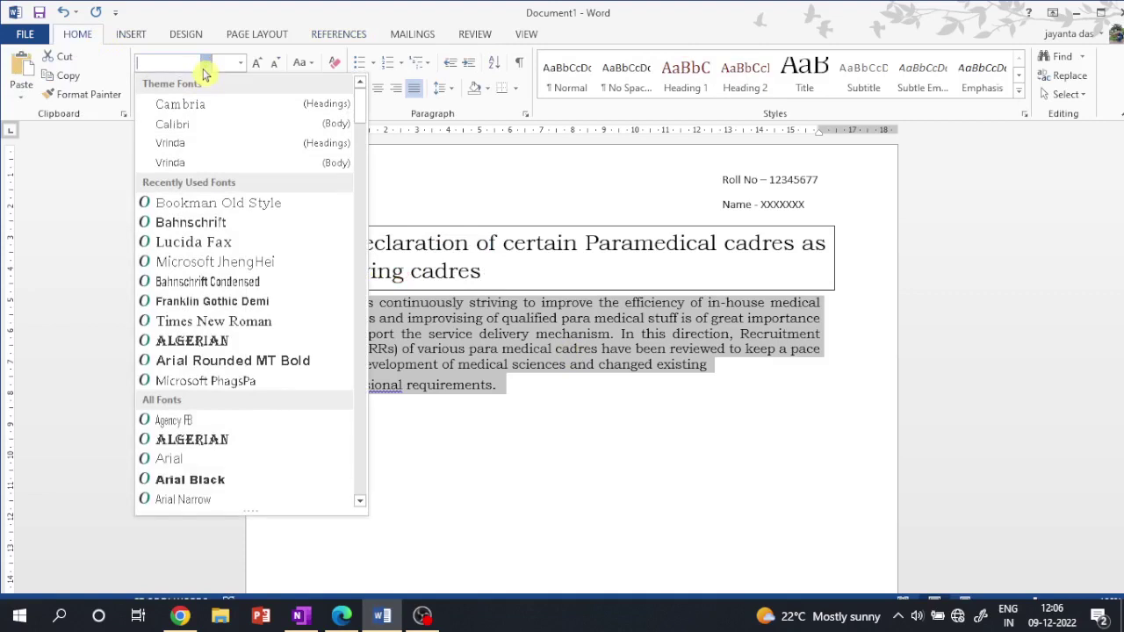
pyautogui.click(202, 203)
pyautogui.click(242, 66)
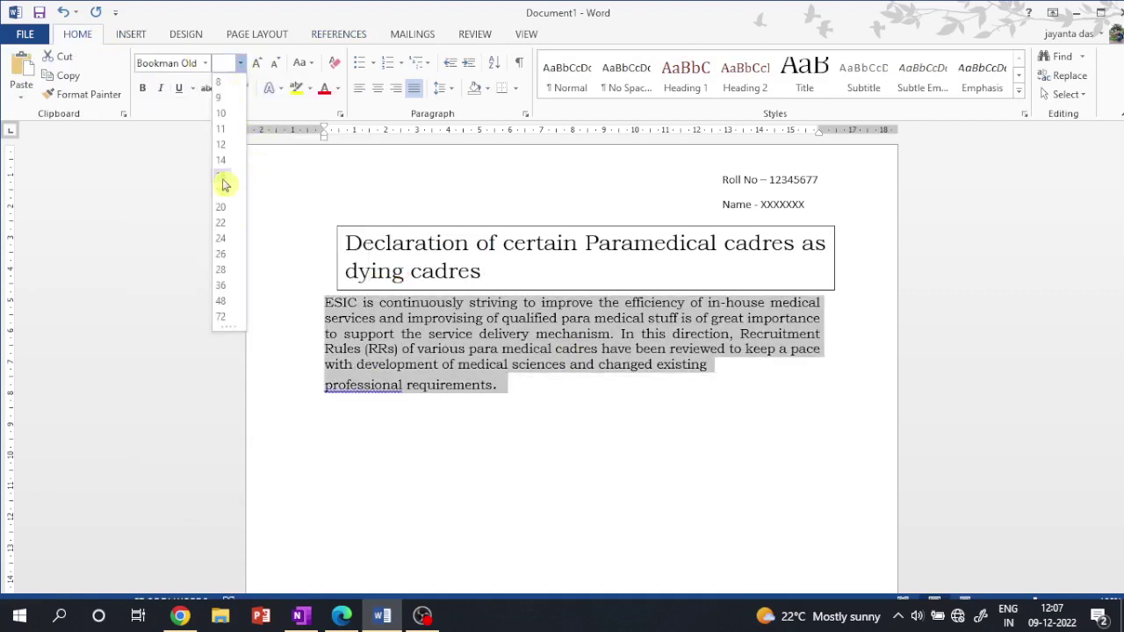
pyautogui.click(224, 150)
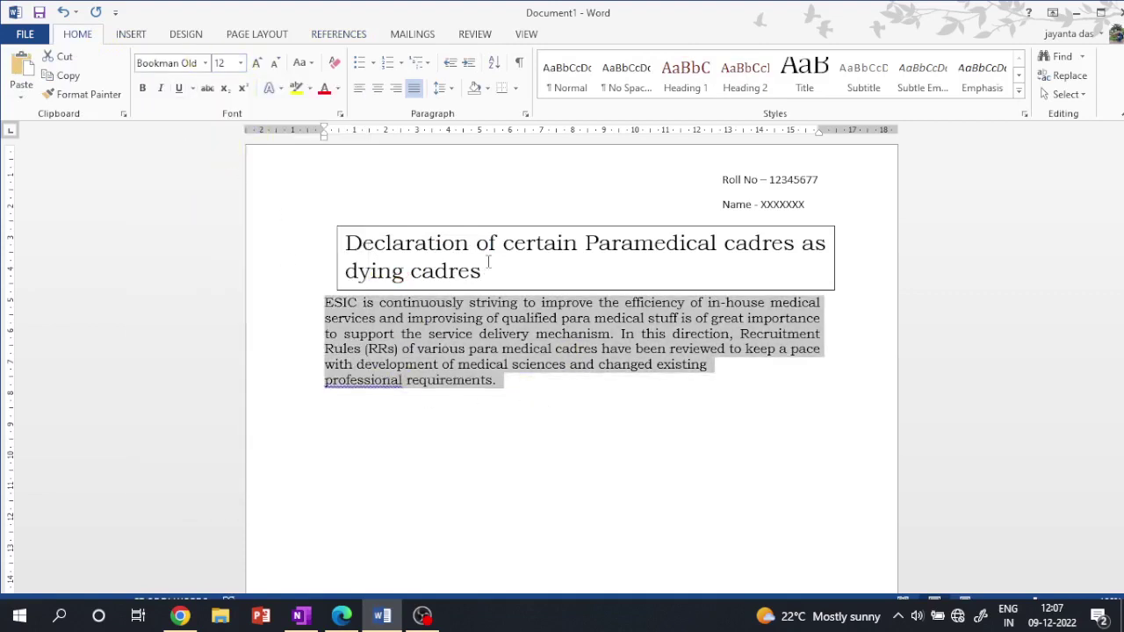
pyautogui.click(415, 88)
pyautogui.click(416, 90)
pyautogui.click(341, 616)
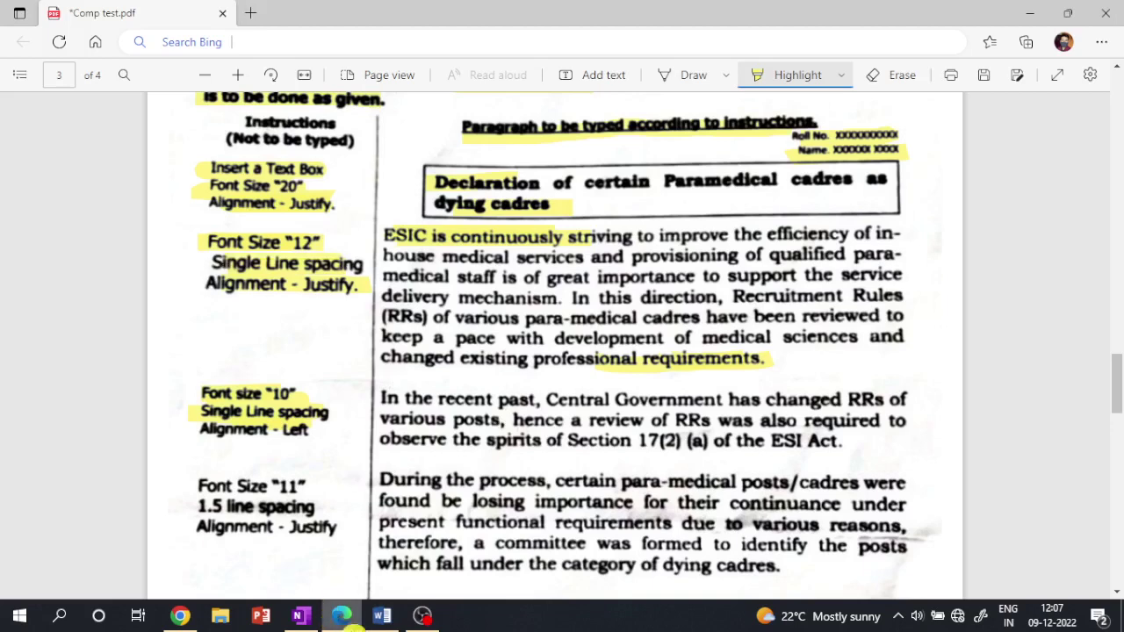
# Set the ESIC paragraph's line spacing to single 1.0
pyautogui.click(381, 616)
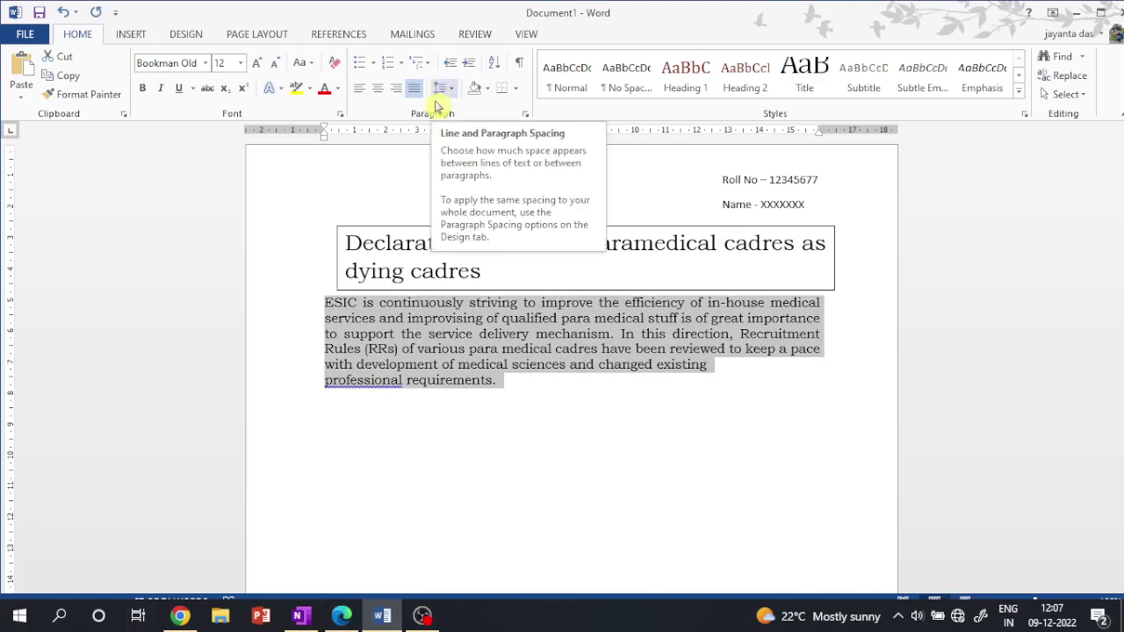
pyautogui.click(452, 91)
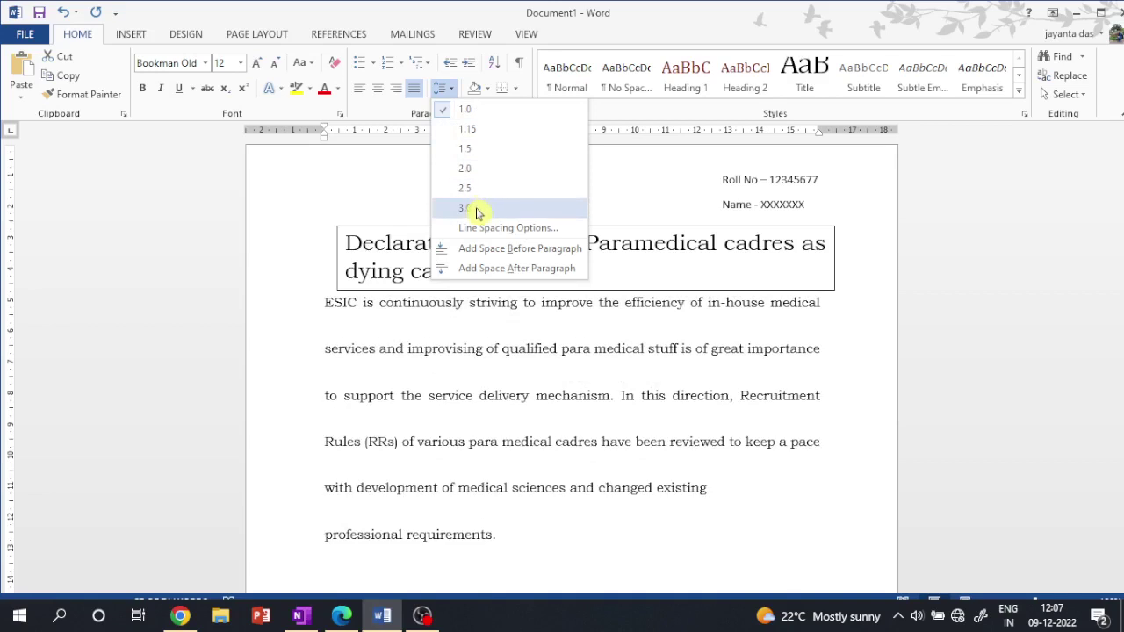
pyautogui.click(459, 110)
pyautogui.click(527, 401)
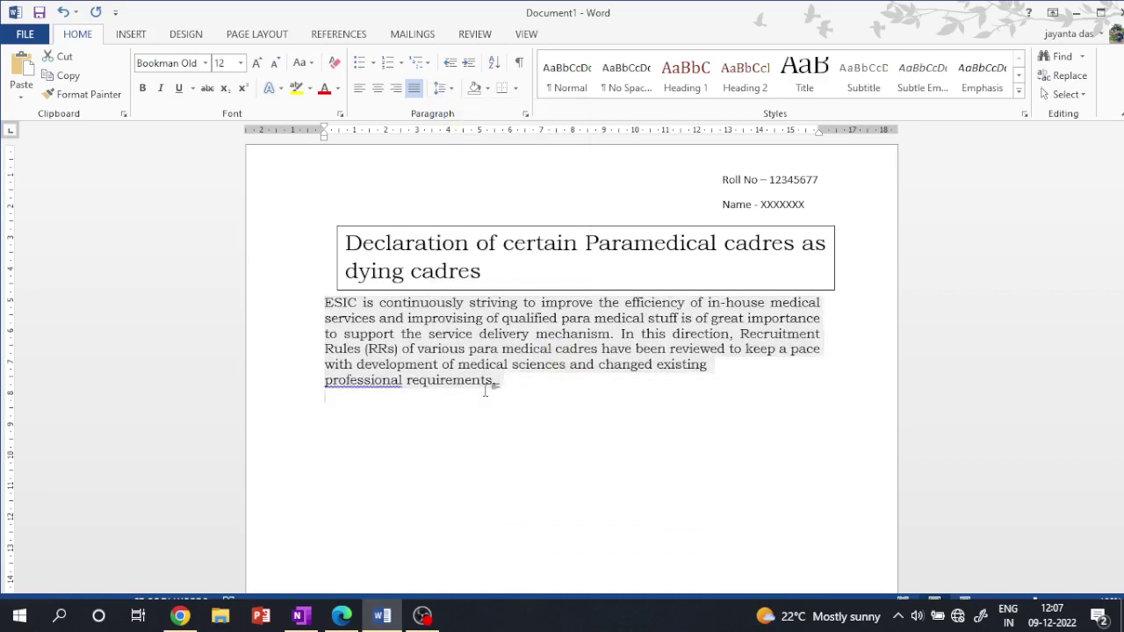
pyautogui.click(341, 616)
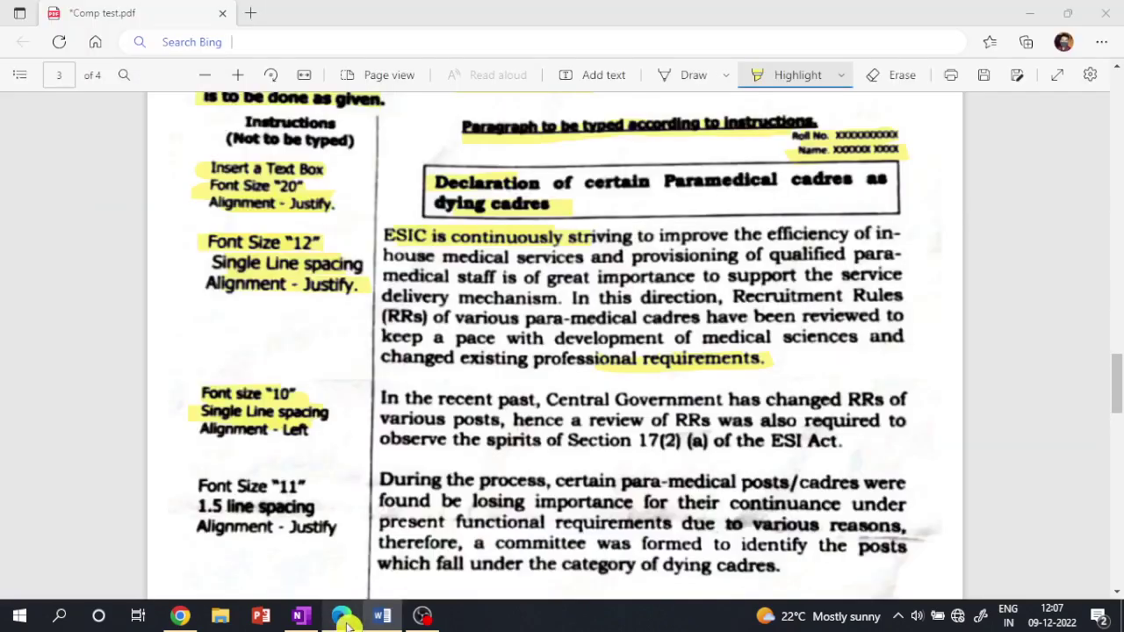
# Highlight 'In the recent past, Central', '(a) of the ESI Act.' and 'Alignment - Left' in yellow
pyautogui.scroll(-3, 1117, 397)
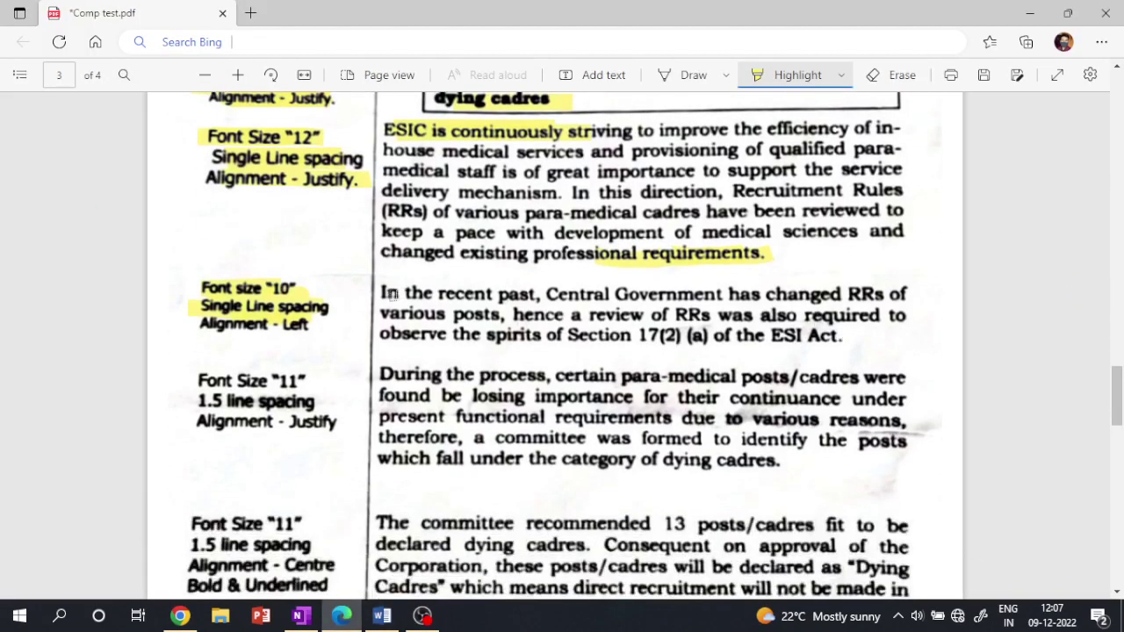
pyautogui.moveTo(383, 293); pyautogui.dragTo(624, 306)
pyautogui.moveTo(700, 336); pyautogui.dragTo(874, 341)
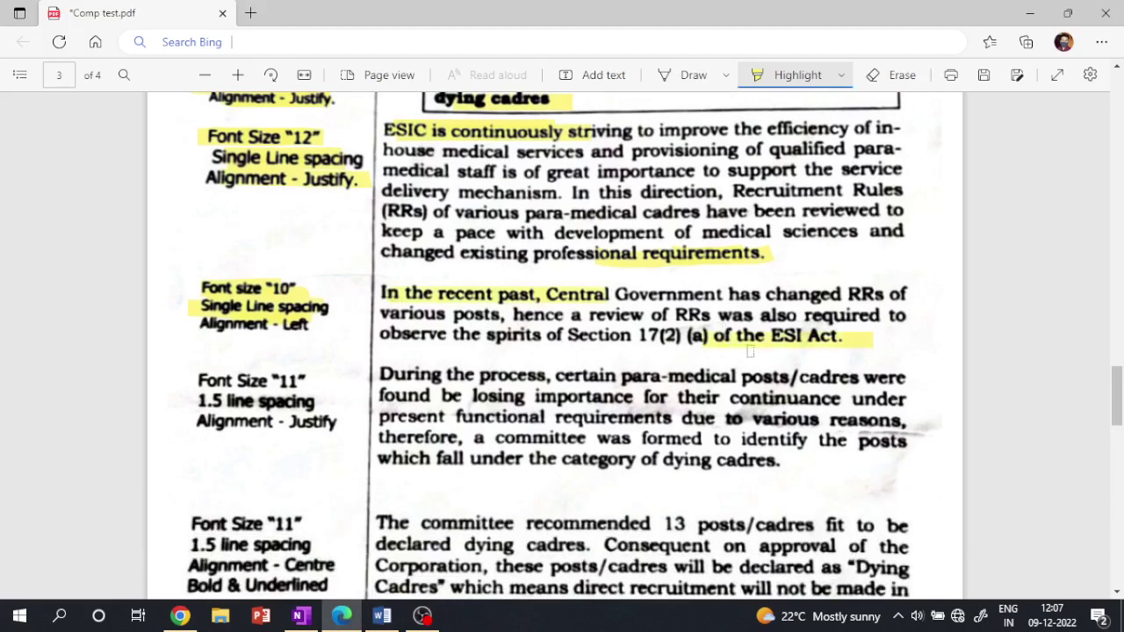
pyautogui.moveTo(202, 324); pyautogui.dragTo(330, 325)
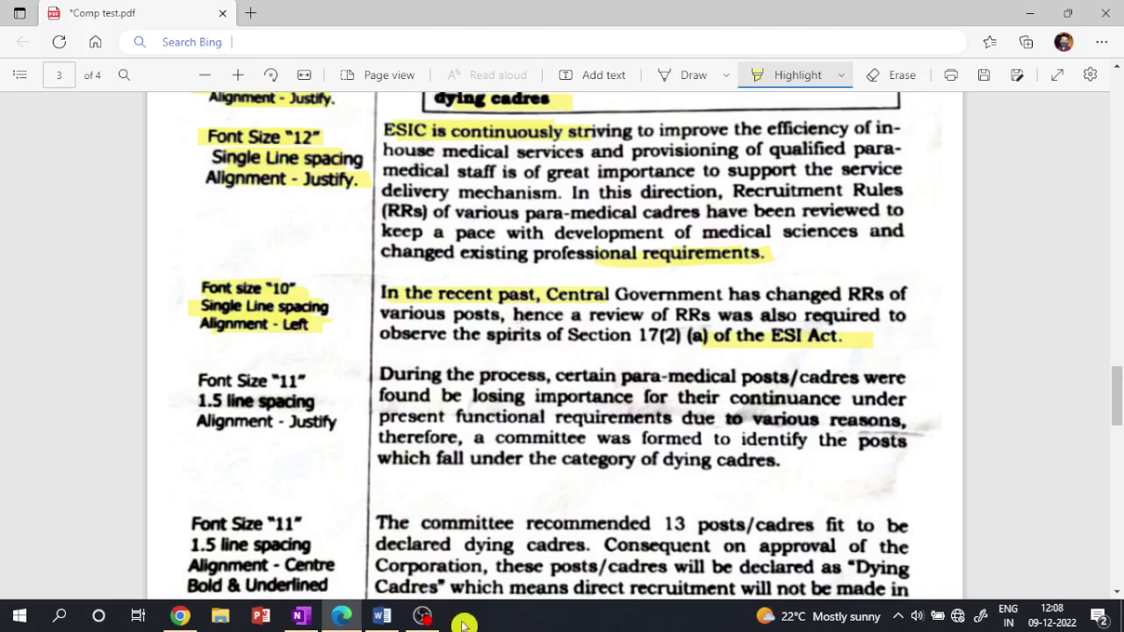
# Join 'professional' back onto the previous line of the 'In the recent past' paragraph
pyautogui.click(382, 616)
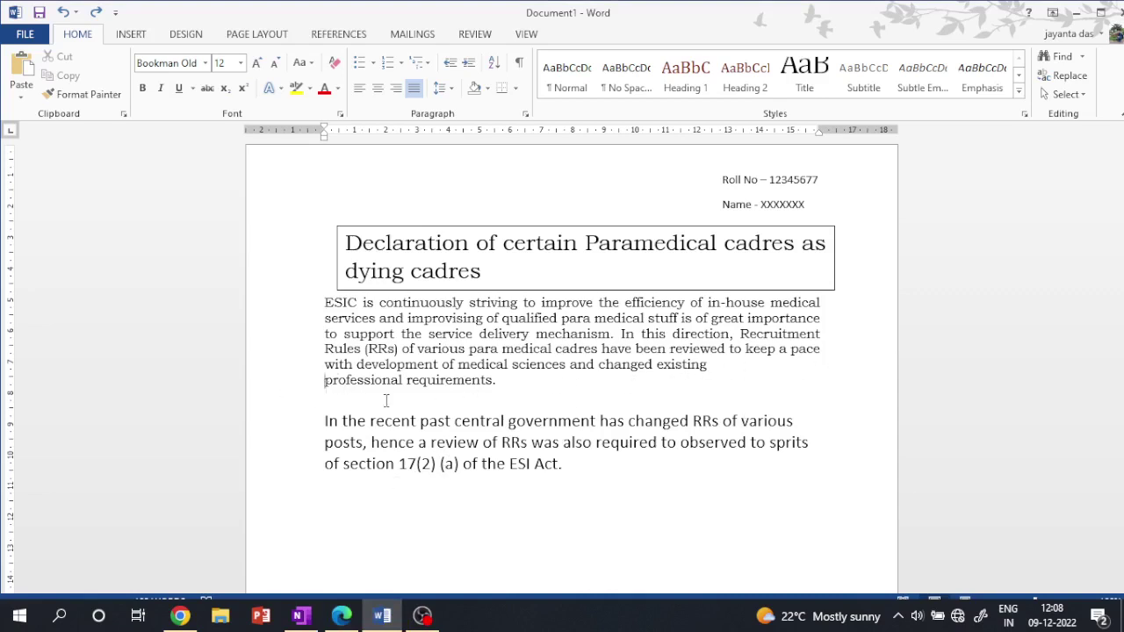
pyautogui.press('BackSpace')
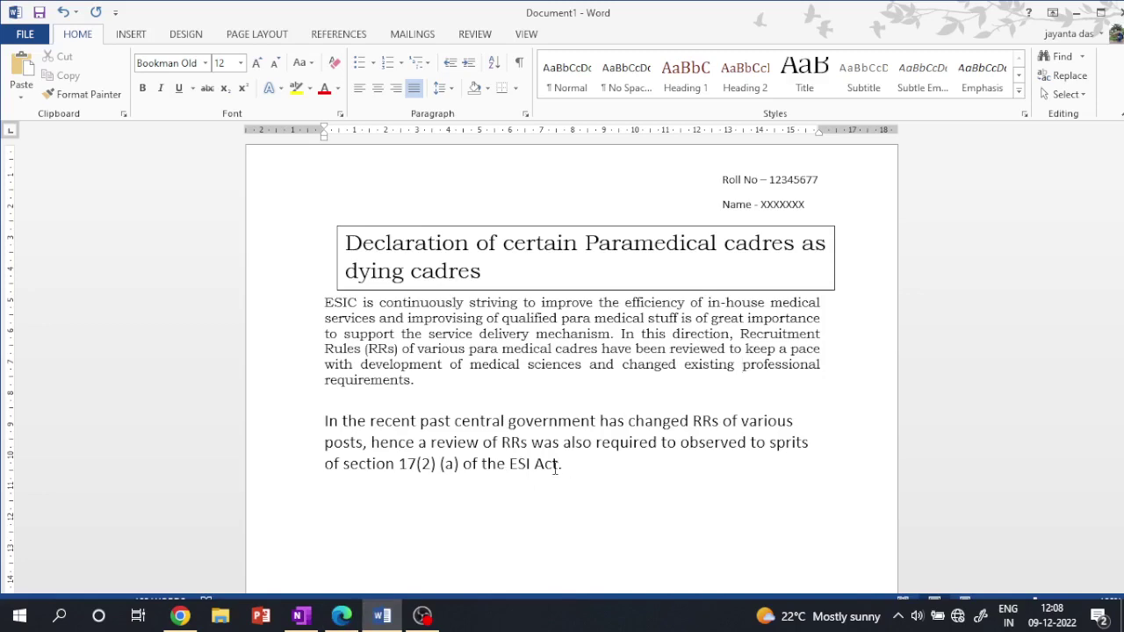
pyautogui.click(342, 616)
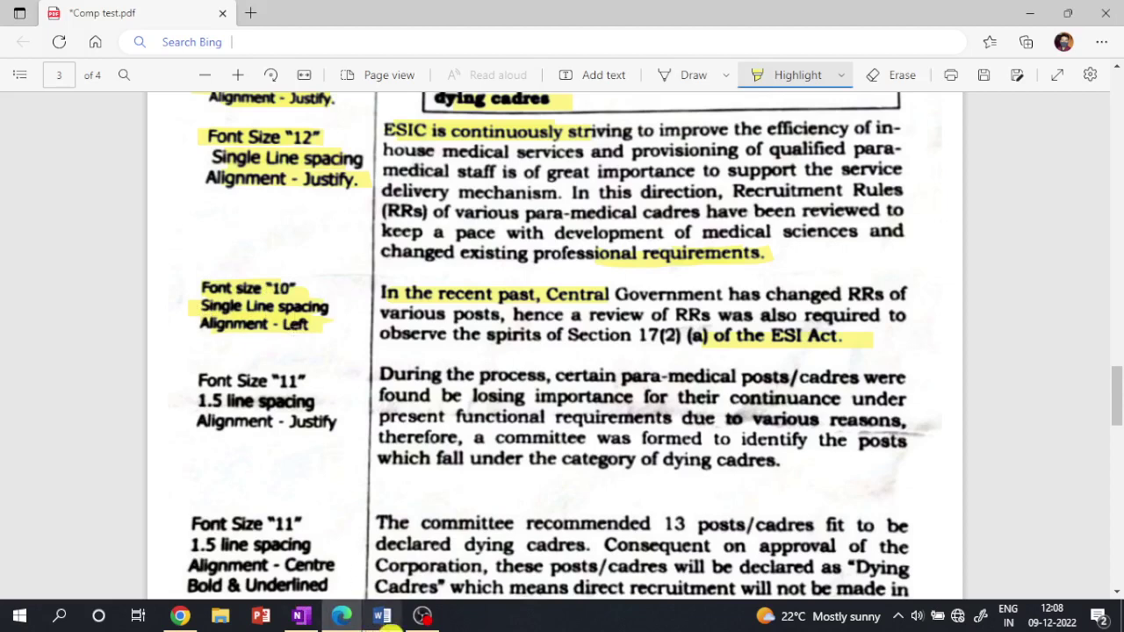
# Set the 'In the recent past' paragraph to Bookman Old Style at 10 pt
pyautogui.click(381, 616)
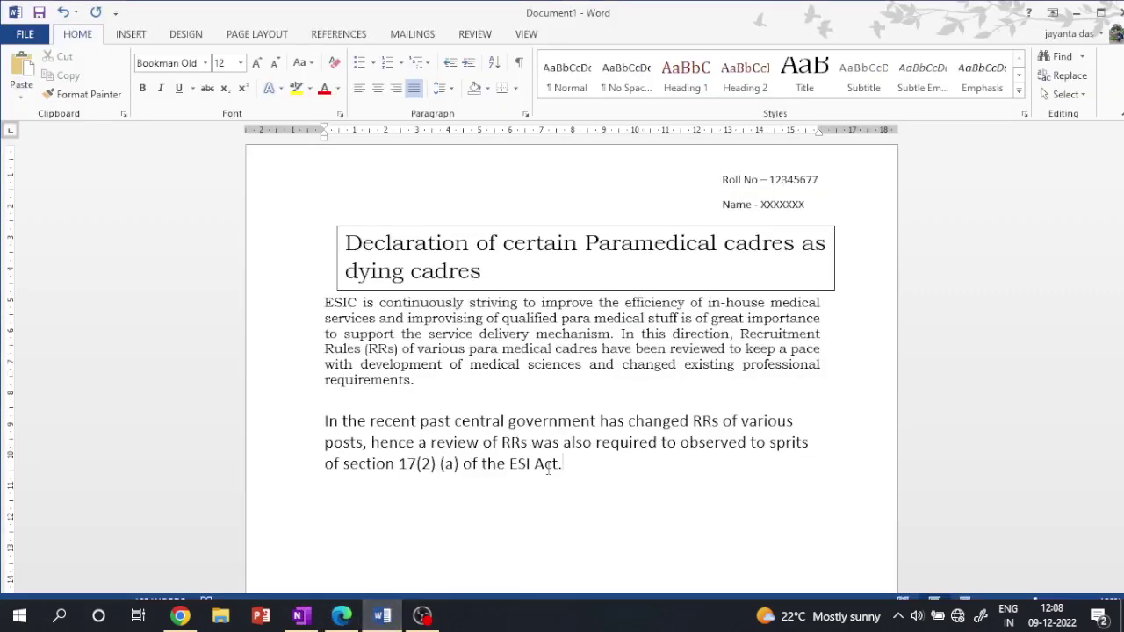
pyautogui.moveTo(549, 470); pyautogui.dragTo(324, 422)
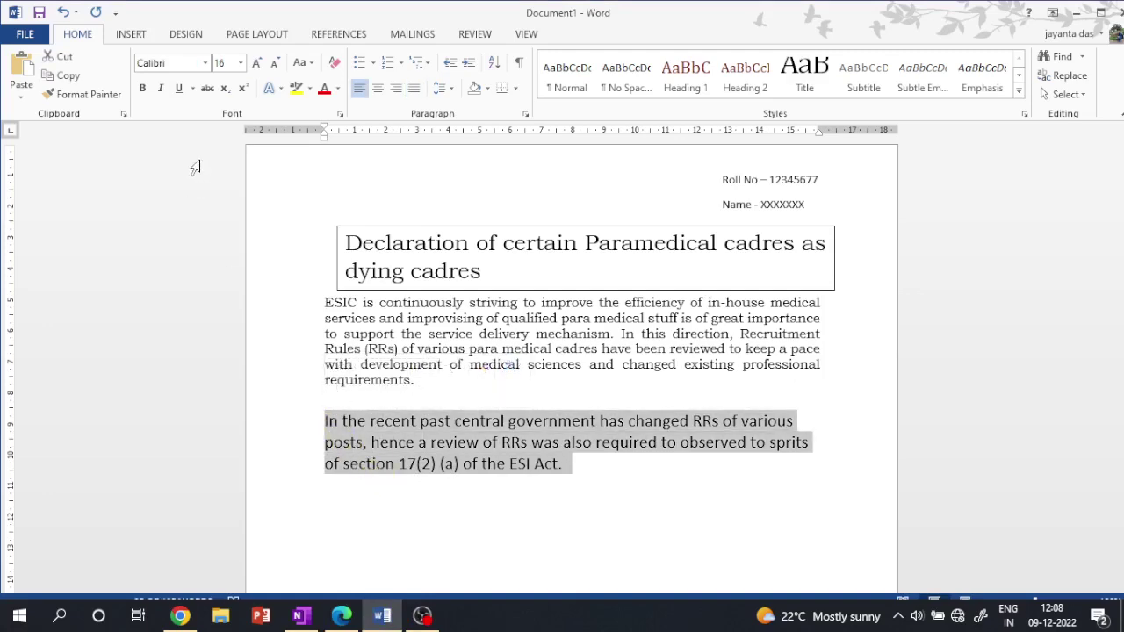
pyautogui.click(205, 64)
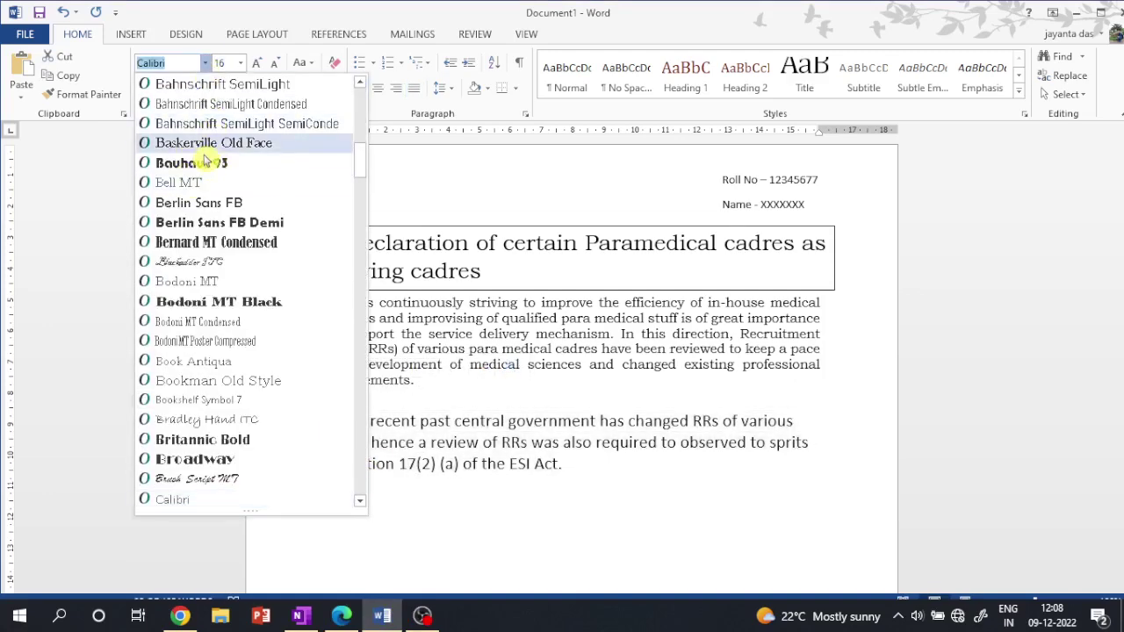
pyautogui.scroll(5, 227, 140)
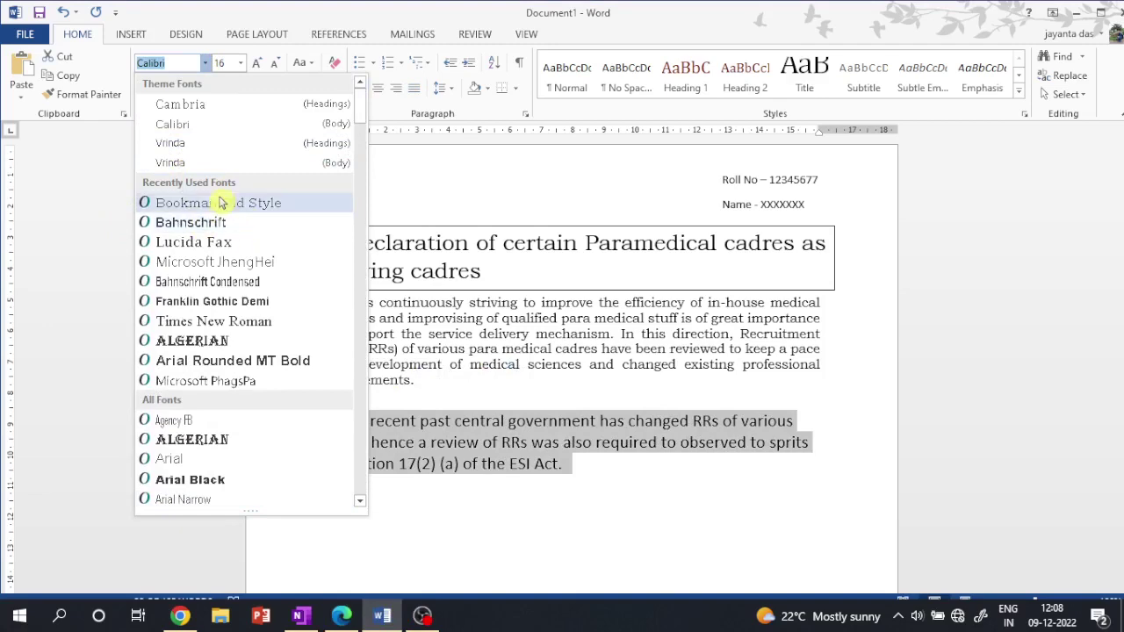
pyautogui.click(194, 202)
pyautogui.click(240, 63)
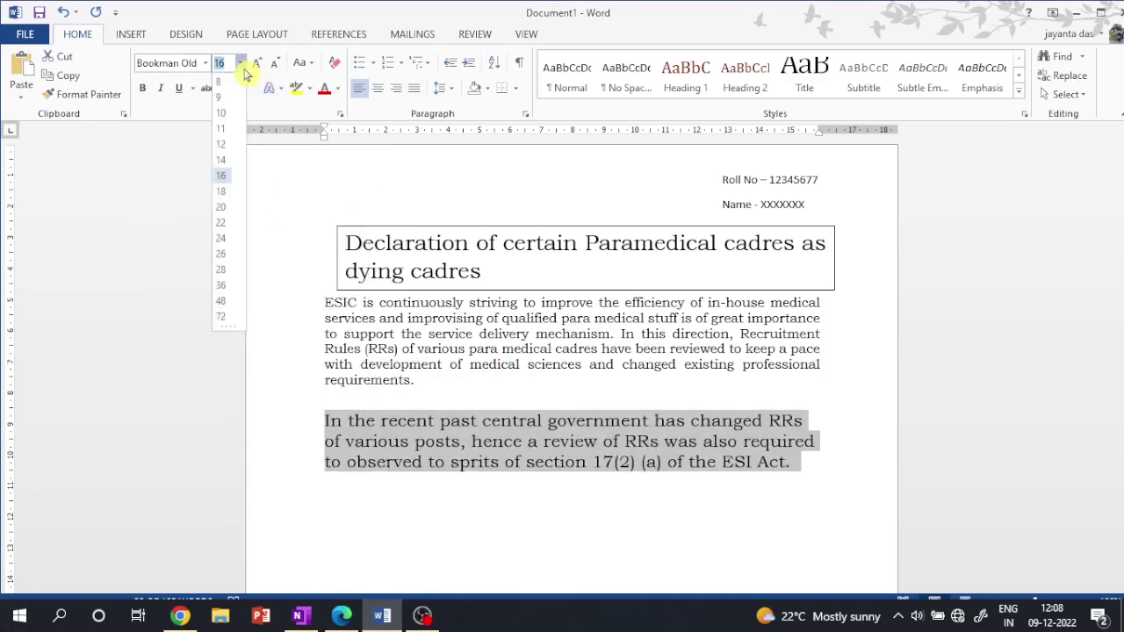
pyautogui.click(220, 113)
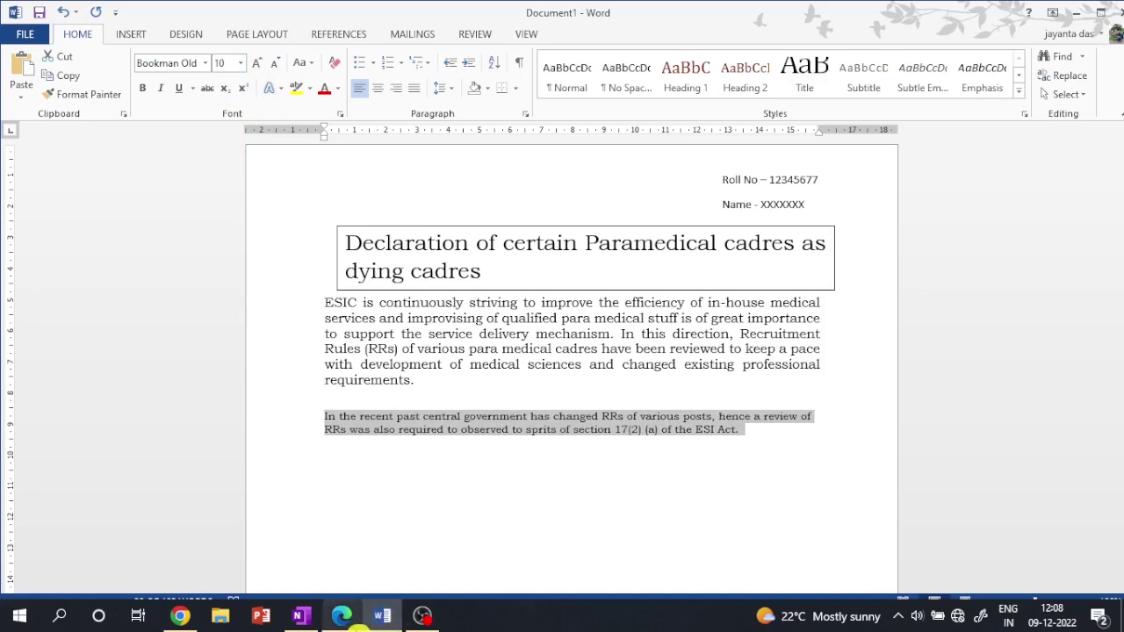
# Check the PDF, review the line spacing choices, and reselect the 'In the recent past' paragraph
pyautogui.click(341, 616)
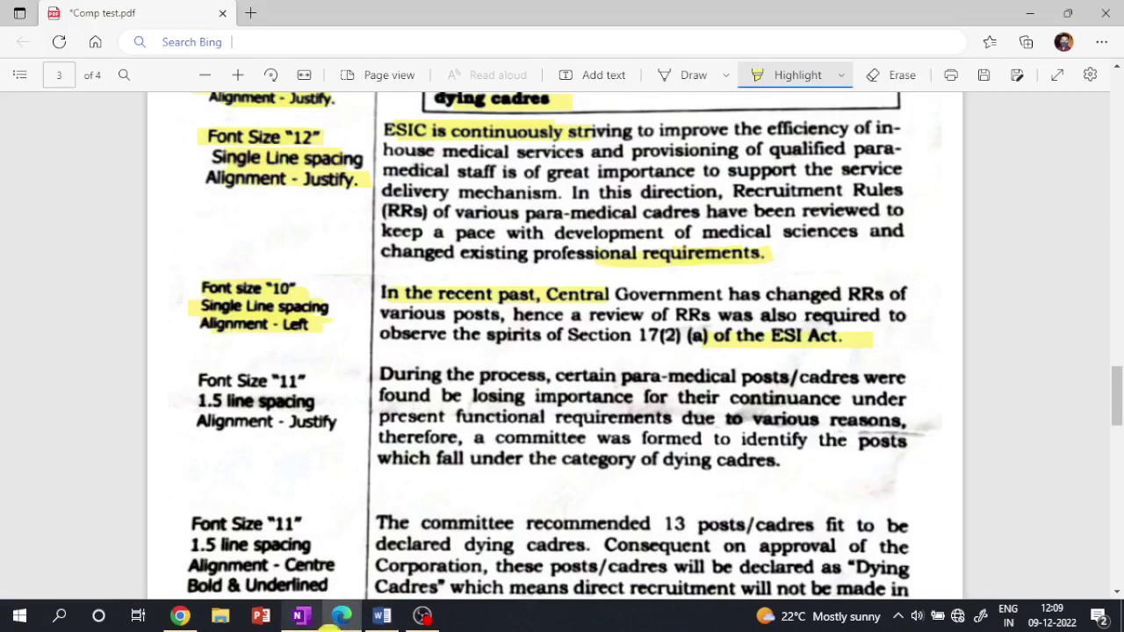
pyautogui.click(381, 616)
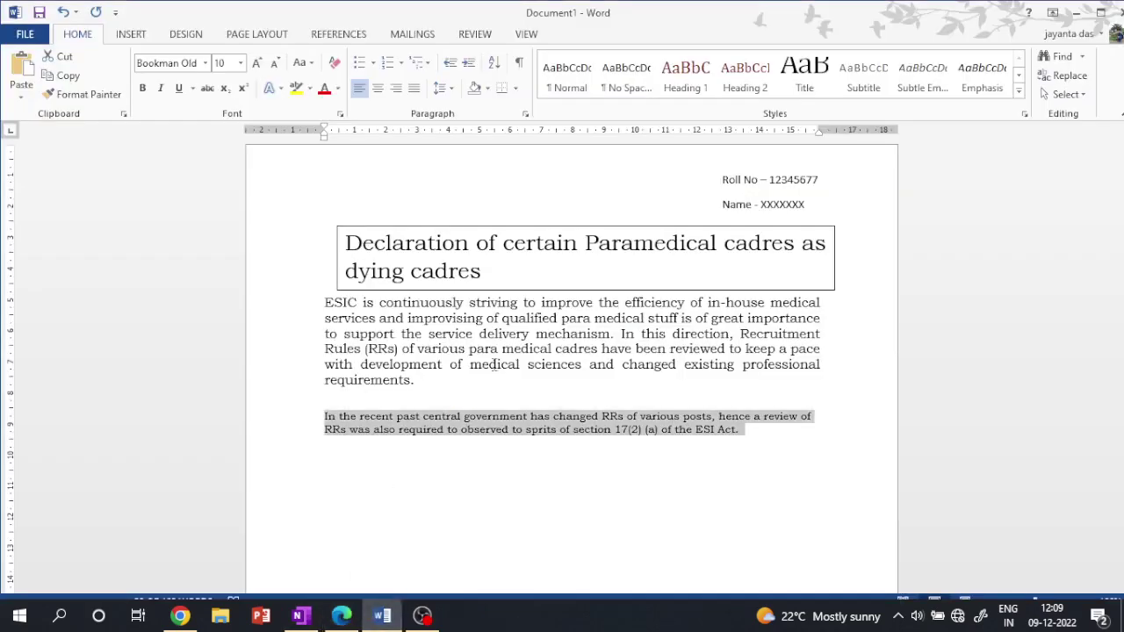
pyautogui.click(444, 88)
pyautogui.click(495, 190)
pyautogui.tripleClick(524, 418)
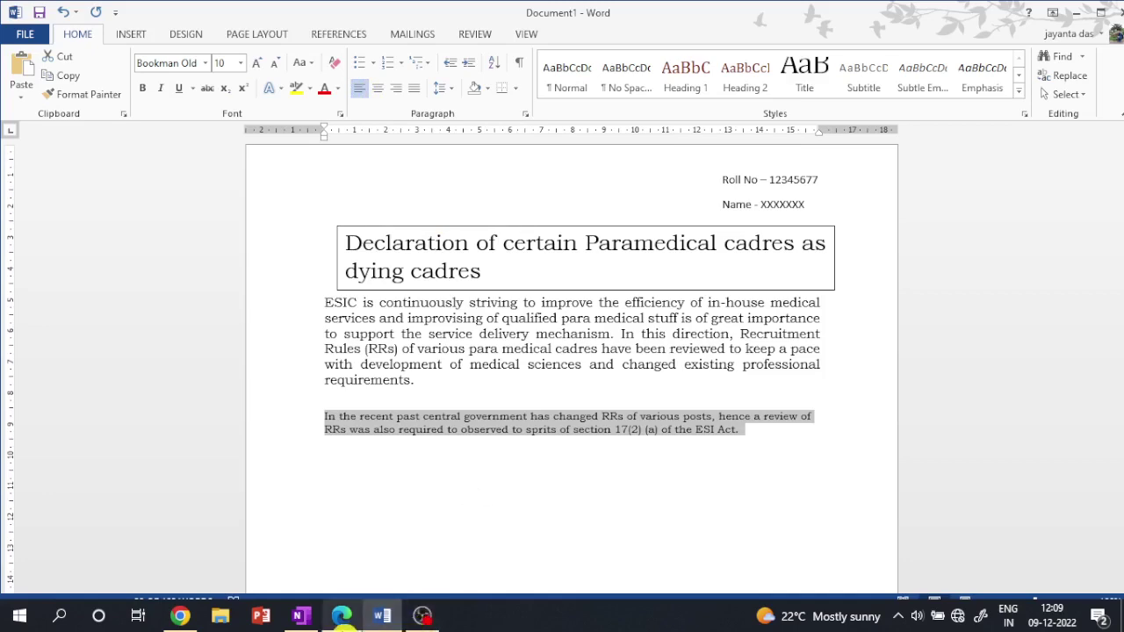
# Highlight 'During the', 'dying cadres' and the Font Size 11 formatting notes in the PDF
pyautogui.click(341, 616)
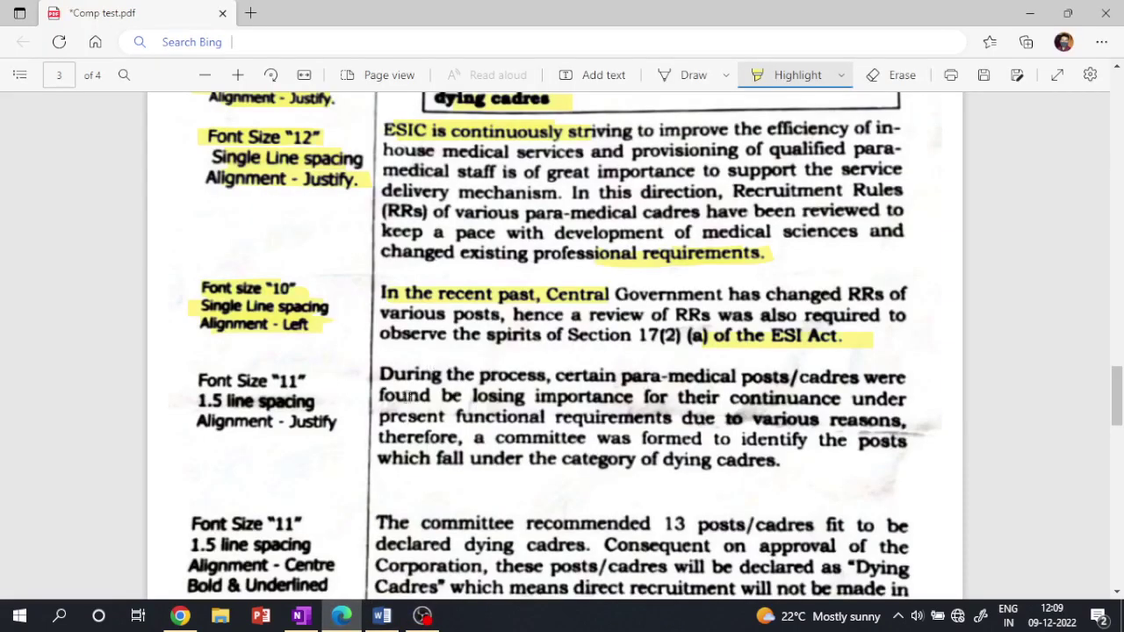
pyautogui.moveTo(380, 376); pyautogui.dragTo(505, 388)
pyautogui.moveTo(683, 469); pyautogui.dragTo(742, 465)
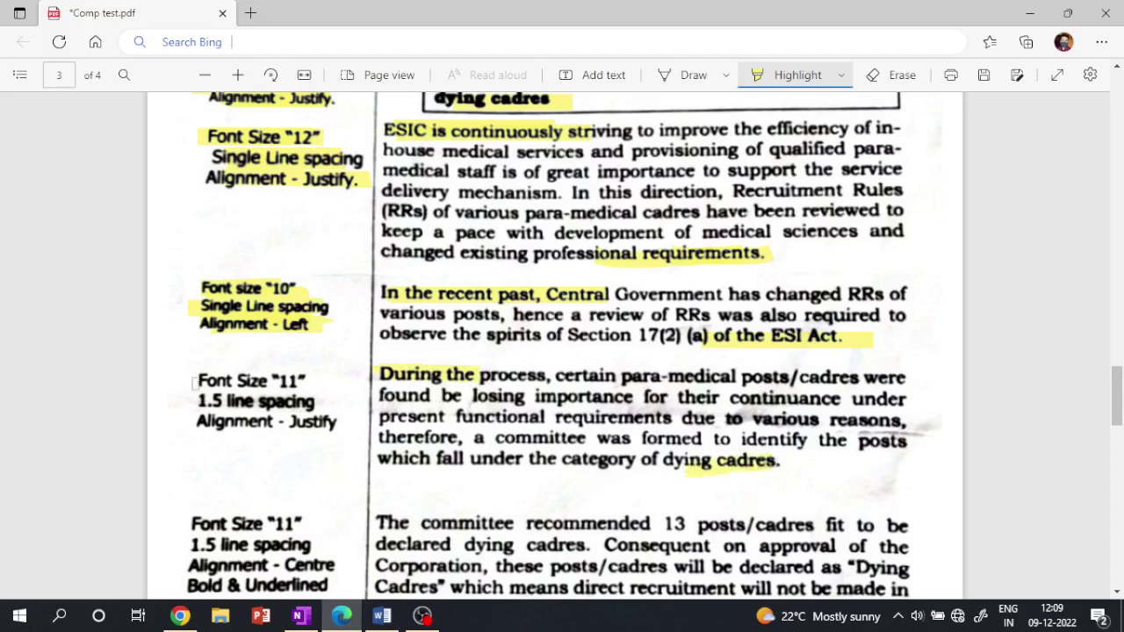
pyautogui.moveTo(194, 383)
pyautogui.mouseDown()
pyautogui.moveTo(279, 389)
pyautogui.moveTo(364, 422)
pyautogui.mouseUp()
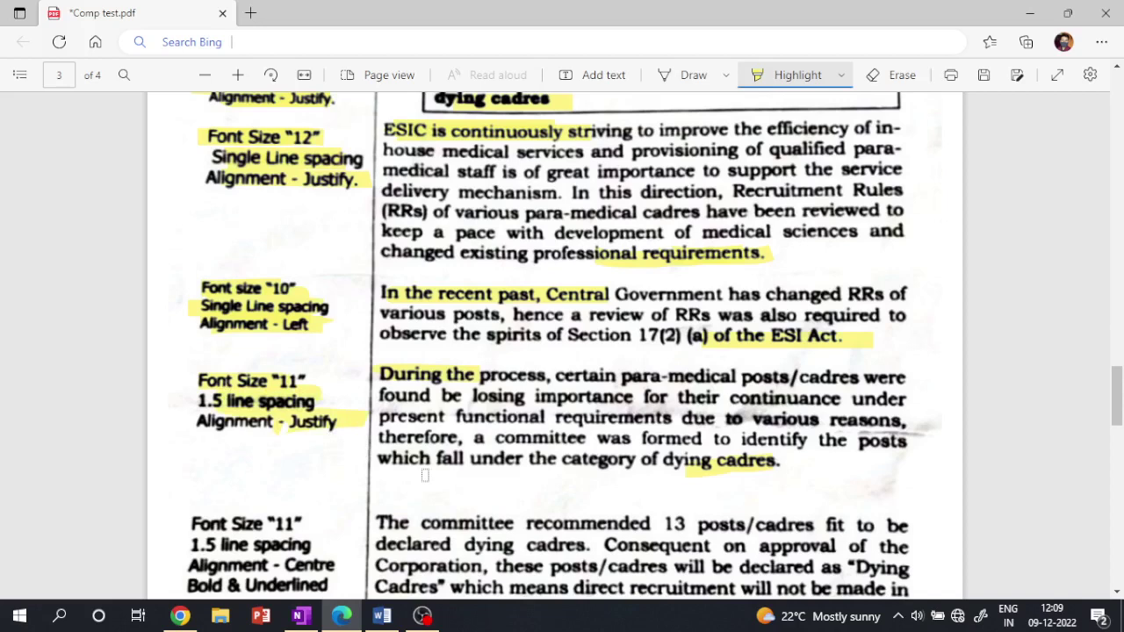
pyautogui.scroll(-2, 424, 475)
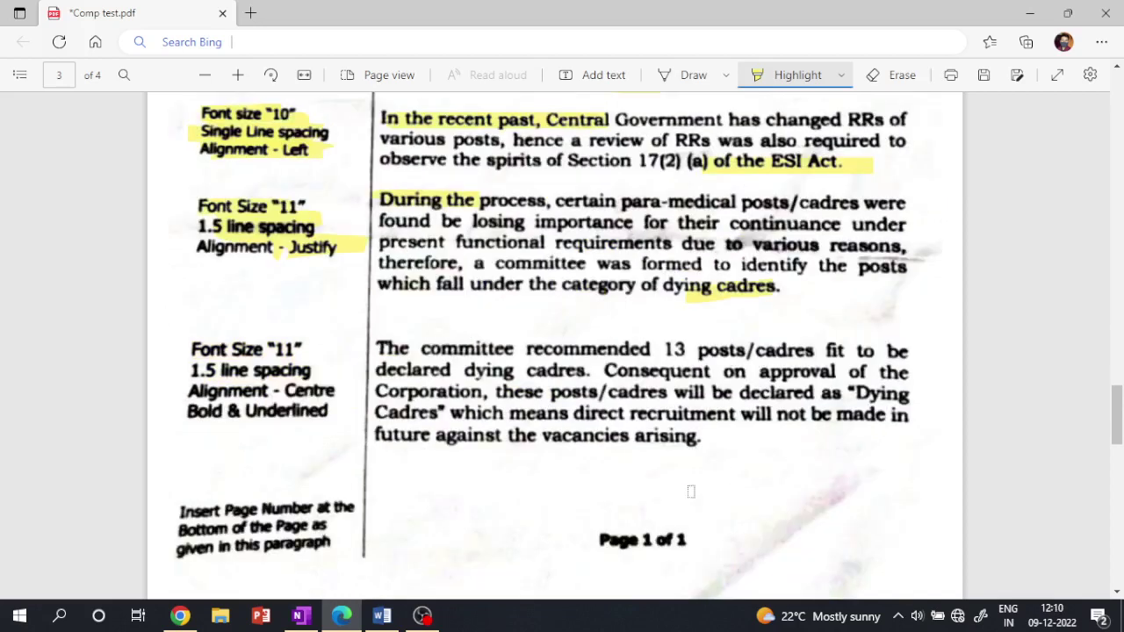
# Highlight the Alignment - Justify note, then select the 'During the process' paragraph in Word
pyautogui.click(383, 616)
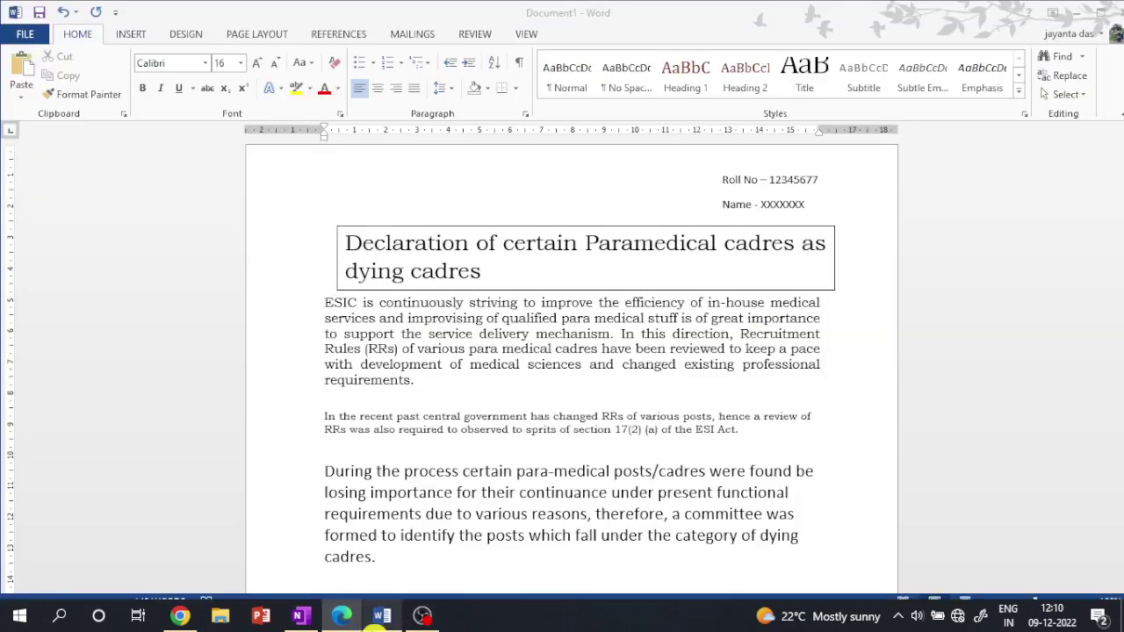
pyautogui.click(342, 616)
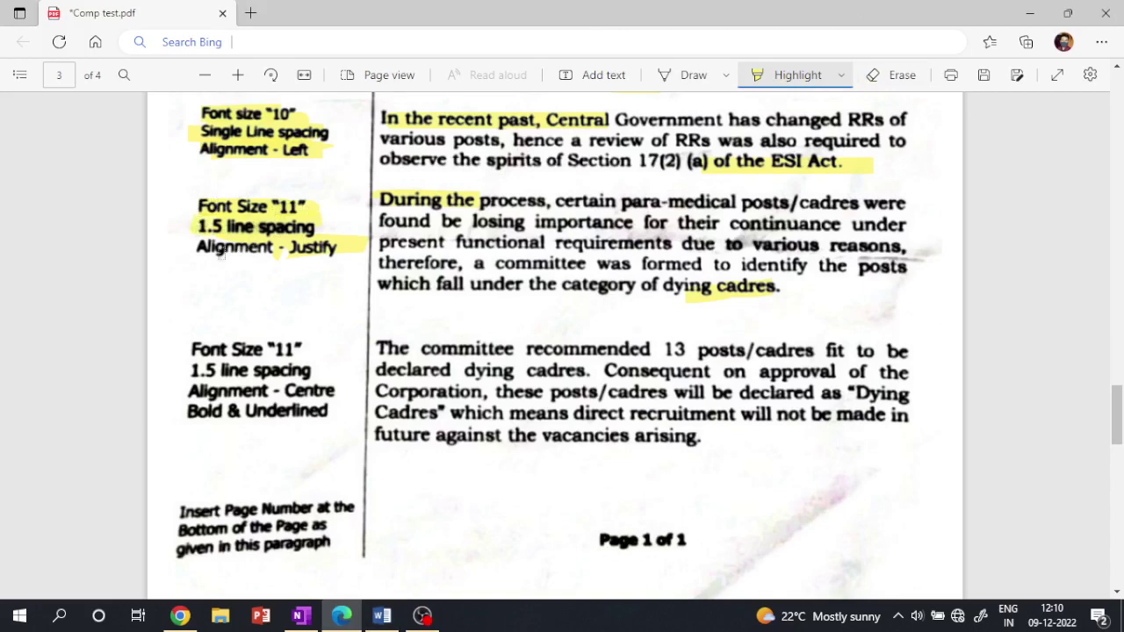
pyautogui.moveTo(221, 254)
pyautogui.mouseDown()
pyautogui.moveTo(317, 258)
pyautogui.moveTo(275, 257)
pyautogui.mouseUp()
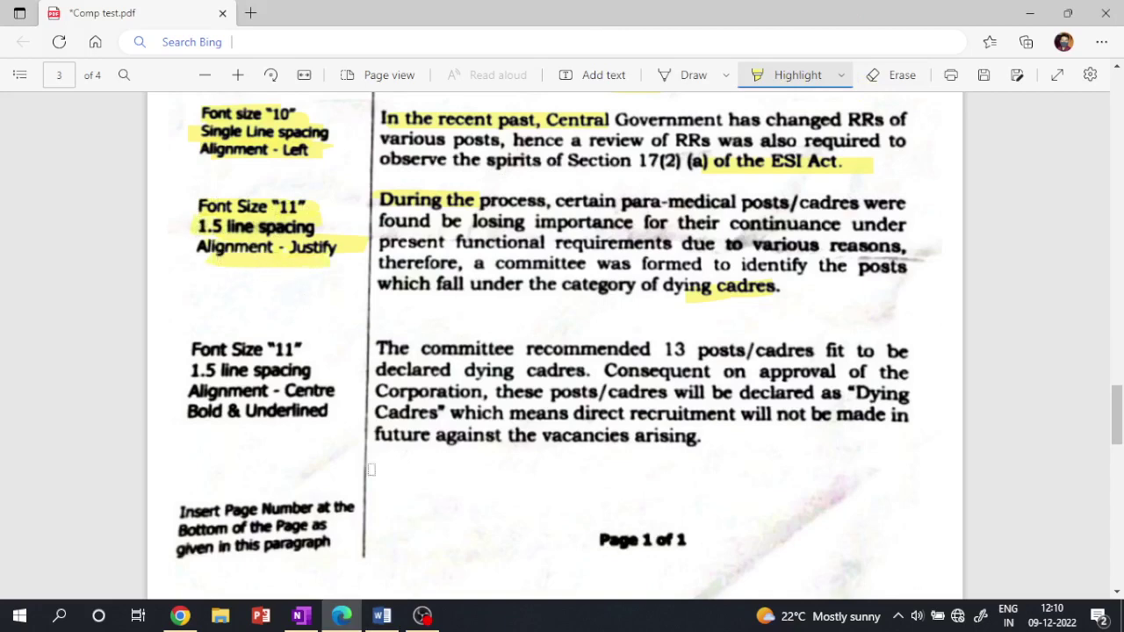
pyautogui.click(382, 616)
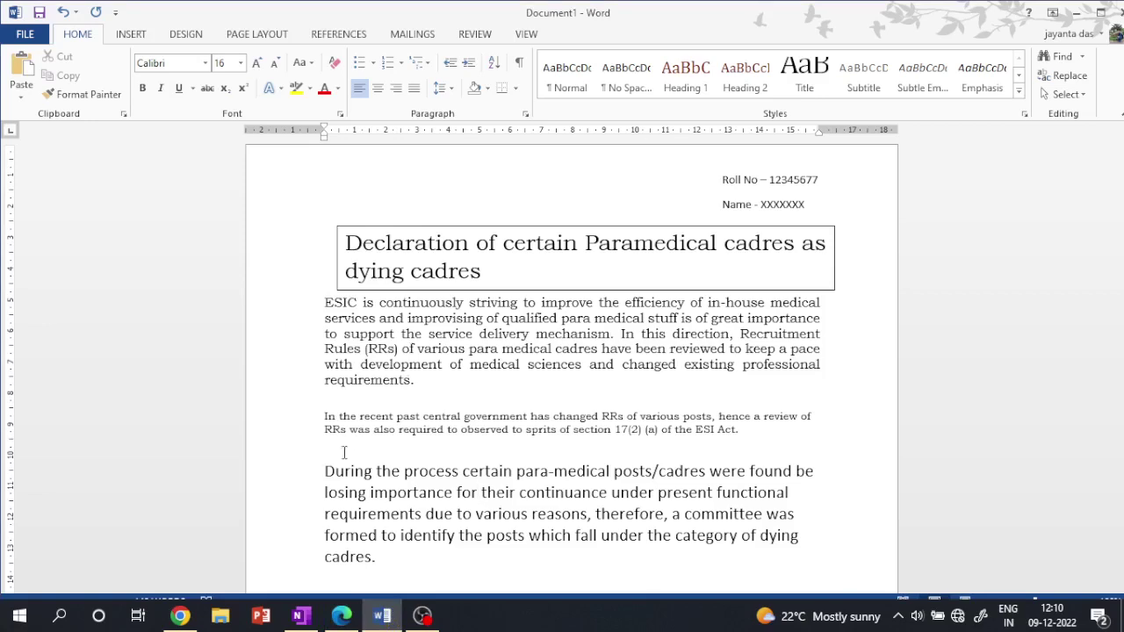
pyautogui.moveTo(325, 472); pyautogui.dragTo(326, 582)
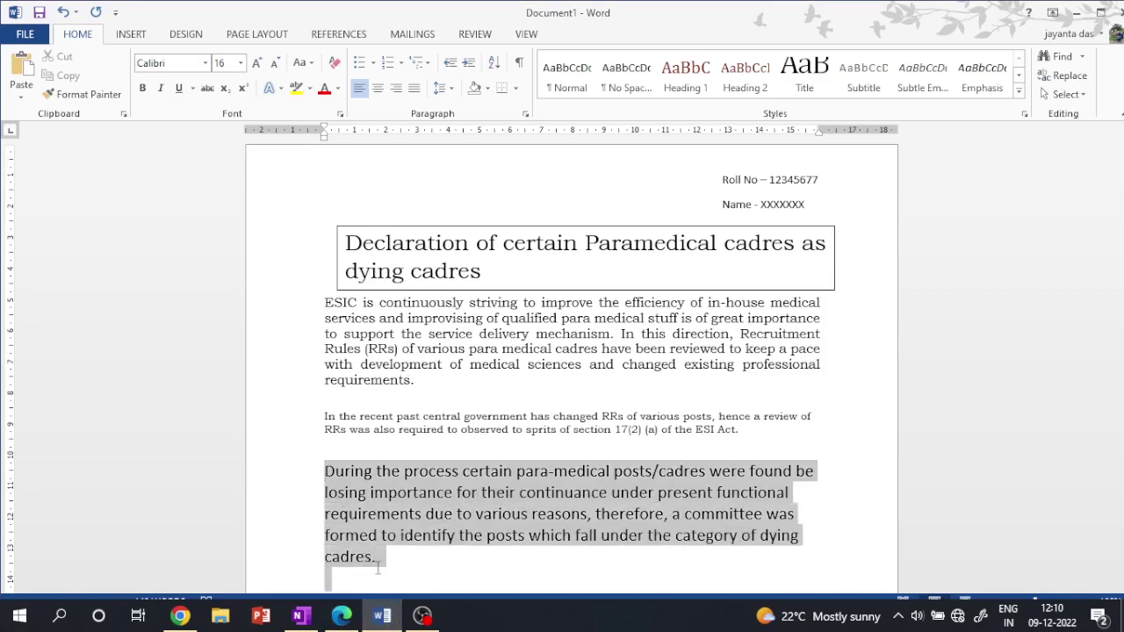
# Set the 'During the process' paragraph to Bookman Old Style at 11 pt
pyautogui.click(205, 63)
pyautogui.scroll(10, 166, 145)
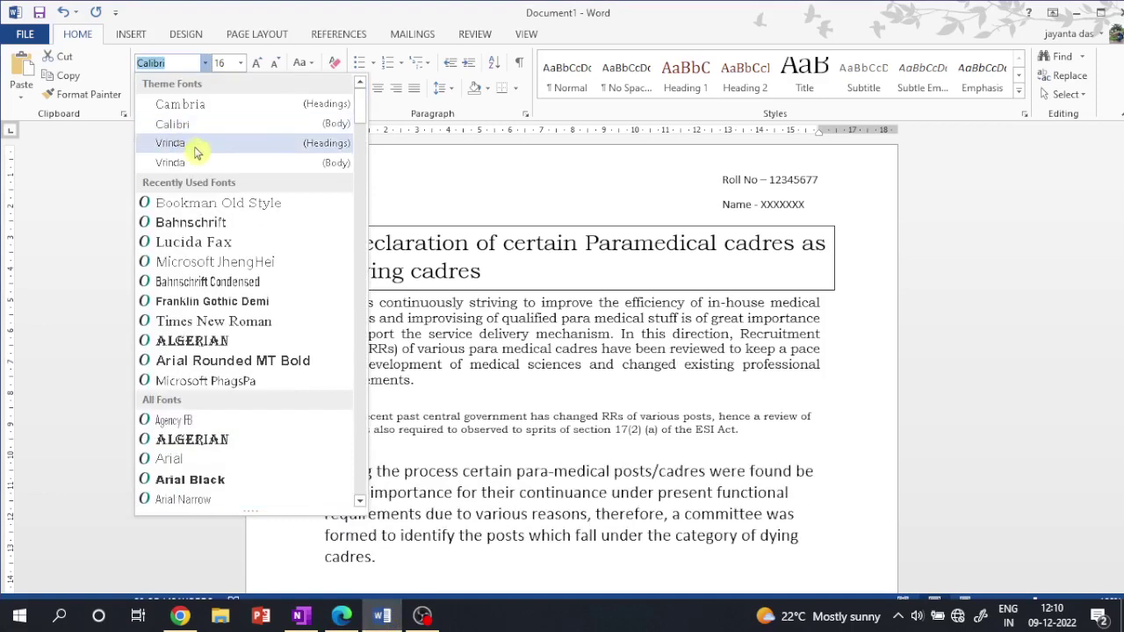
pyautogui.click(268, 200)
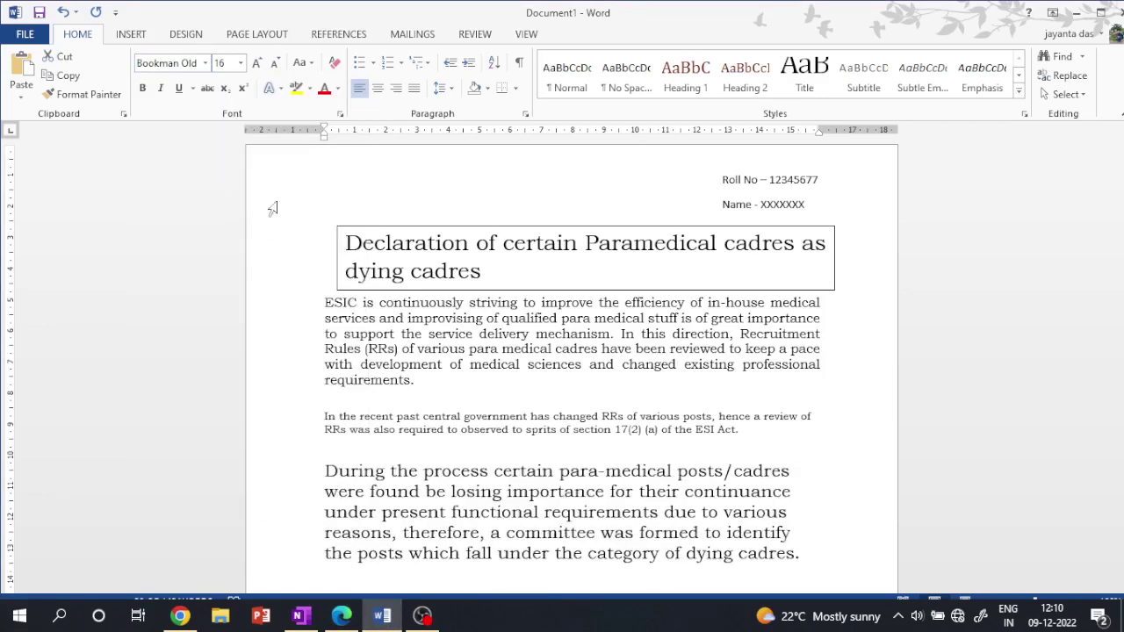
pyautogui.click(240, 64)
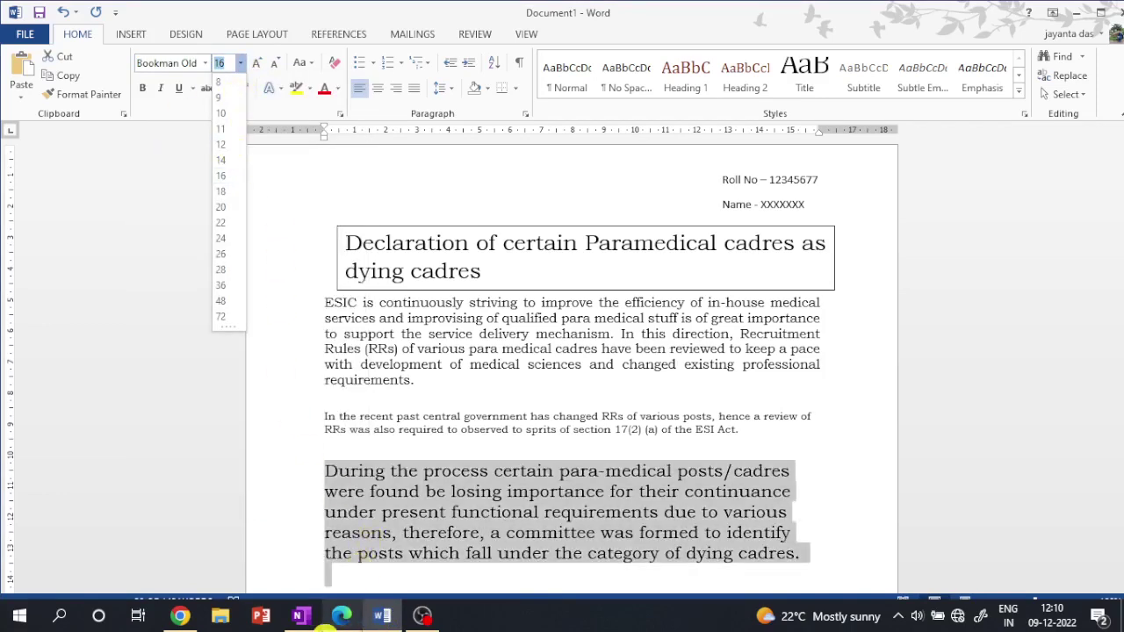
pyautogui.click(342, 615)
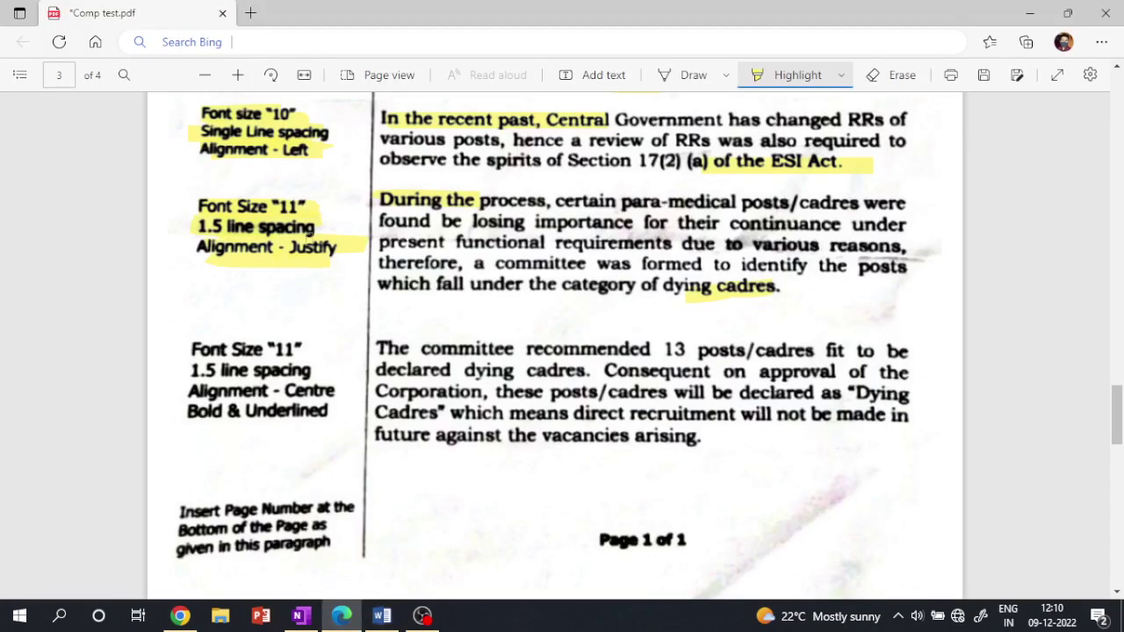
pyautogui.click(381, 615)
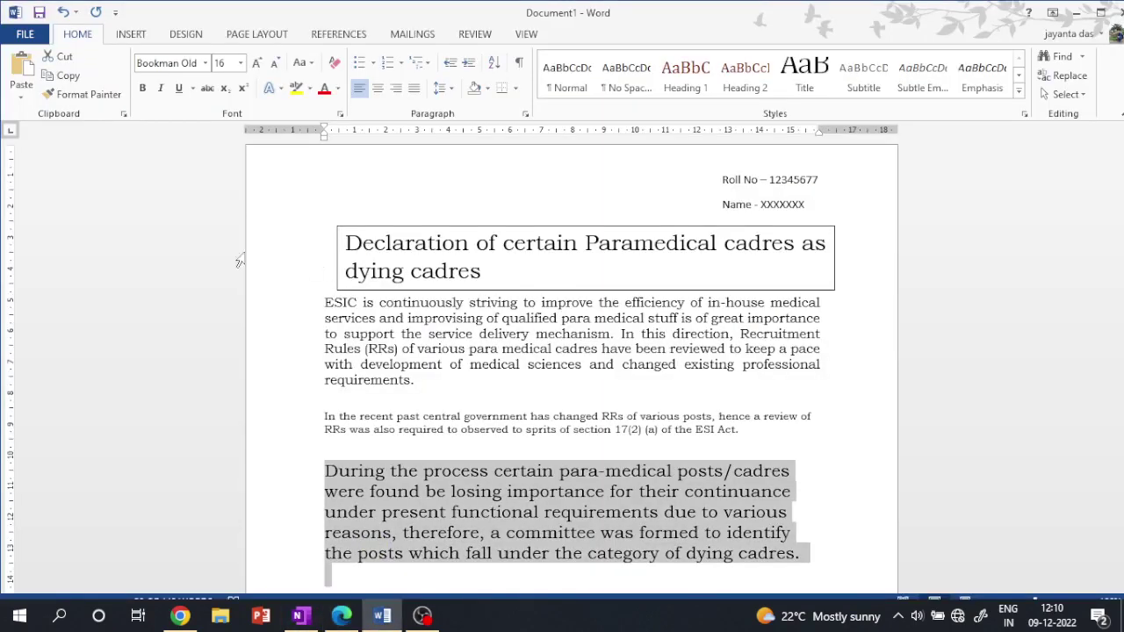
pyautogui.click(240, 63)
pyautogui.click(233, 139)
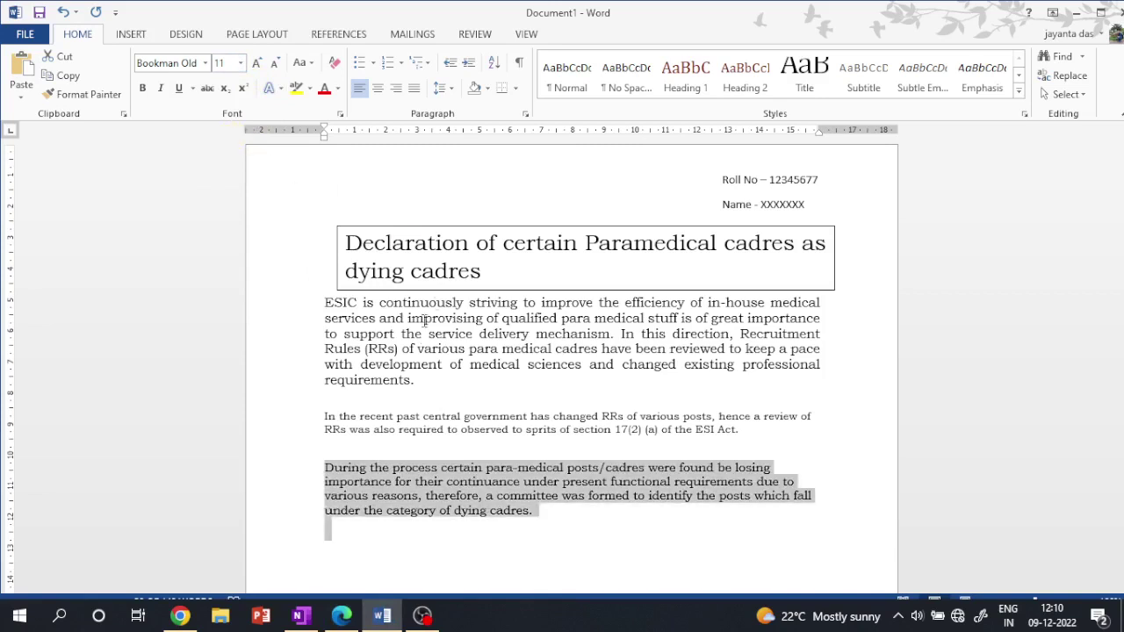
# Apply 1.5 line spacing and justified alignment to the paragraph
pyautogui.click(446, 89)
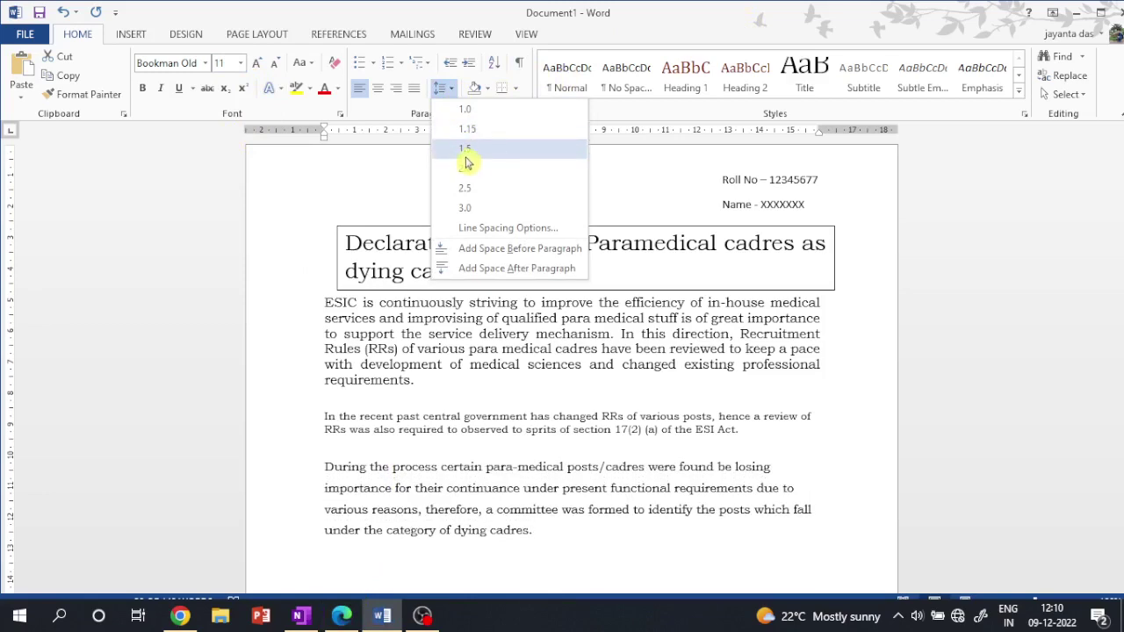
pyautogui.click(465, 155)
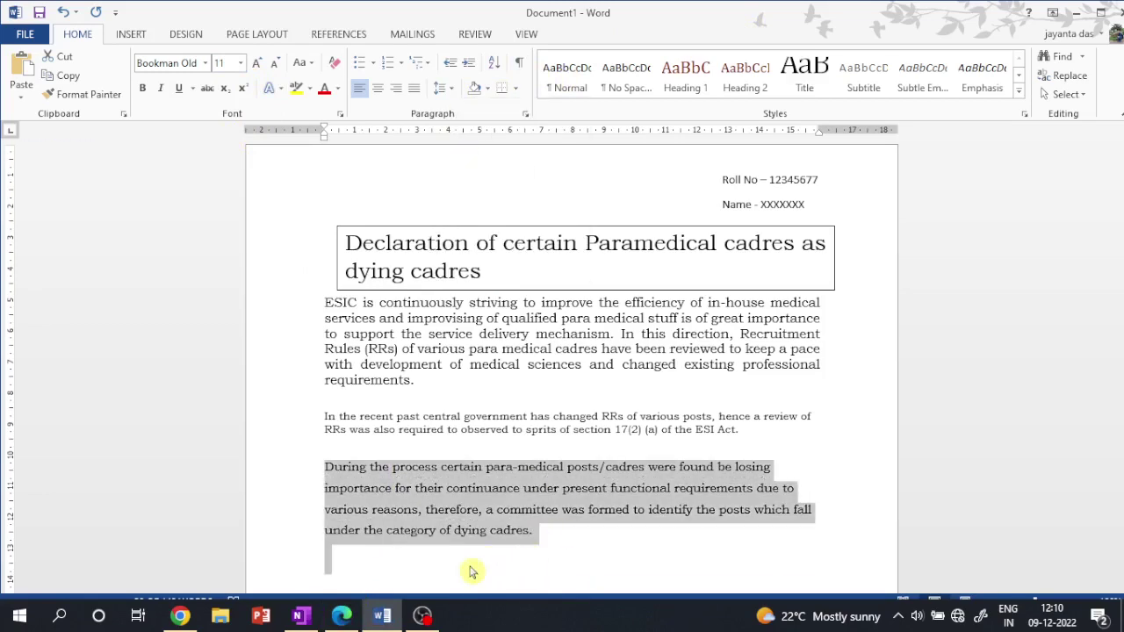
pyautogui.click(345, 618)
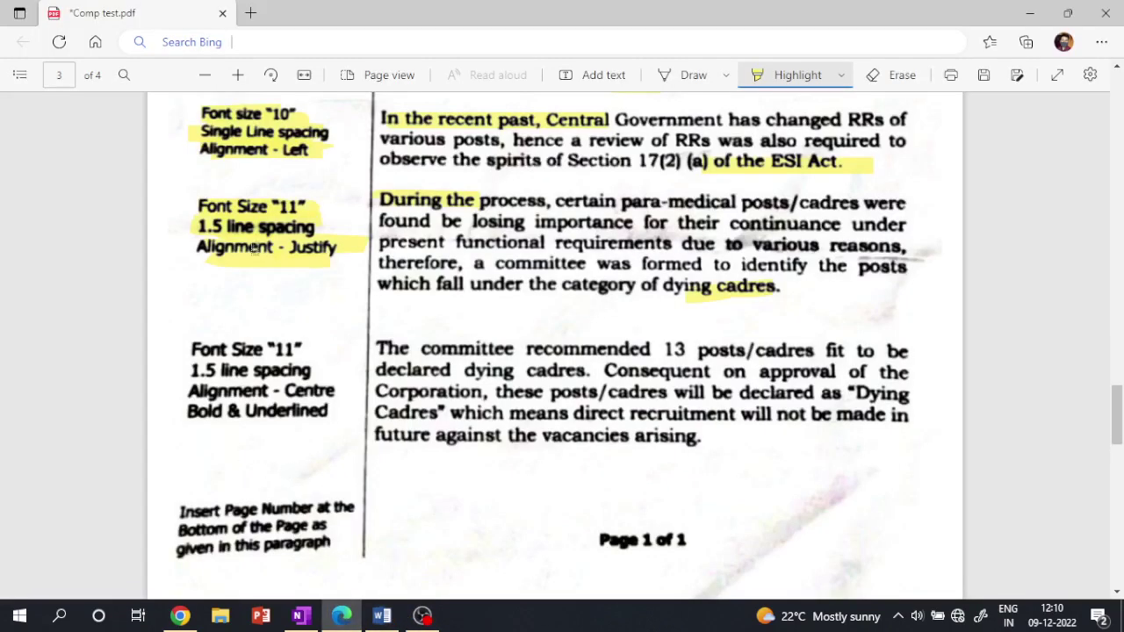
pyautogui.click(382, 615)
pyautogui.click(414, 89)
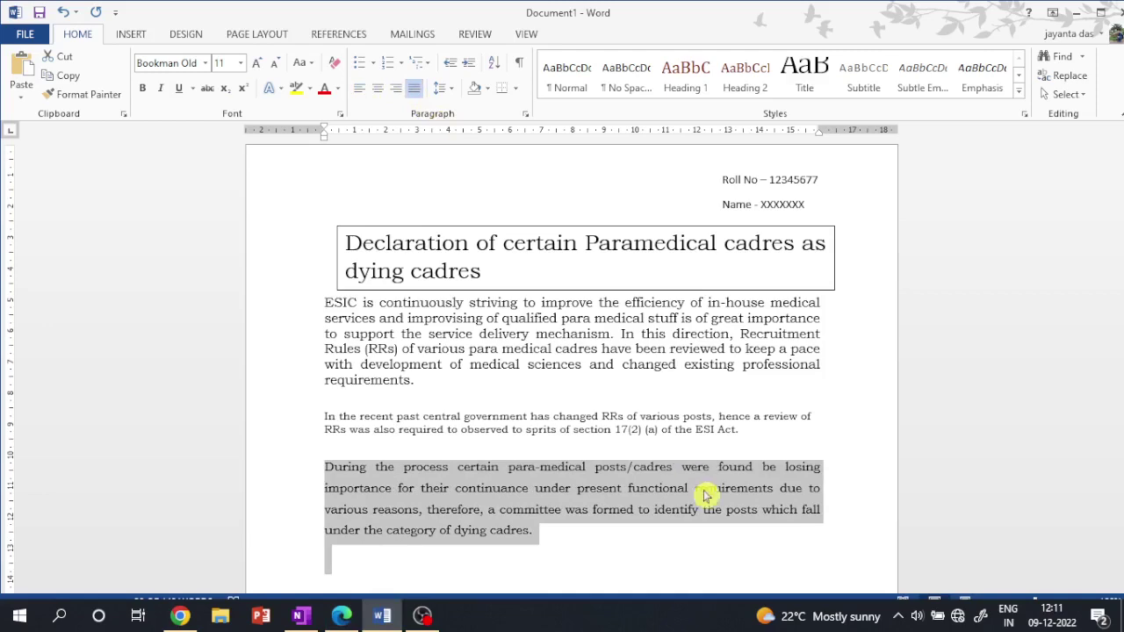
pyautogui.click(581, 537)
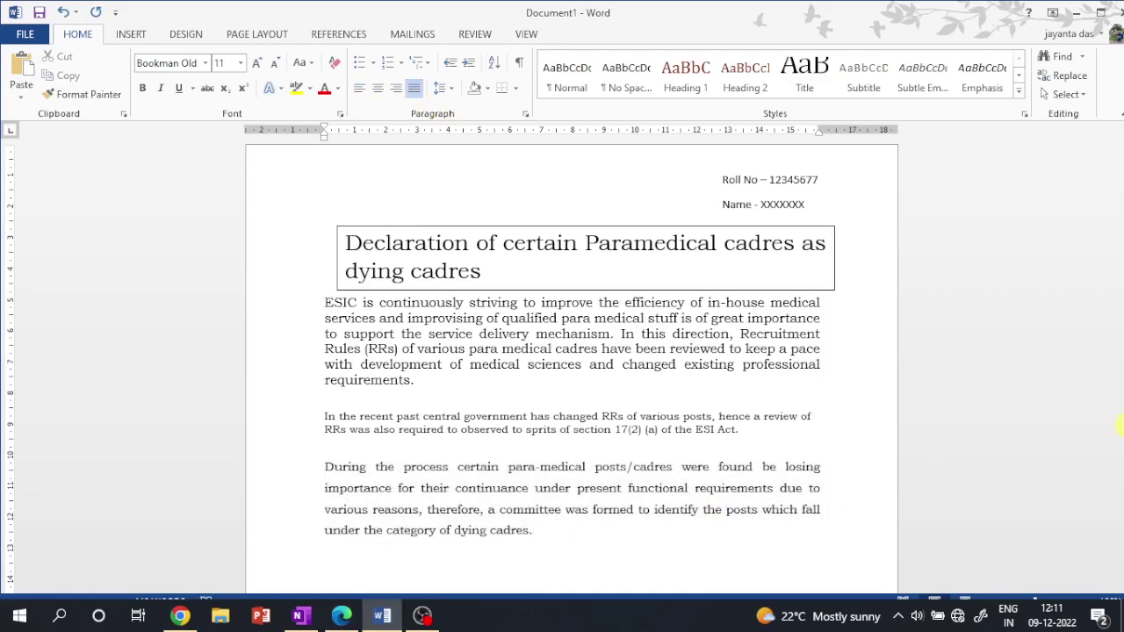
pyautogui.scroll(-6, 720, 491)
pyautogui.scroll(3, 728, 448)
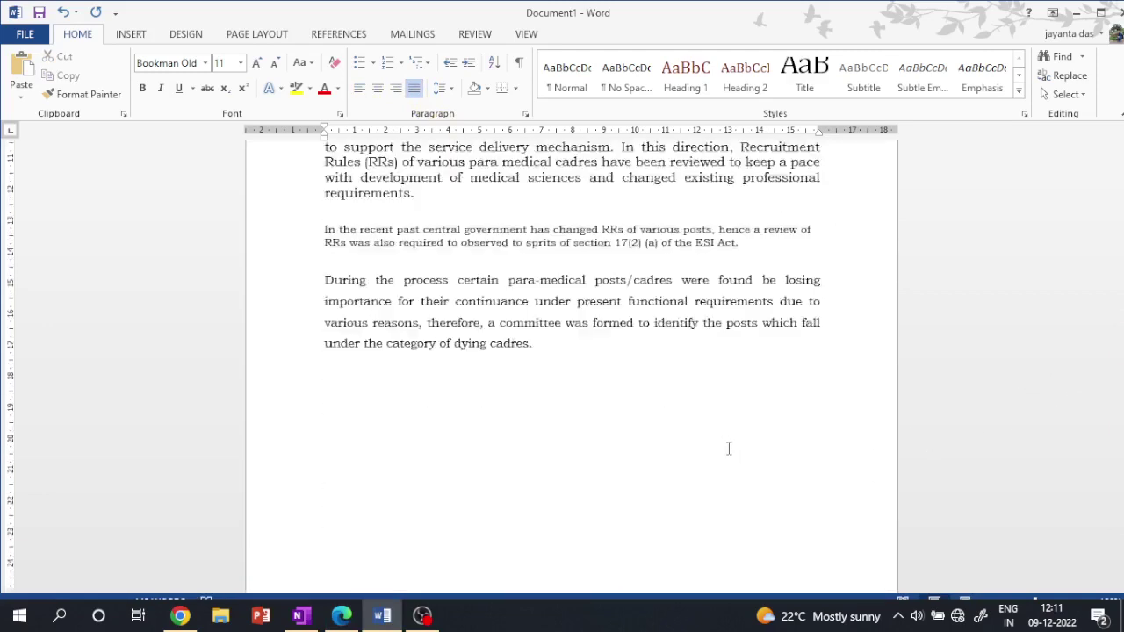
pyautogui.scroll(-3, 729, 449)
pyautogui.click(341, 615)
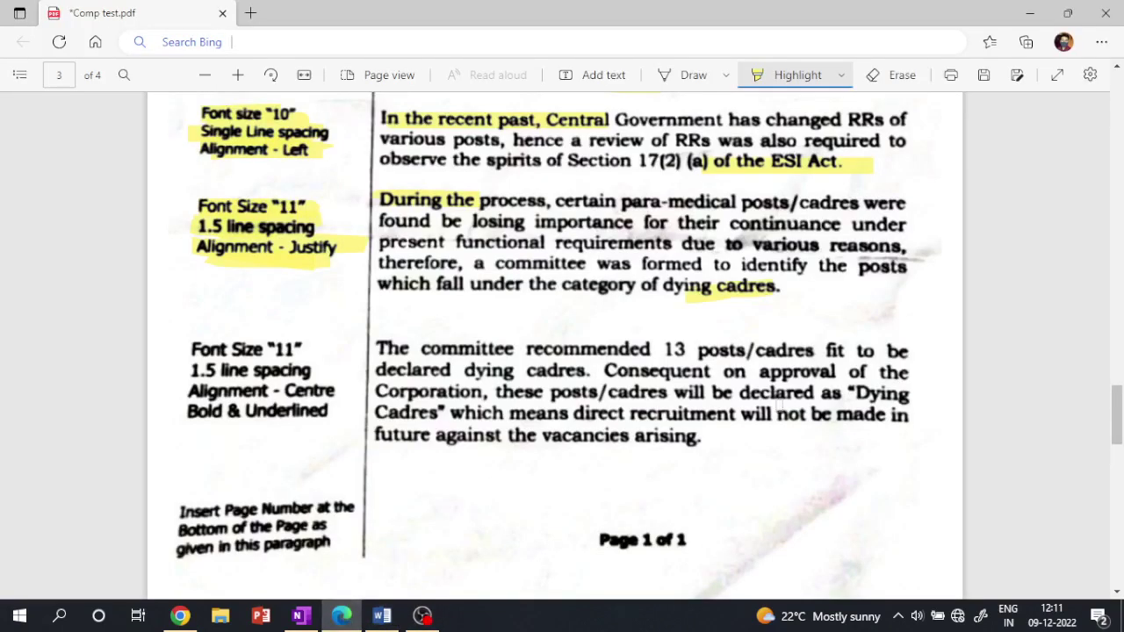
# Highlight 'The committee', 'vacancies arising' and the Font Size 11 note, then select the committee paragraph in Word
pyautogui.moveTo(384, 363); pyautogui.dragTo(486, 356)
pyautogui.moveTo(552, 436); pyautogui.dragTo(685, 438)
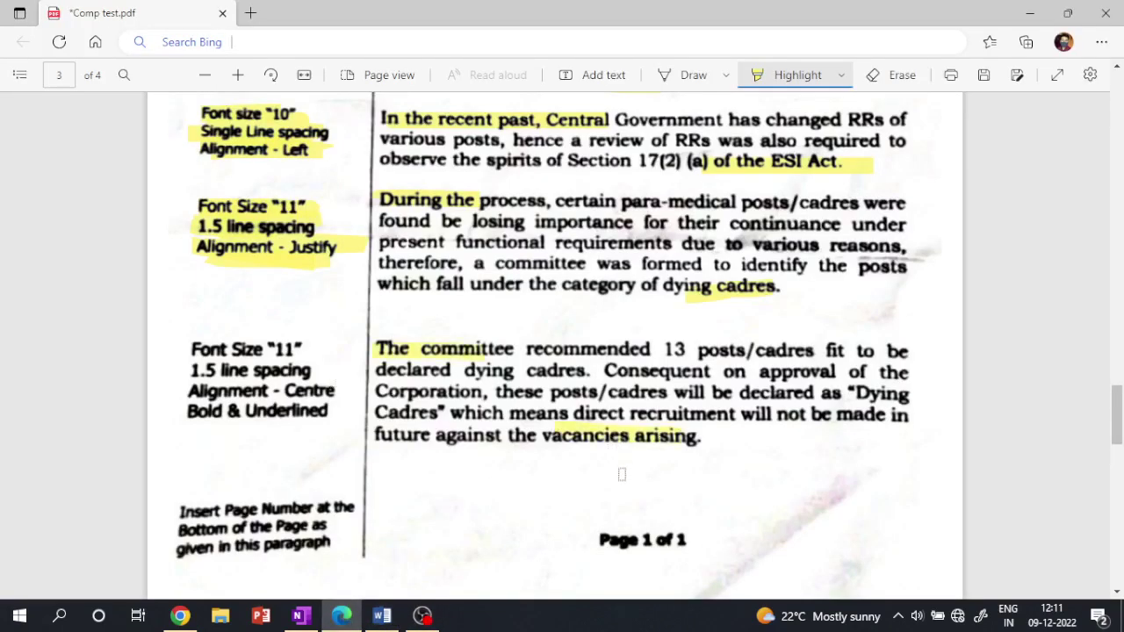
pyautogui.click(382, 615)
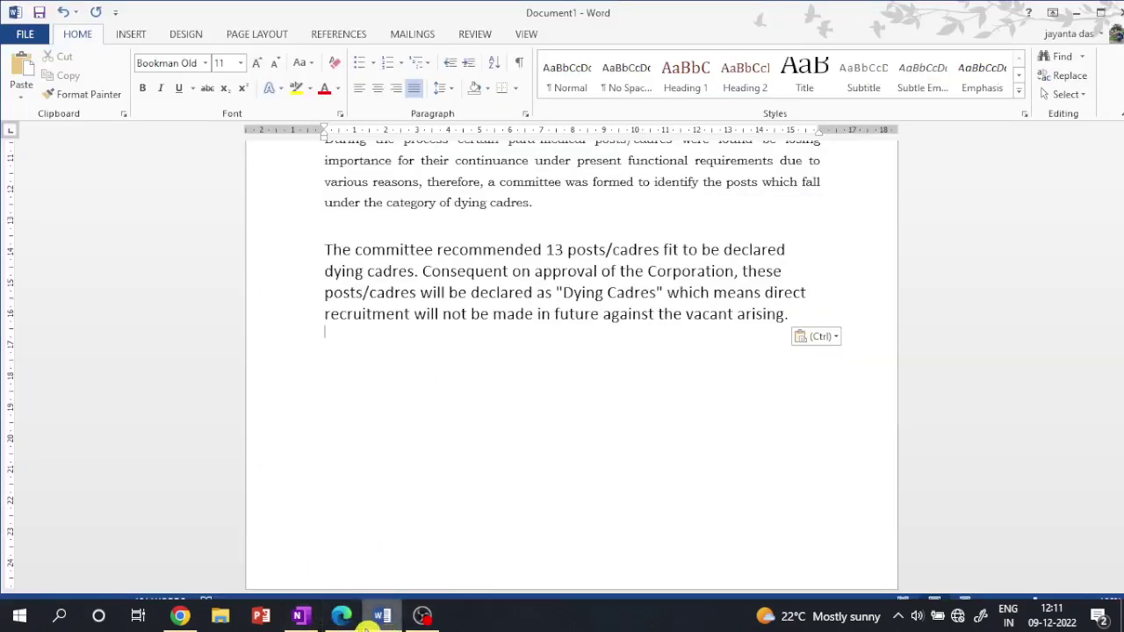
pyautogui.click(341, 616)
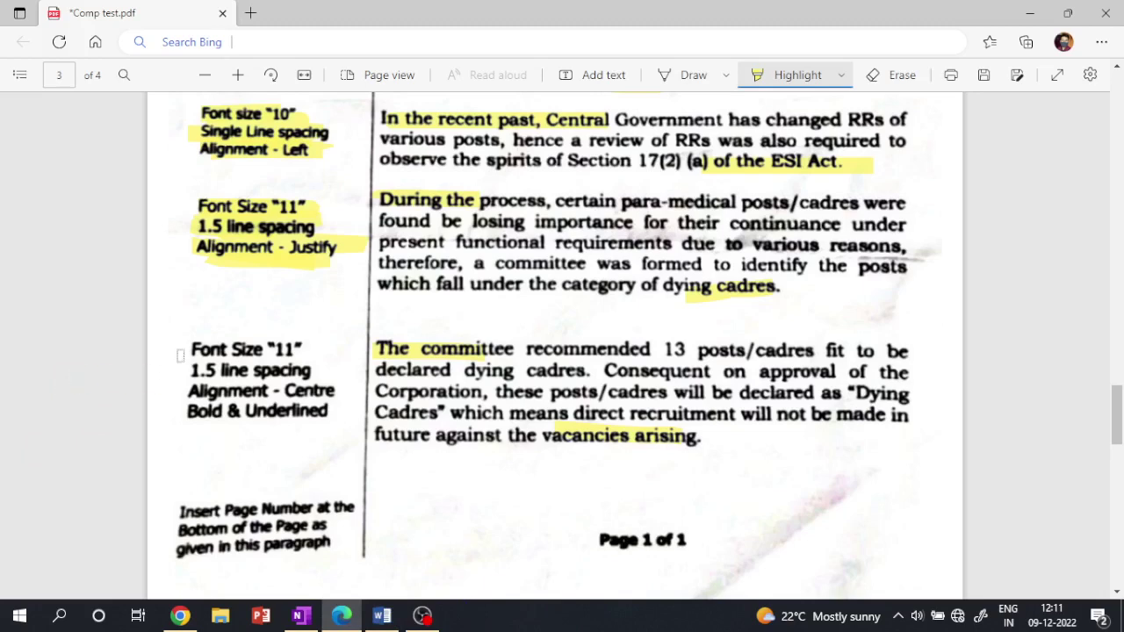
pyautogui.moveTo(183, 354); pyautogui.dragTo(296, 349)
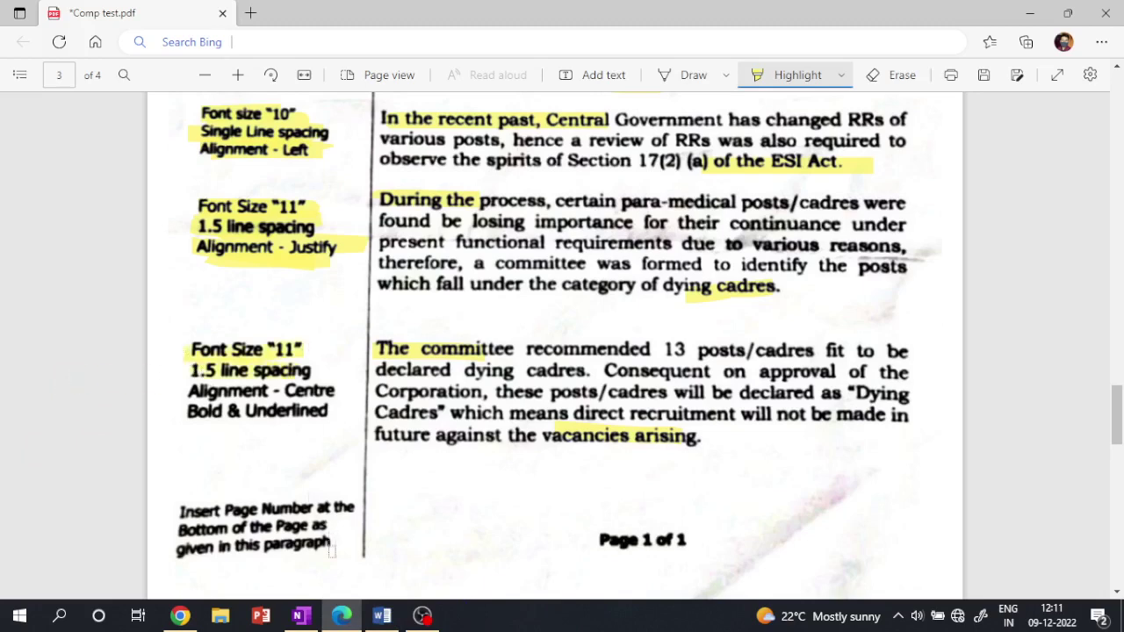
pyautogui.click(381, 616)
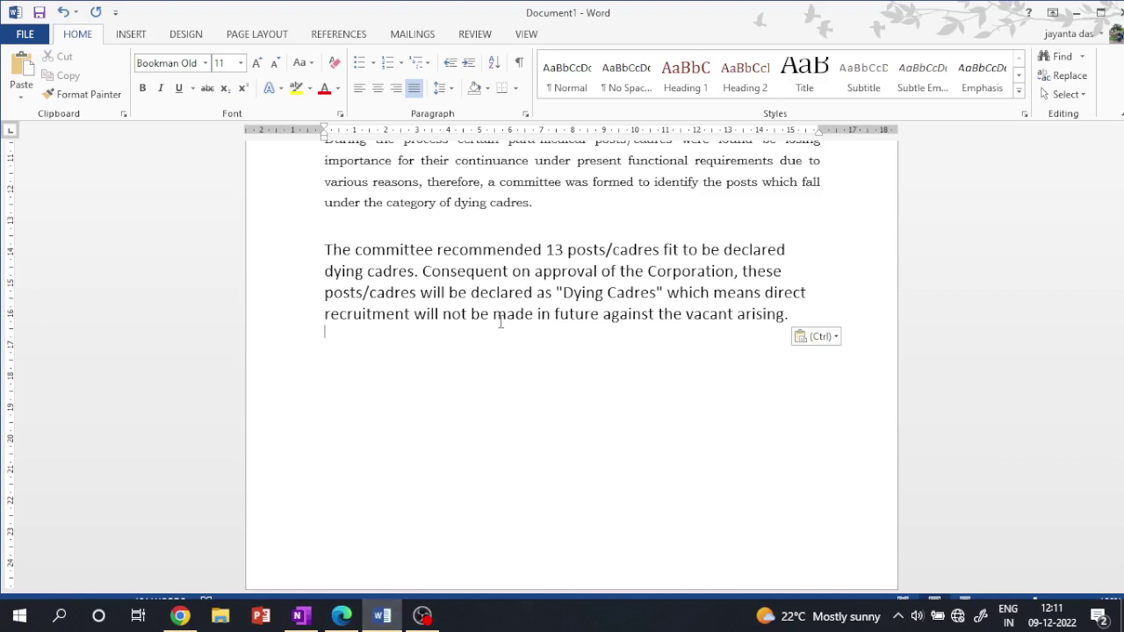
pyautogui.moveTo(793, 314); pyautogui.dragTo(324, 250)
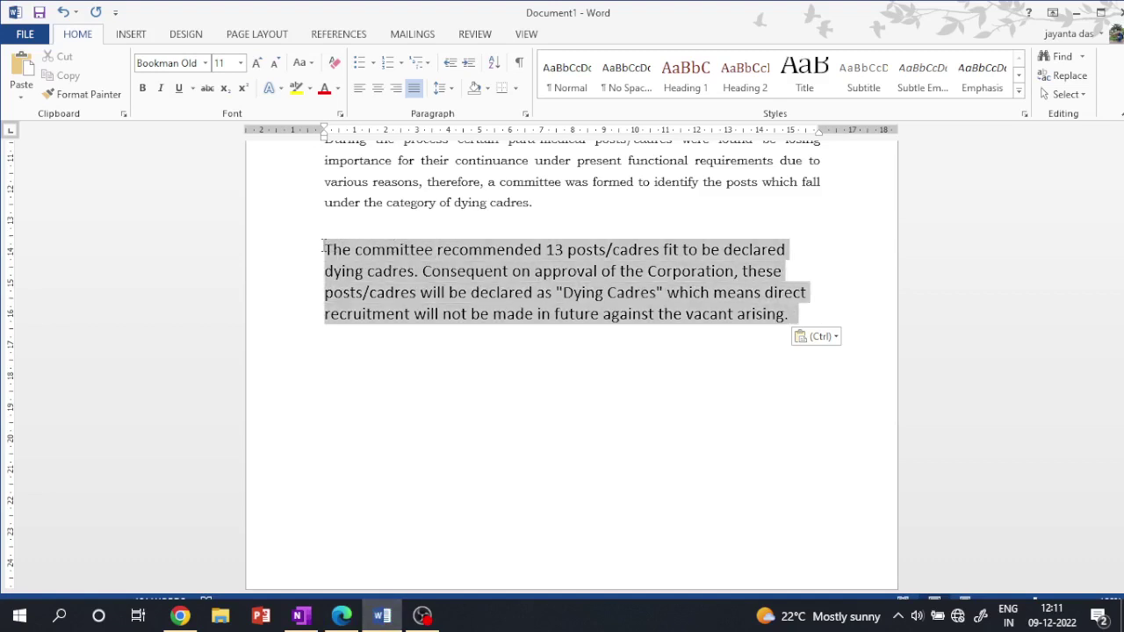
# Set the committee paragraph's font to Bookman Old Style, size 11
pyautogui.click(206, 63)
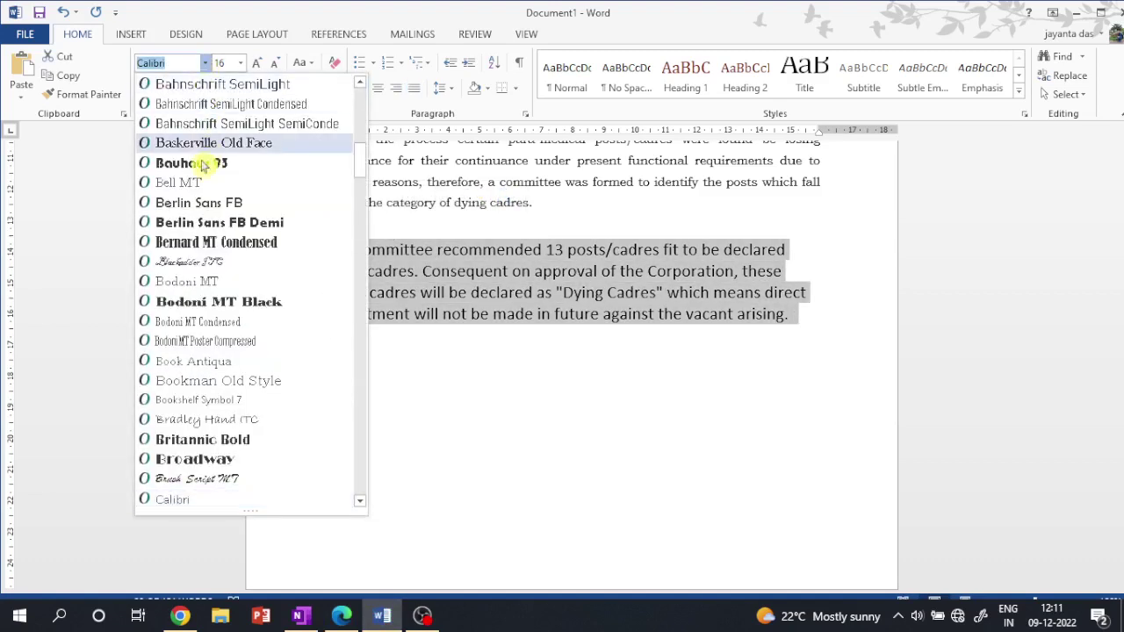
pyautogui.scroll(5, 211, 136)
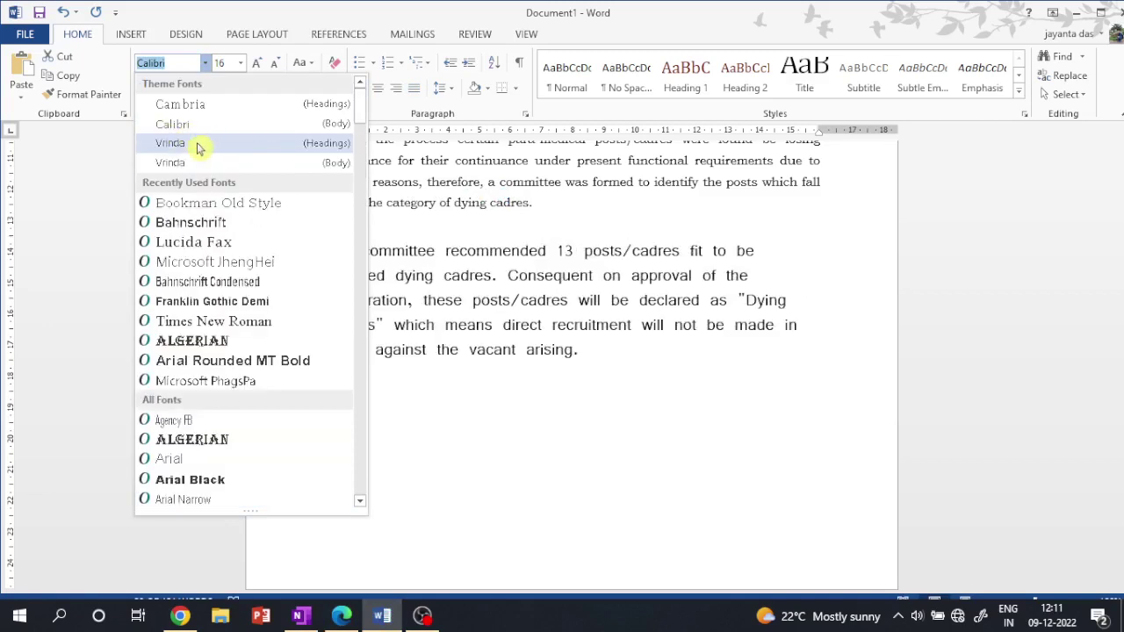
pyautogui.click(219, 202)
pyautogui.click(241, 62)
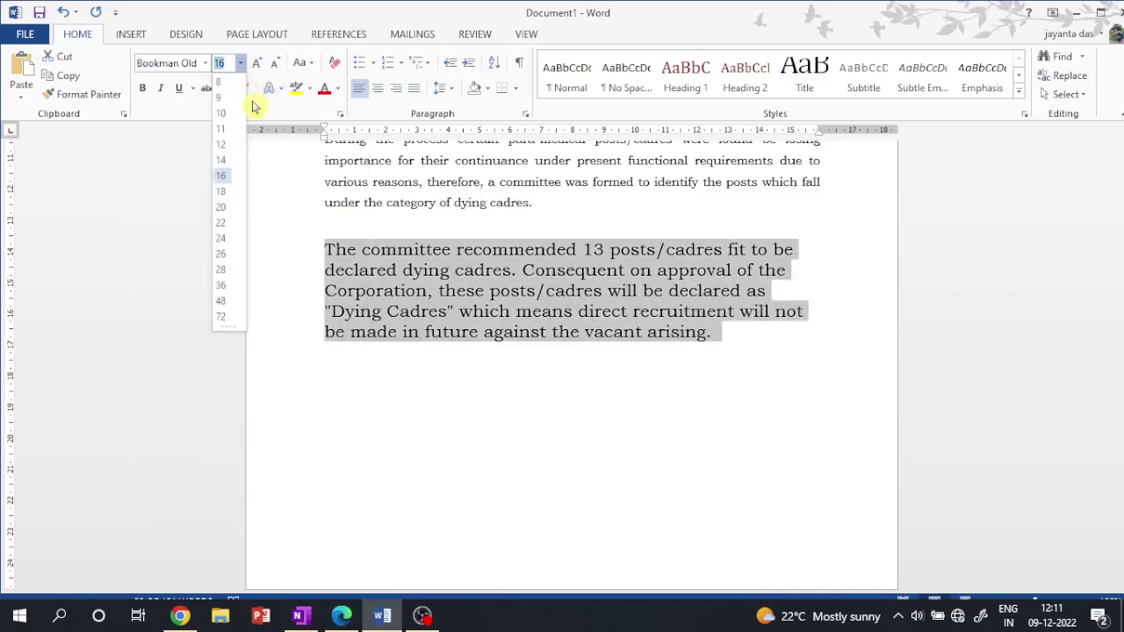
pyautogui.click(253, 136)
pyautogui.hotkey('ctrl', 'z')
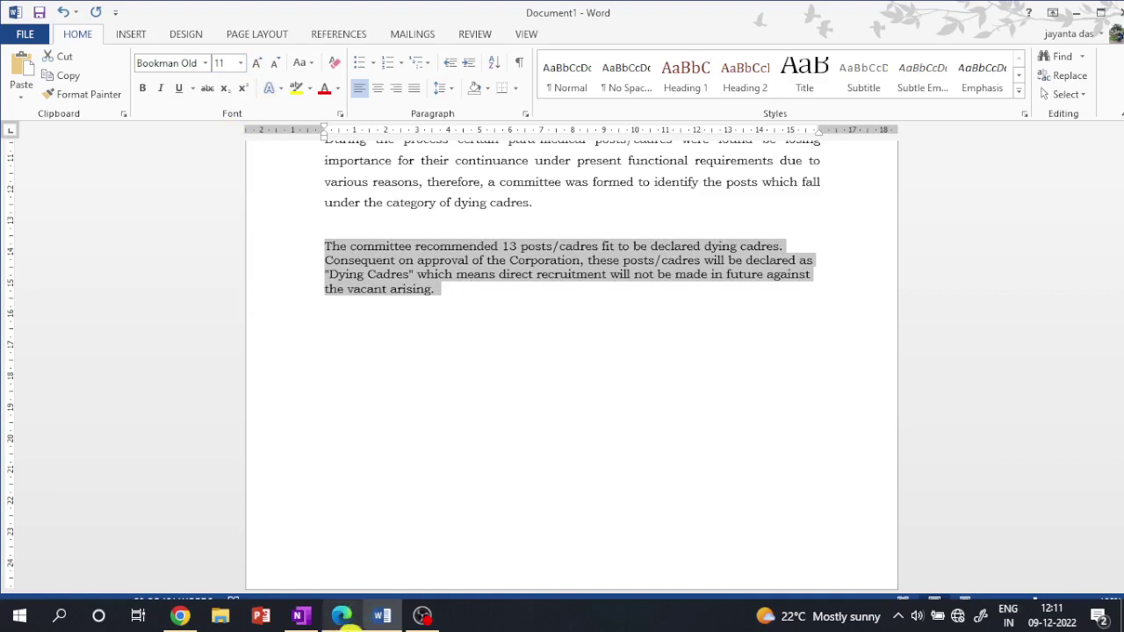
# Highlight the centre-alignment requirement and the committee paragraph in the exam PDF
pyautogui.click(342, 615)
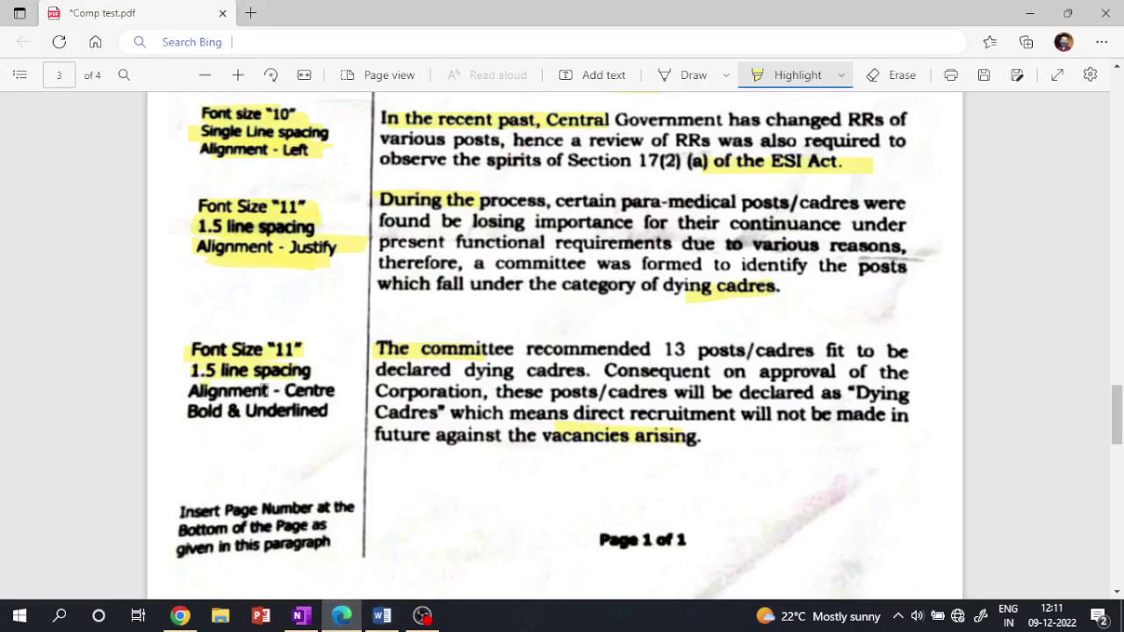
pyautogui.moveTo(265, 391)
pyautogui.mouseDown()
pyautogui.moveTo(347, 390)
pyautogui.moveTo(160, 385)
pyautogui.mouseUp()
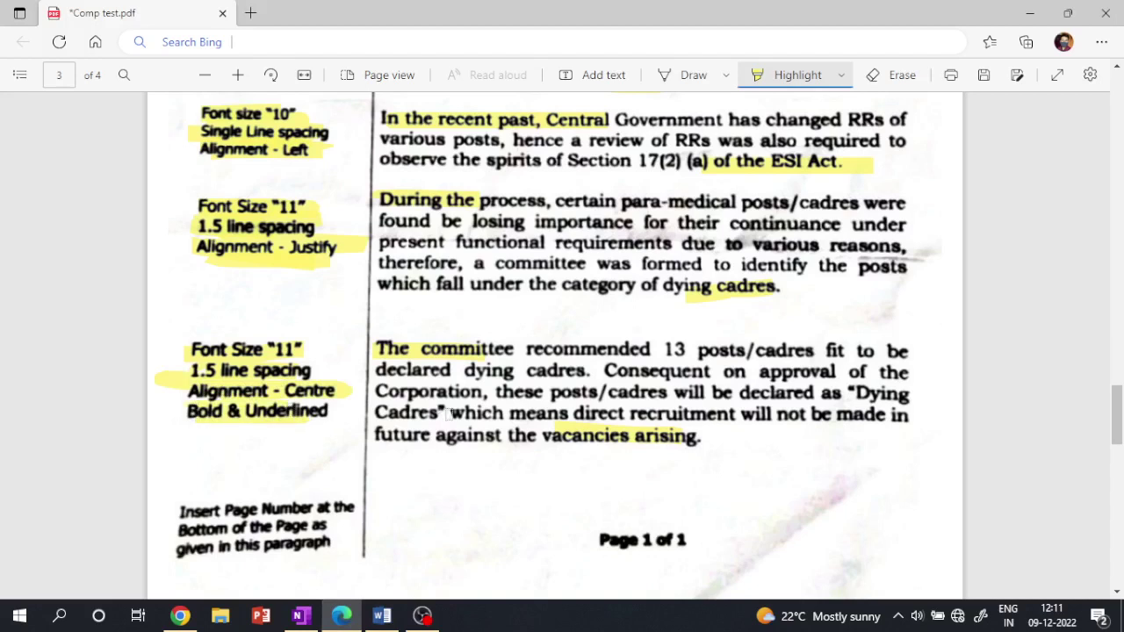
pyautogui.moveTo(384, 367)
pyautogui.mouseDown()
pyautogui.moveTo(504, 388)
pyautogui.moveTo(647, 444)
pyautogui.mouseUp()
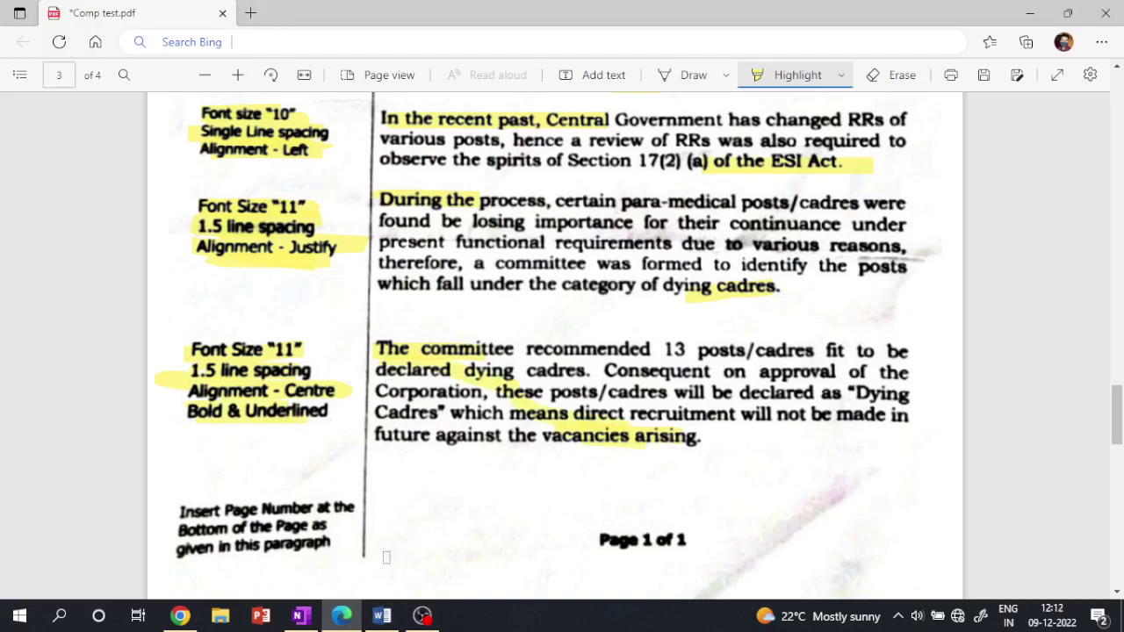
pyautogui.click(381, 616)
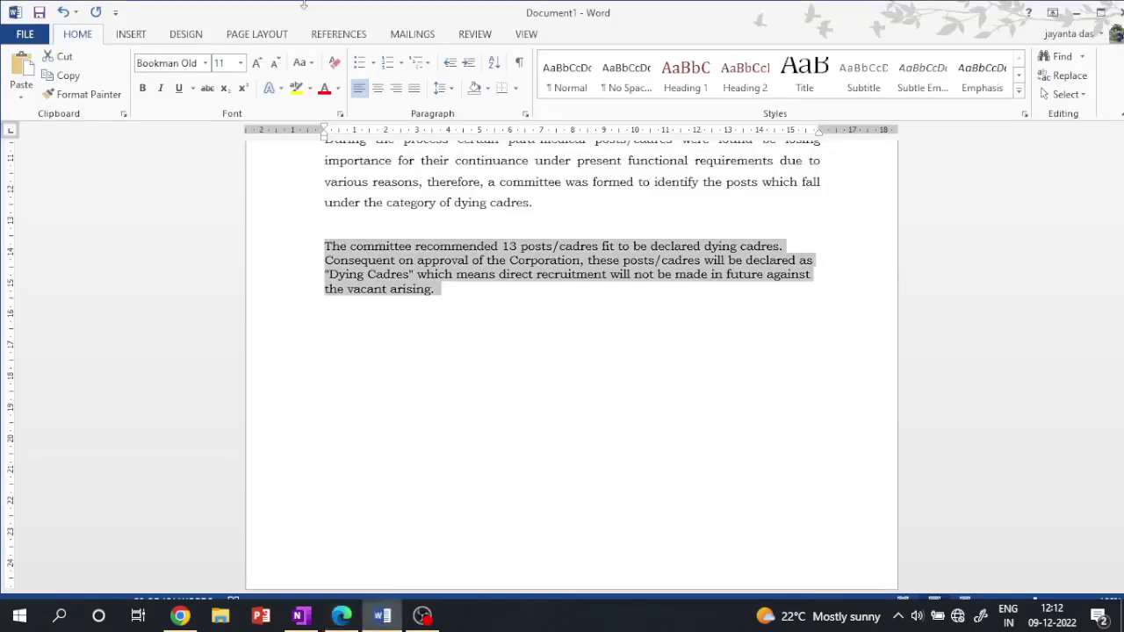
# Make the committee paragraph centred, bold and underlined
pyautogui.click(378, 92)
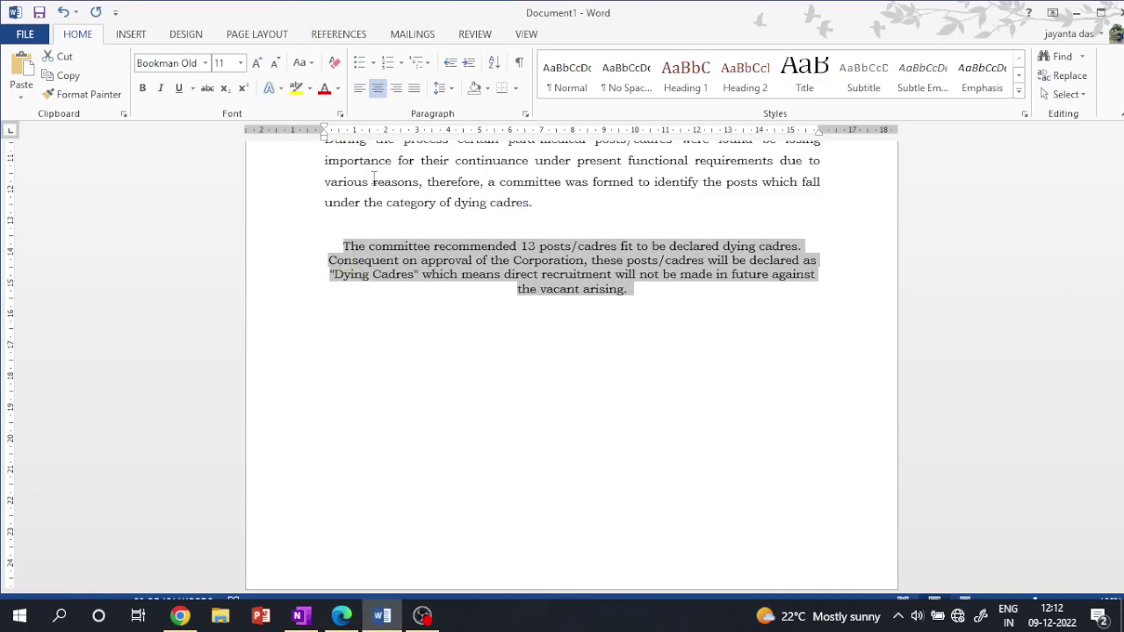
pyautogui.click(143, 88)
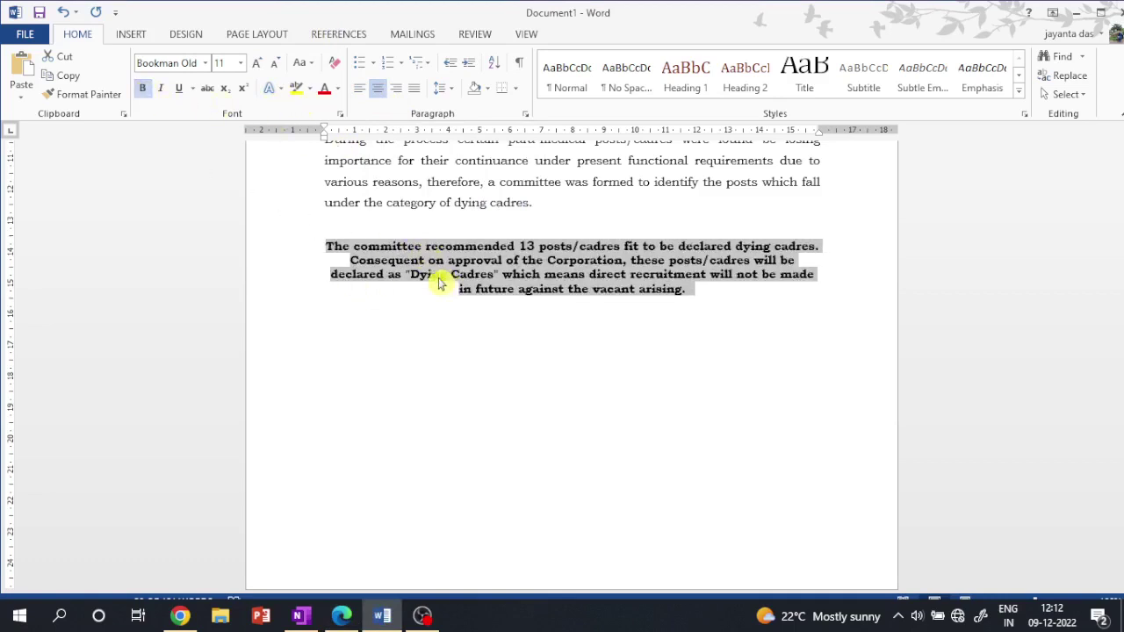
pyautogui.click(178, 91)
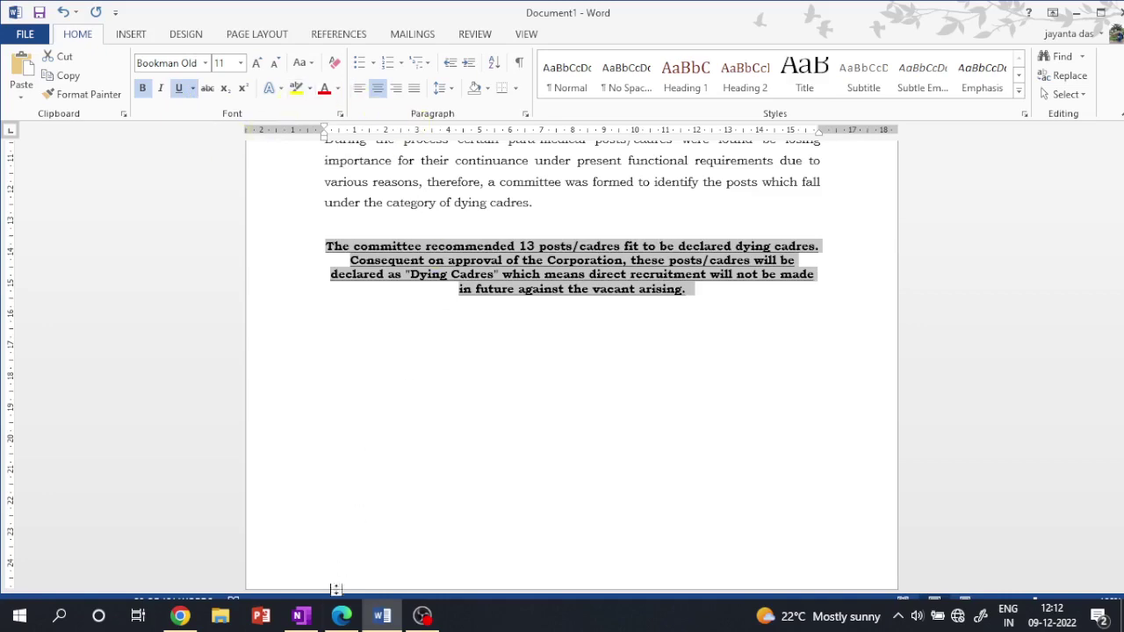
# Apply 1.5 line spacing to the committee paragraph, checking the requirements in the PDF
pyautogui.click(341, 616)
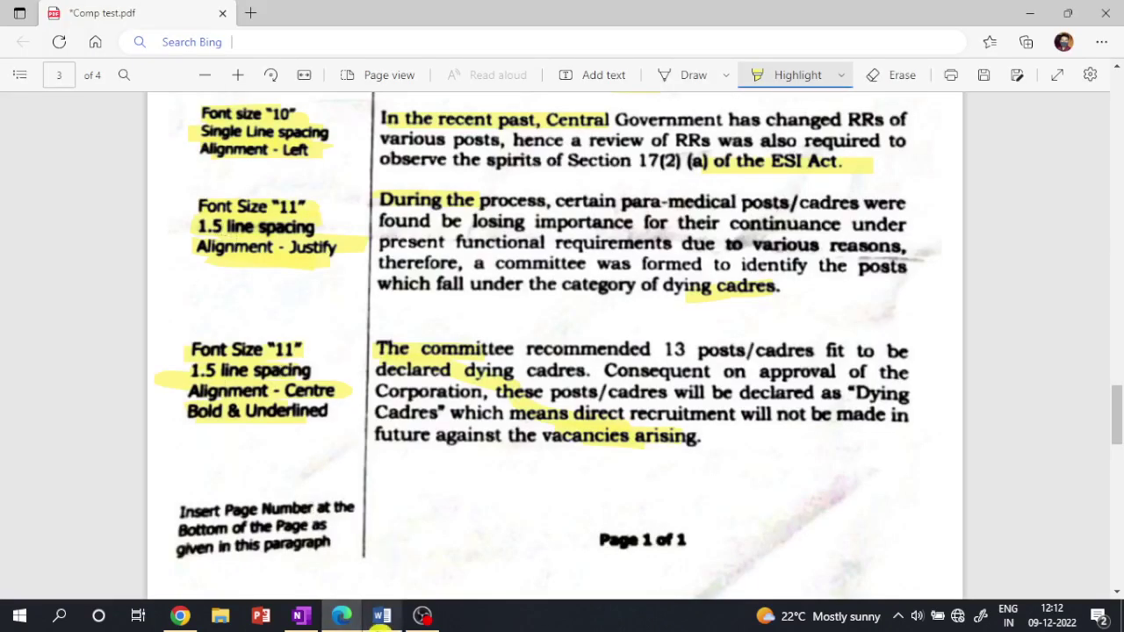
pyautogui.click(381, 616)
pyautogui.click(445, 88)
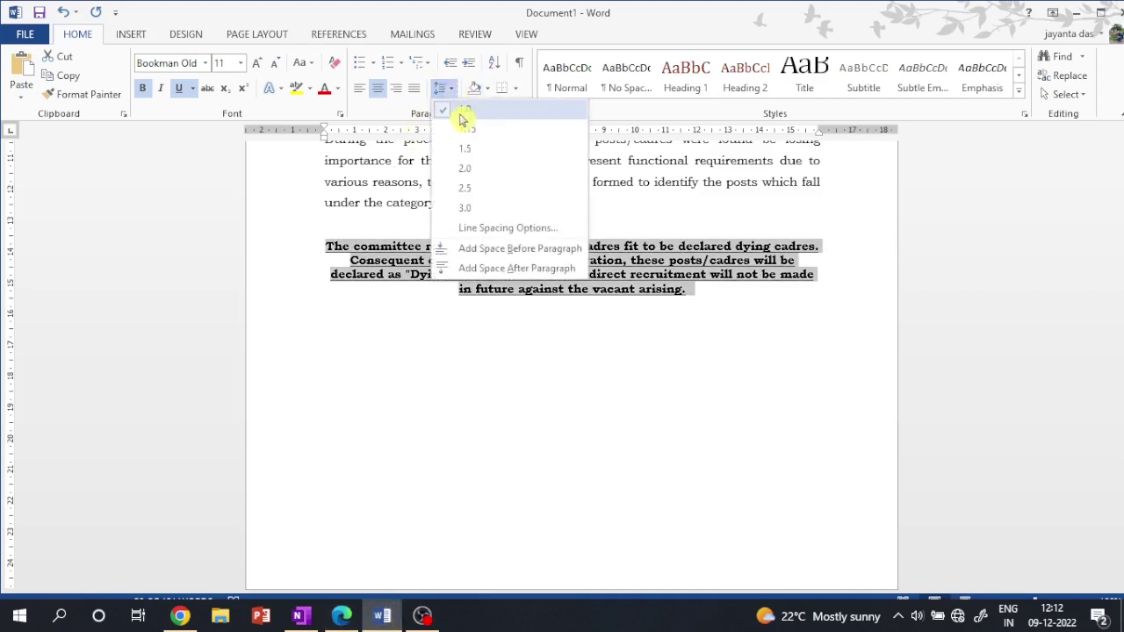
pyautogui.click(466, 149)
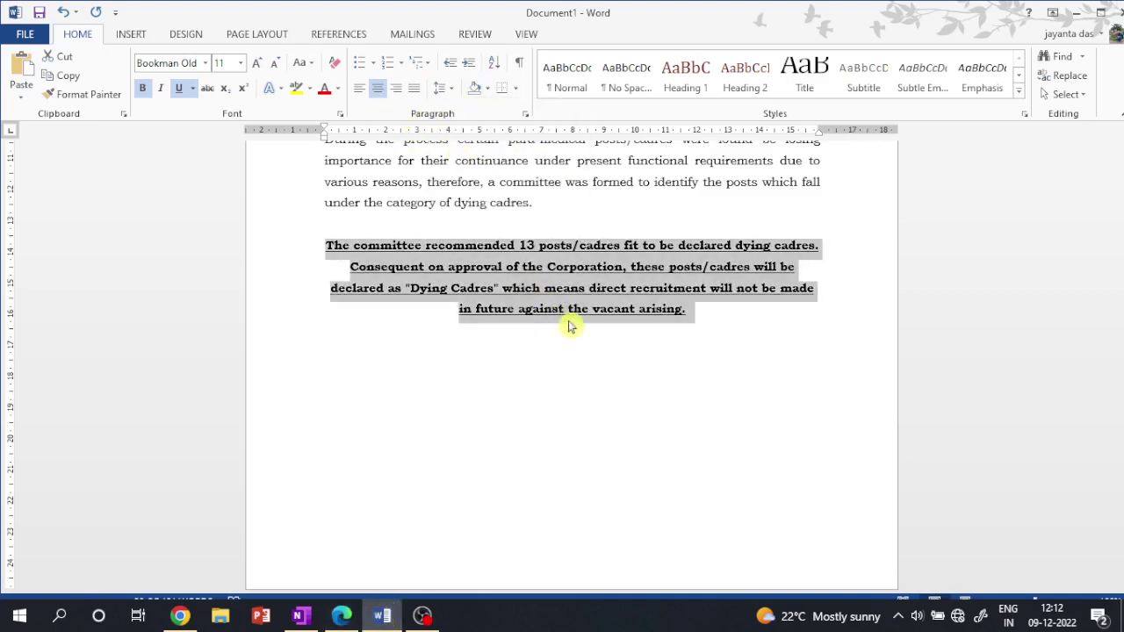
pyautogui.click(342, 616)
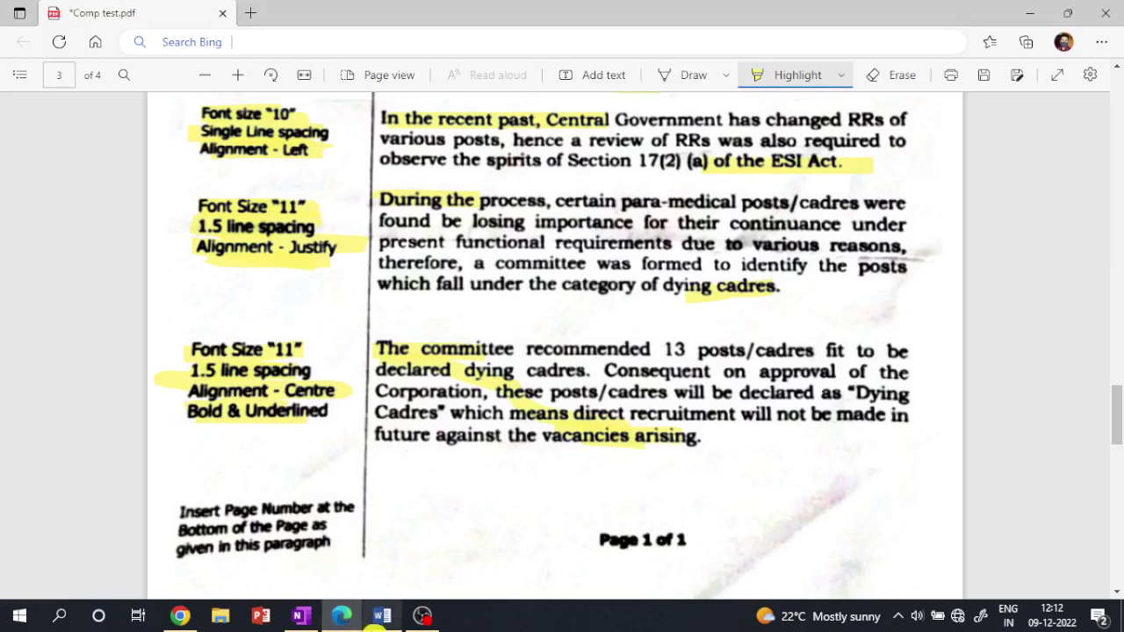
pyautogui.click(381, 616)
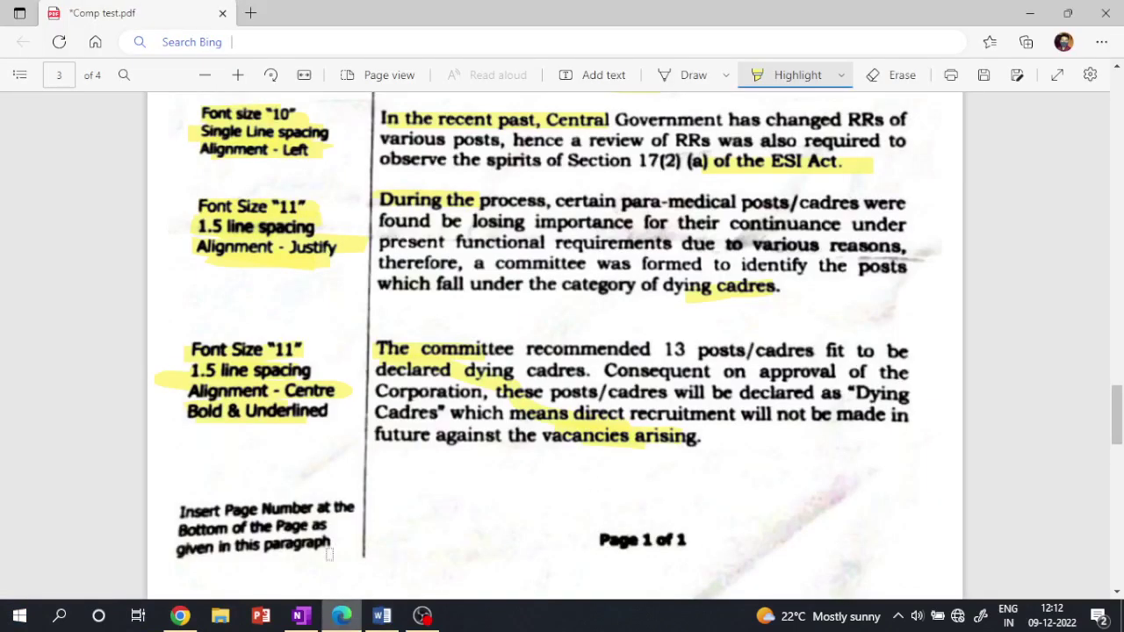
# Highlight the 'Insert Page Number' note and the 'Page 1 of 1' footer sample in yellow
pyautogui.click(341, 615)
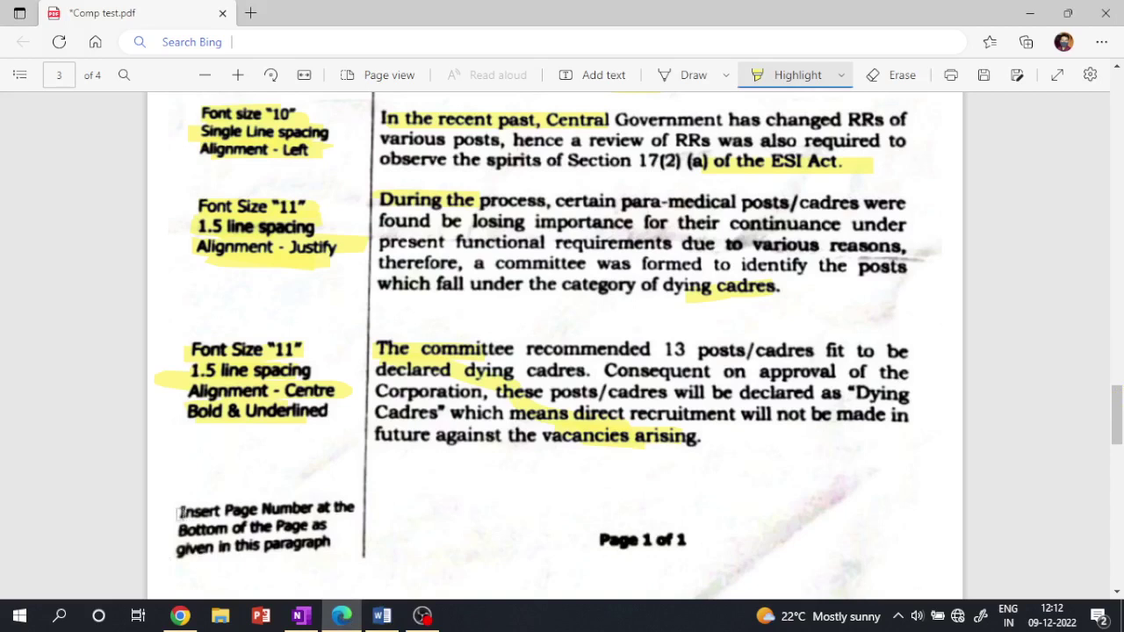
pyautogui.moveTo(179, 512); pyautogui.dragTo(353, 516)
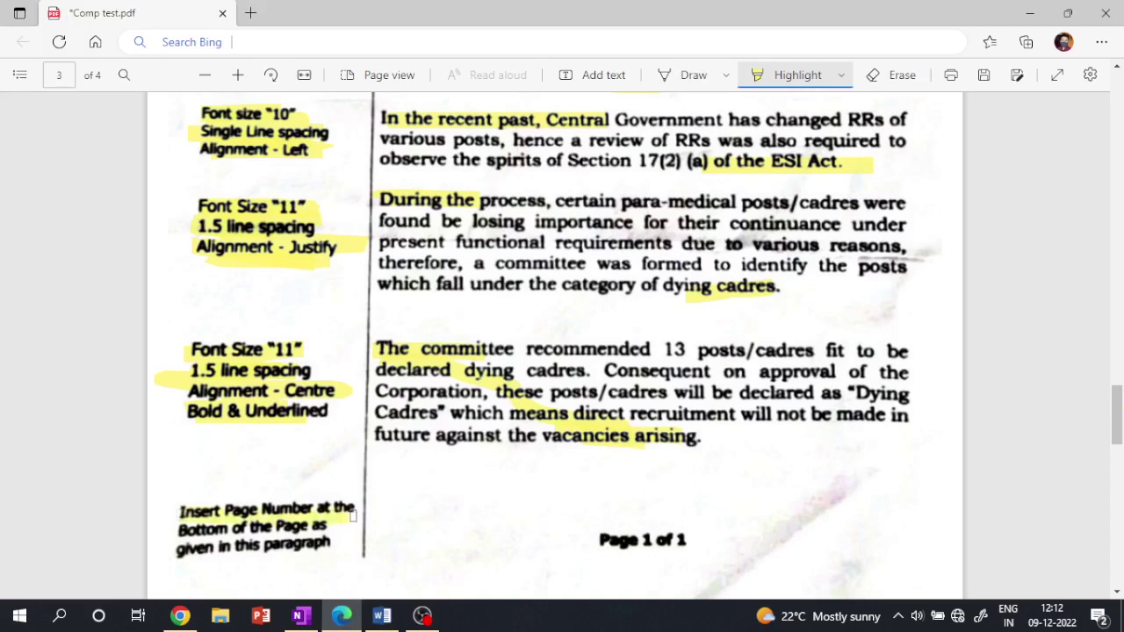
pyautogui.moveTo(169, 543); pyautogui.dragTo(302, 540)
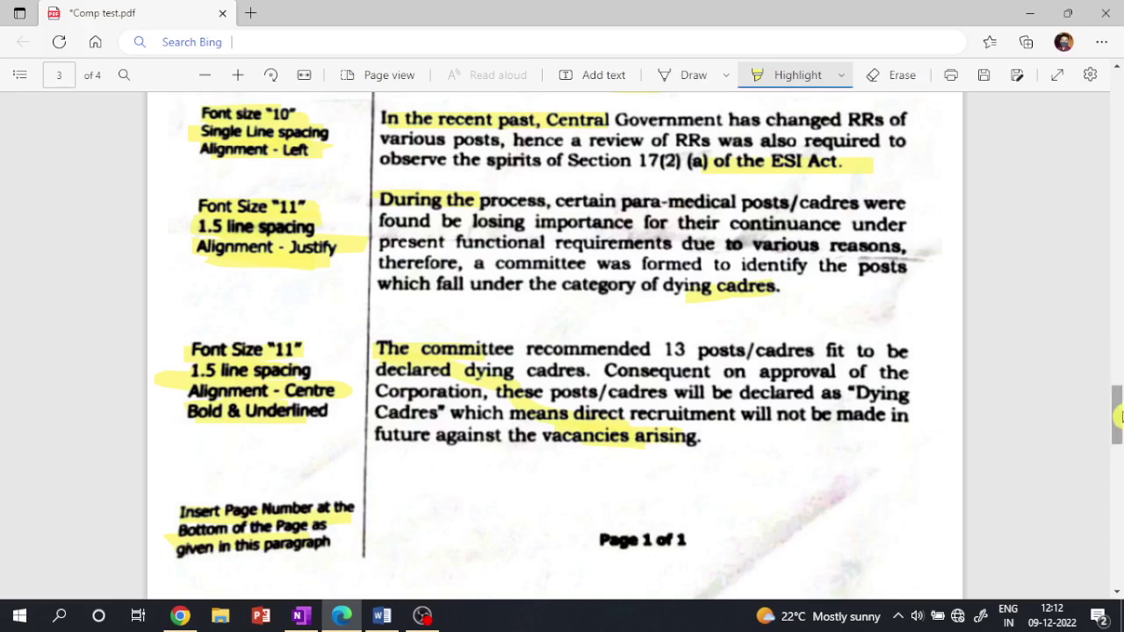
pyautogui.scroll(-3, 1118, 412)
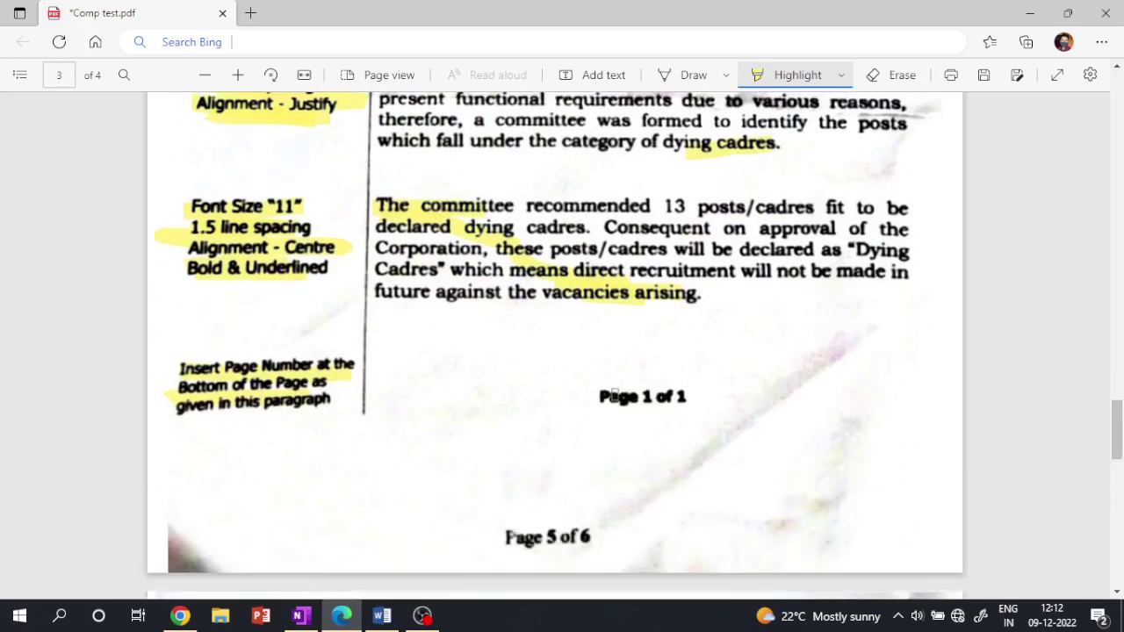
pyautogui.moveTo(615, 397); pyautogui.dragTo(736, 397)
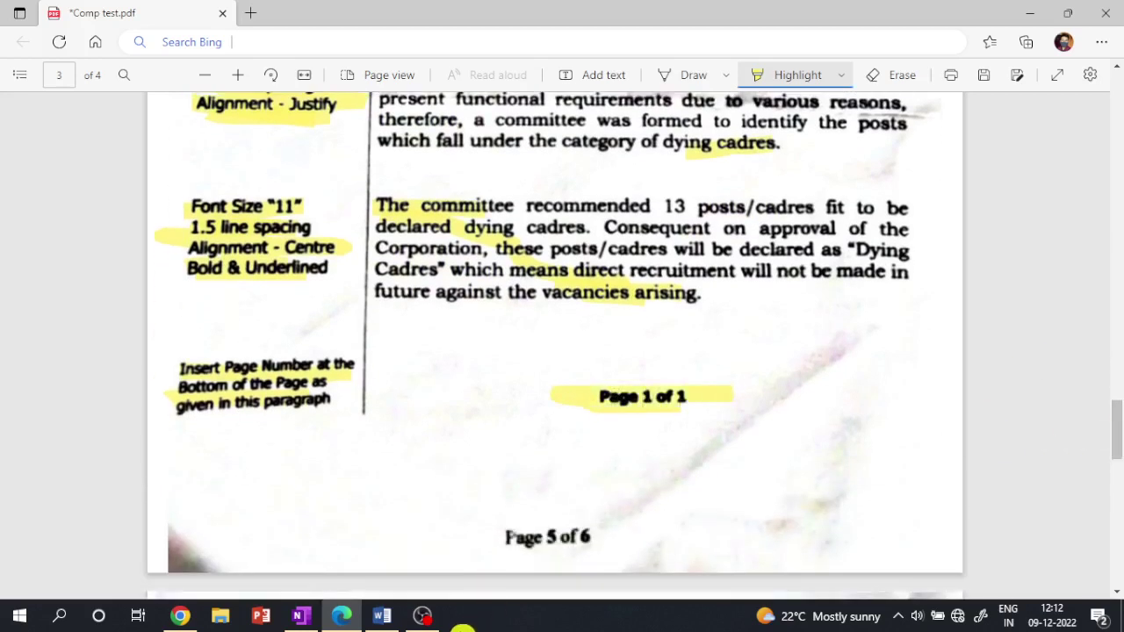
pyautogui.click(382, 615)
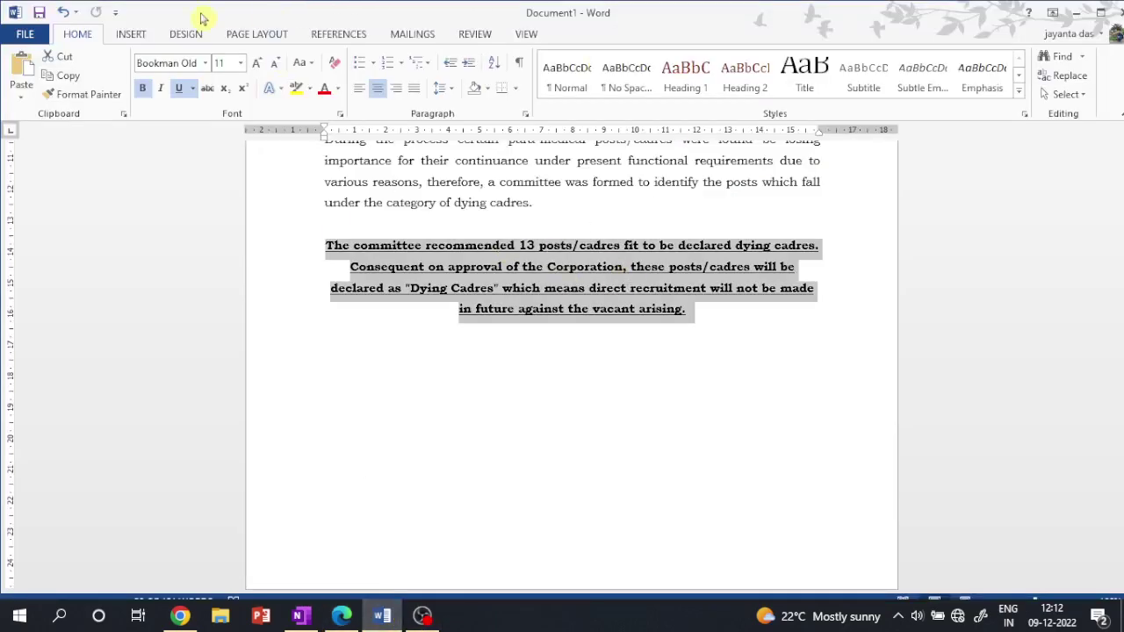
# Dismiss the Page Number options and place the insertion point below the committee paragraph
pyautogui.click(138, 35)
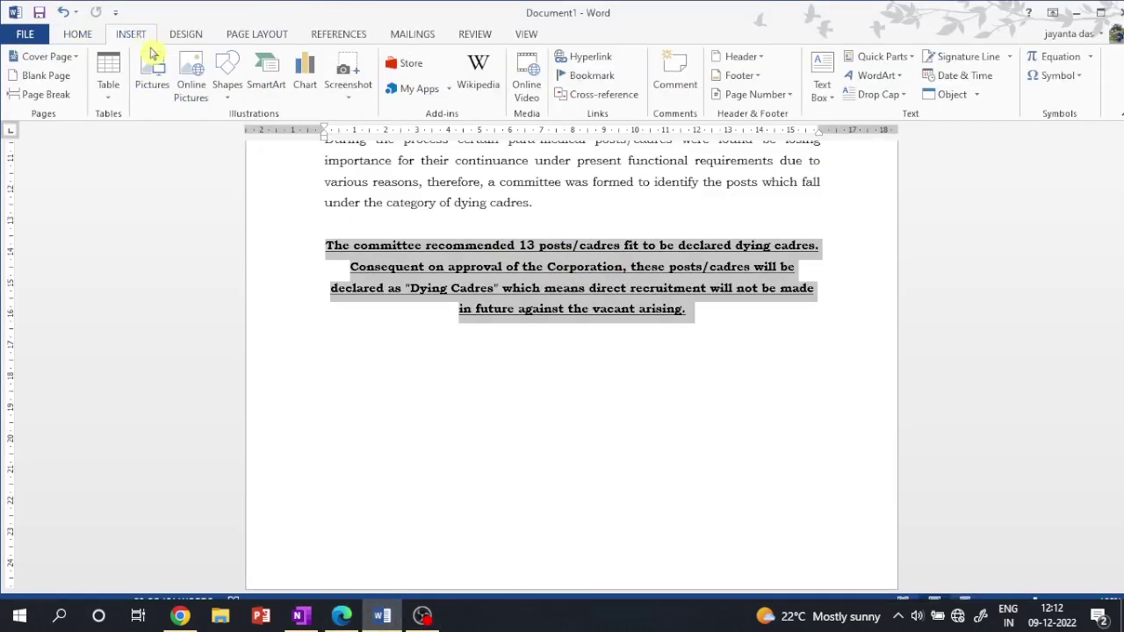
pyautogui.click(751, 95)
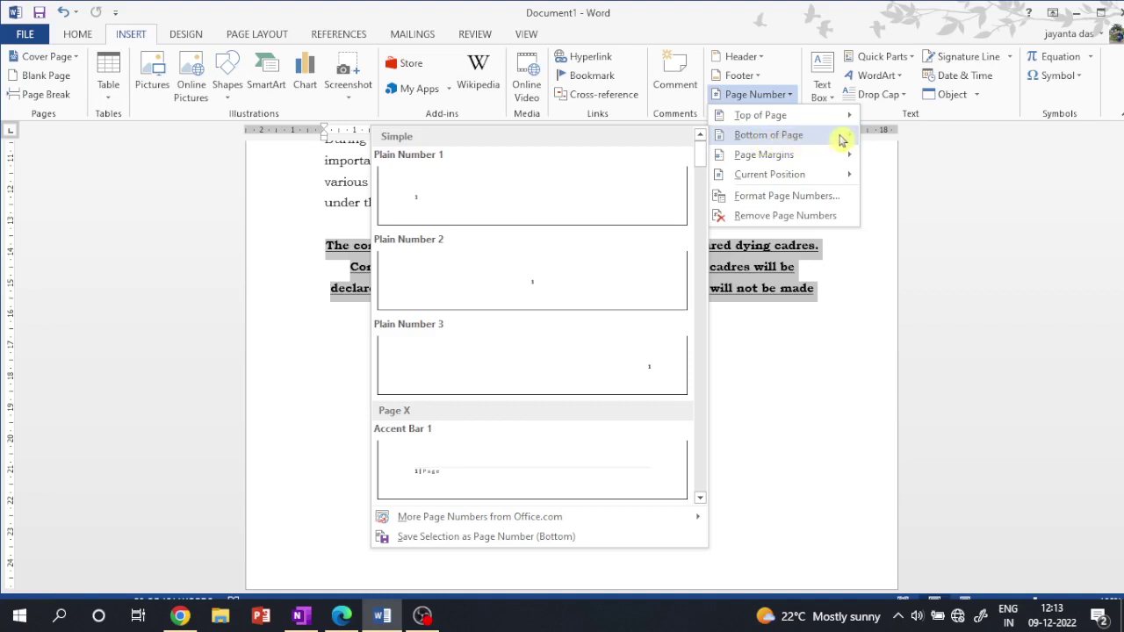
pyautogui.press('Escape')
pyautogui.press('Escape')
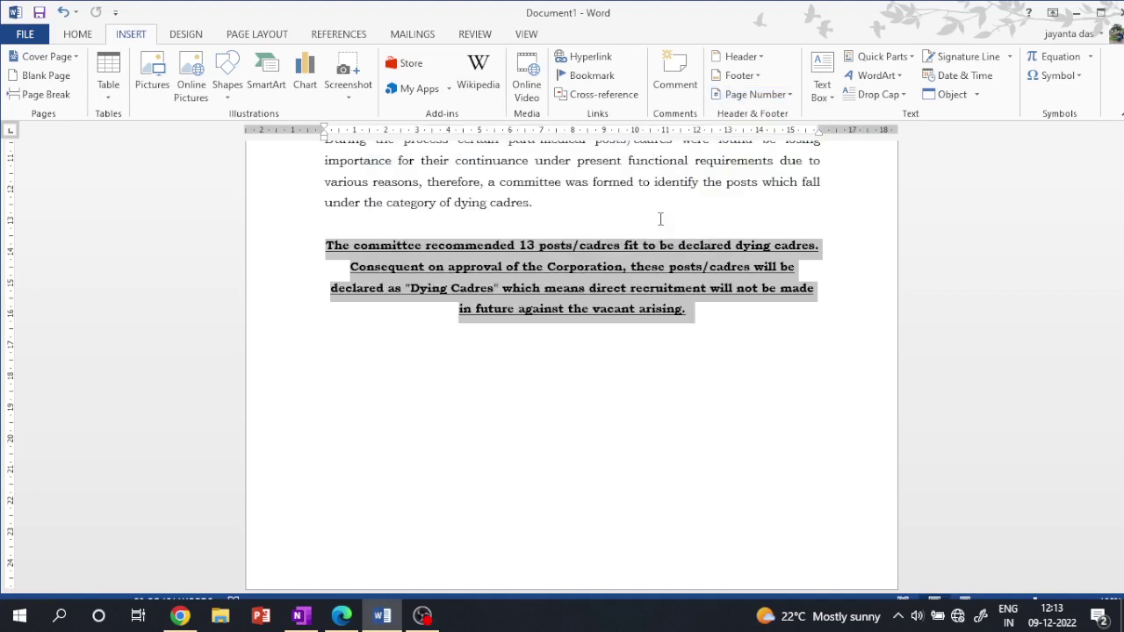
pyautogui.click(519, 454)
pyautogui.scroll(-1, 519, 454)
pyautogui.hotkey('alt', 's')
pyautogui.click(518, 470)
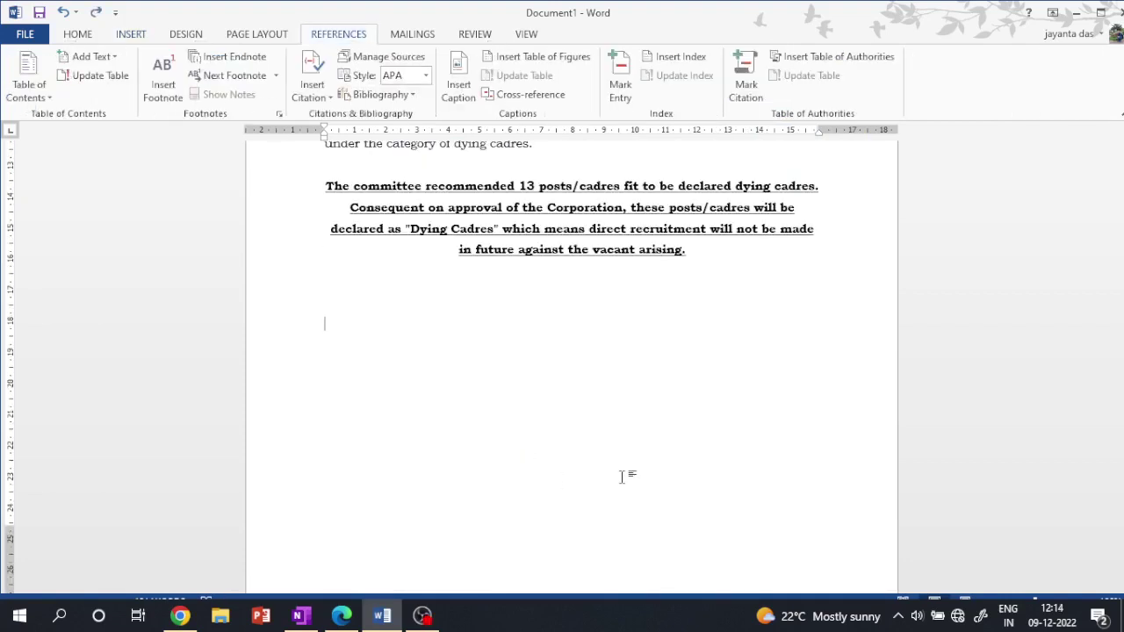
# After checking the PDF, show the Page Number > Bottom of Page style gallery
pyautogui.click(347, 619)
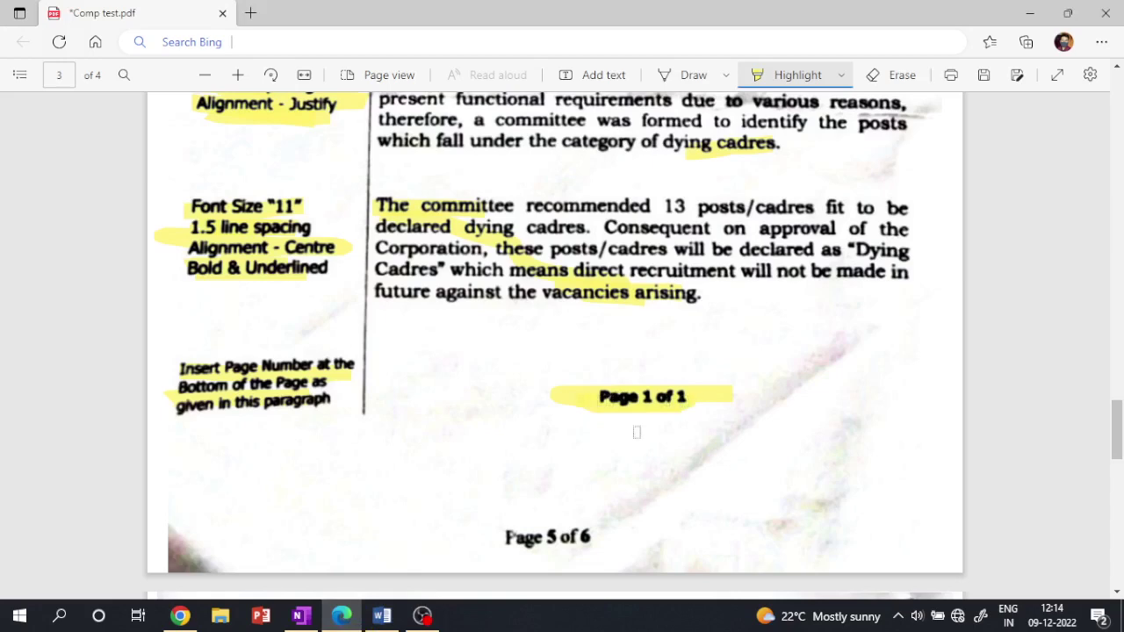
pyautogui.click(380, 620)
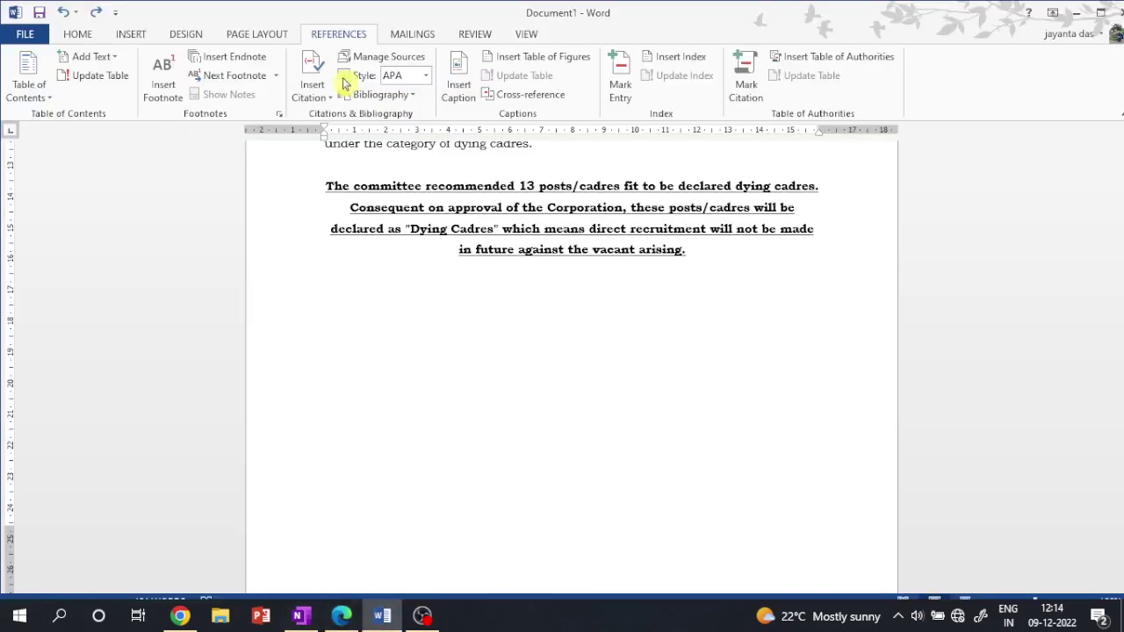
pyautogui.click(79, 34)
pyautogui.click(130, 34)
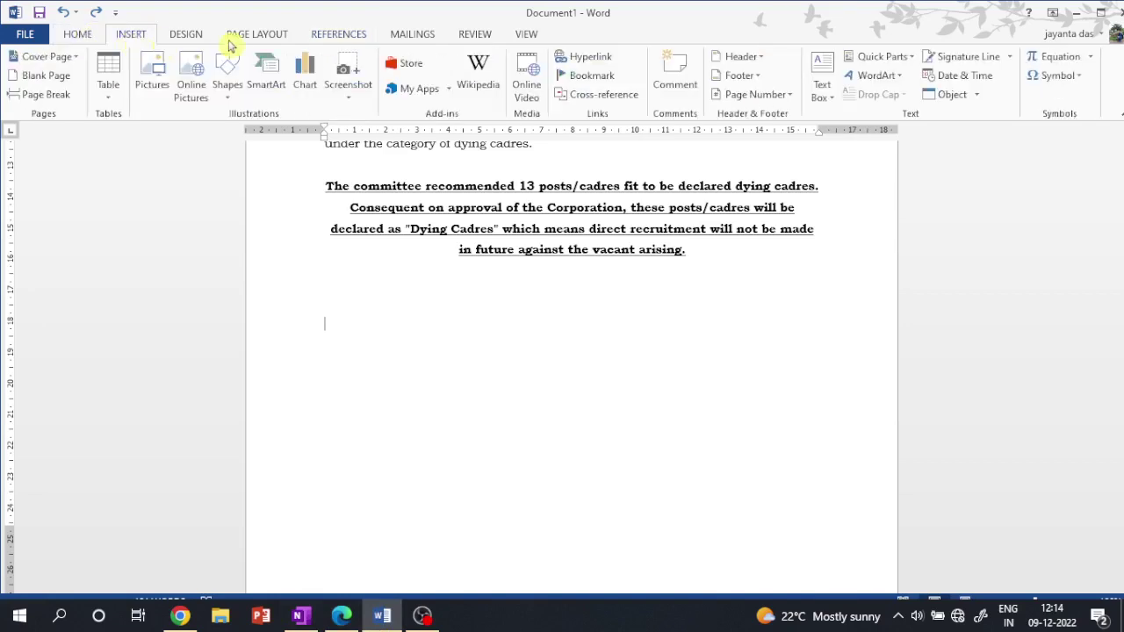
pyautogui.click(742, 97)
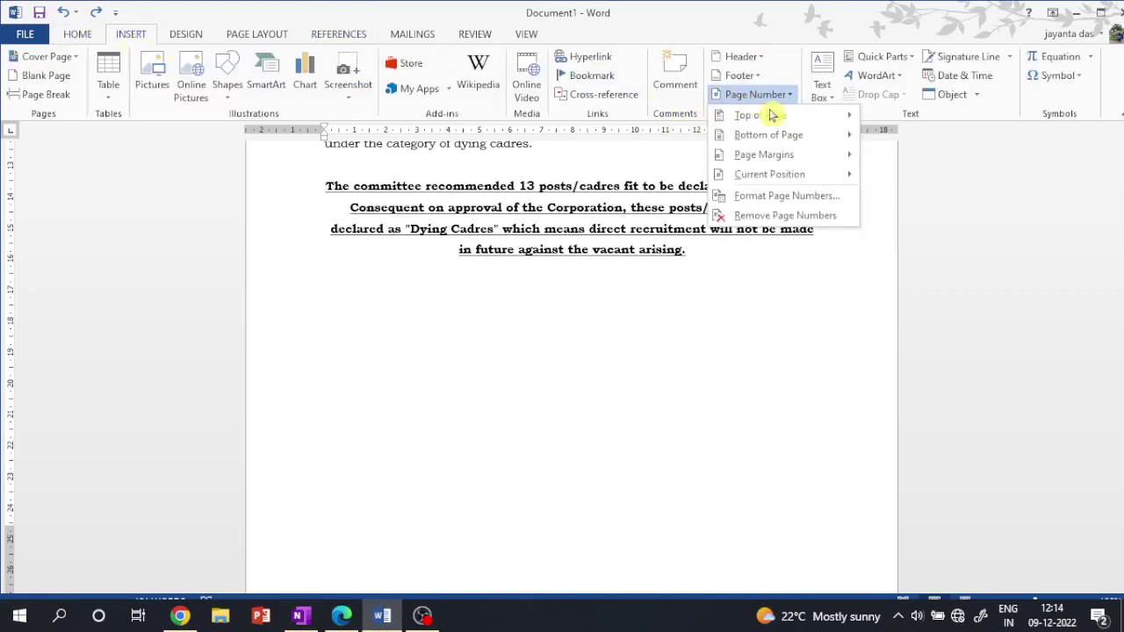
pyautogui.moveTo(753, 145)
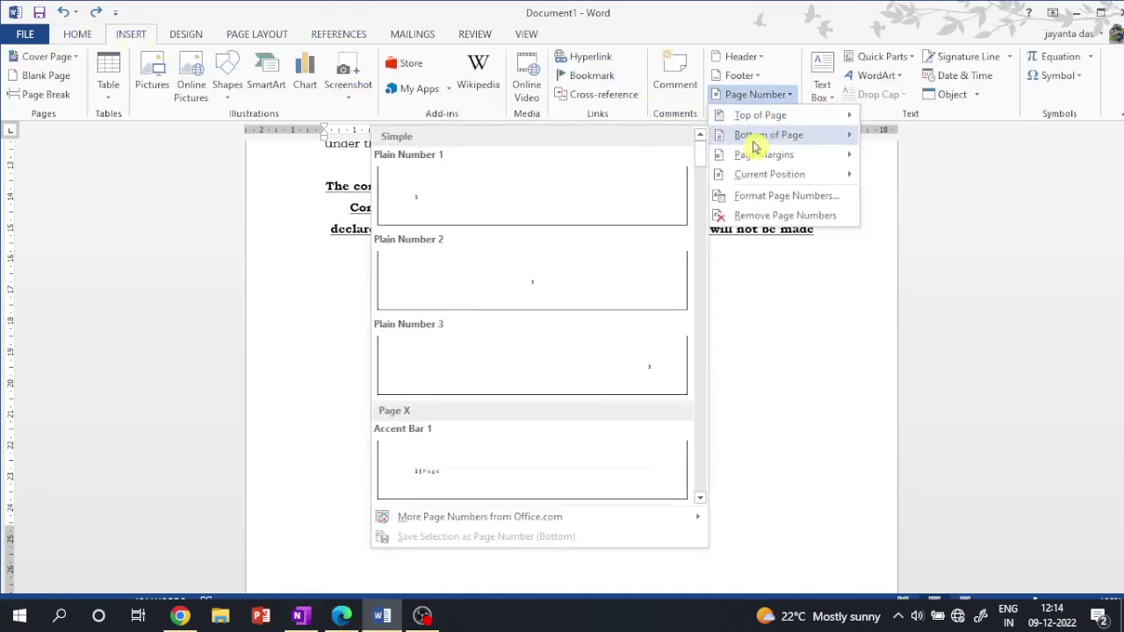
# Insert a centred plain page number at the bottom of the page
pyautogui.click(536, 272)
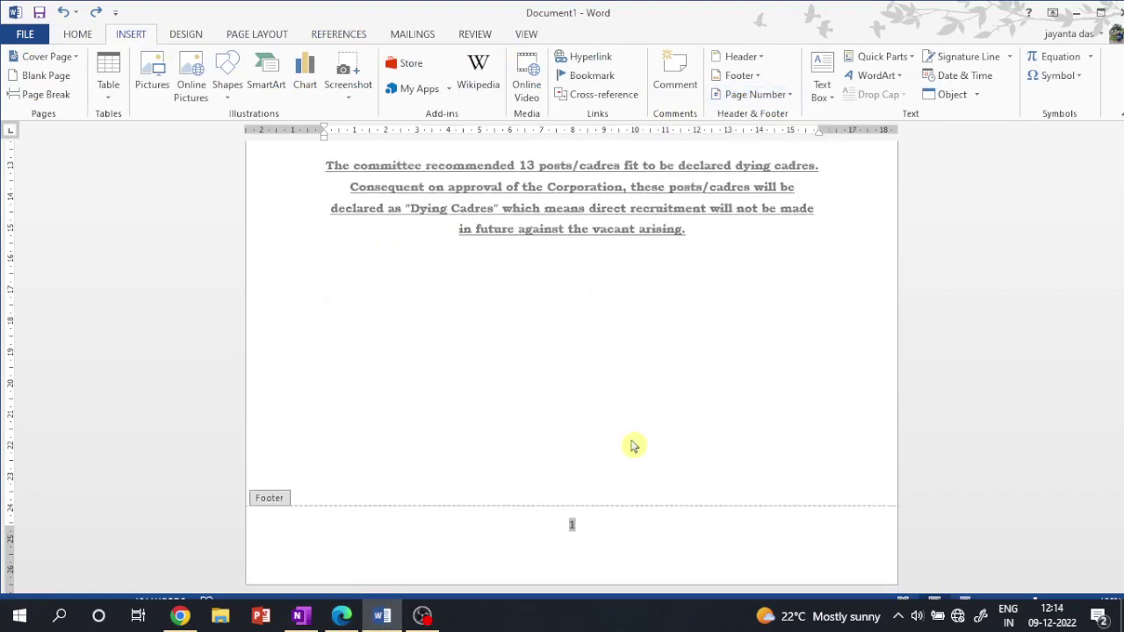
pyautogui.doubleClick(572, 520)
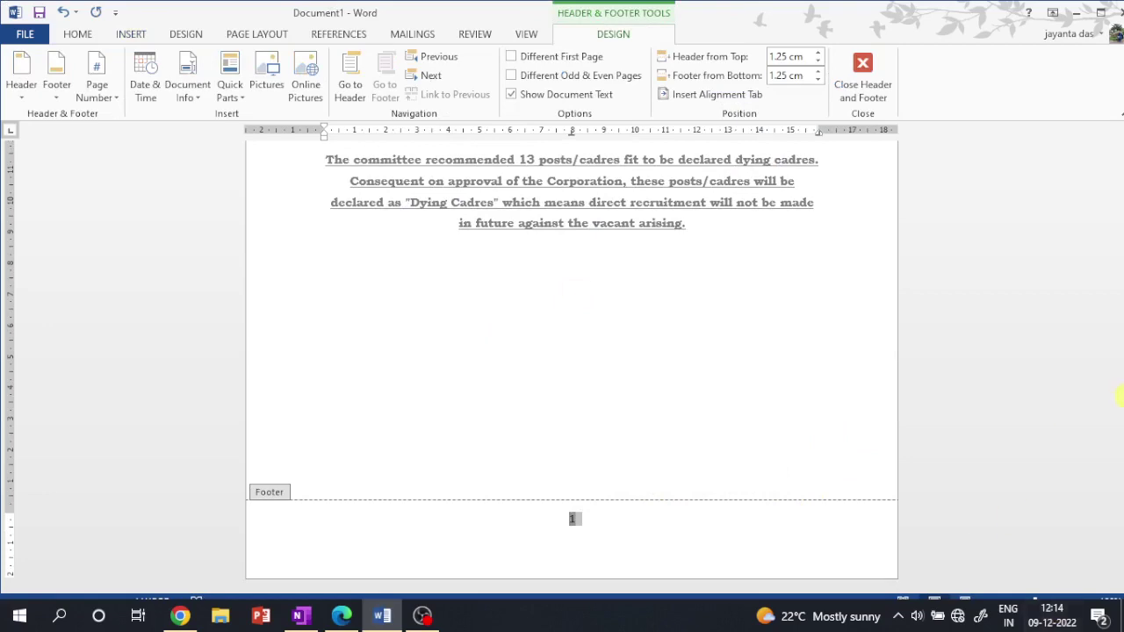
pyautogui.click(862, 74)
pyautogui.scroll(5, 728, 410)
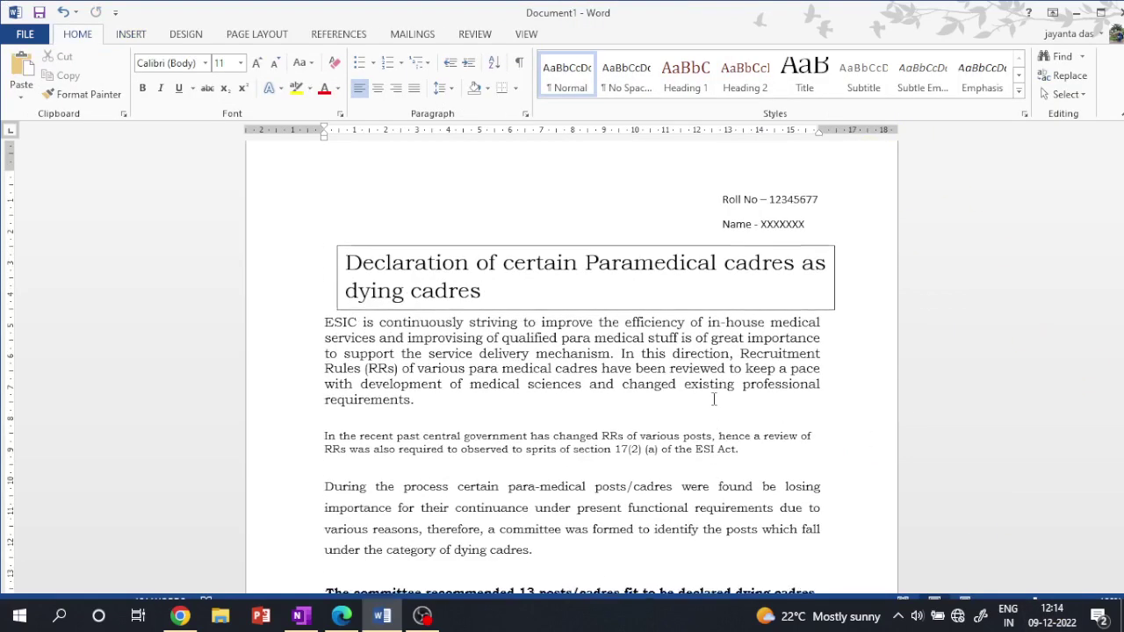
# Replace it with the centred 'Page 1 of 1' Bold Numbers 2 footer style
pyautogui.click(131, 33)
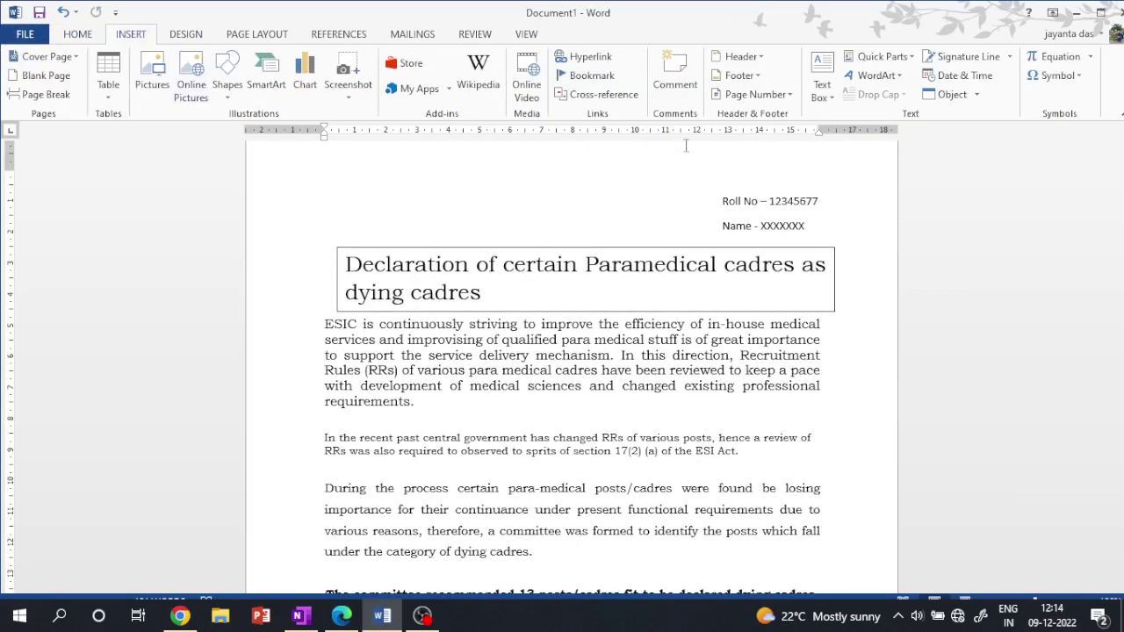
pyautogui.click(751, 95)
pyautogui.moveTo(764, 136)
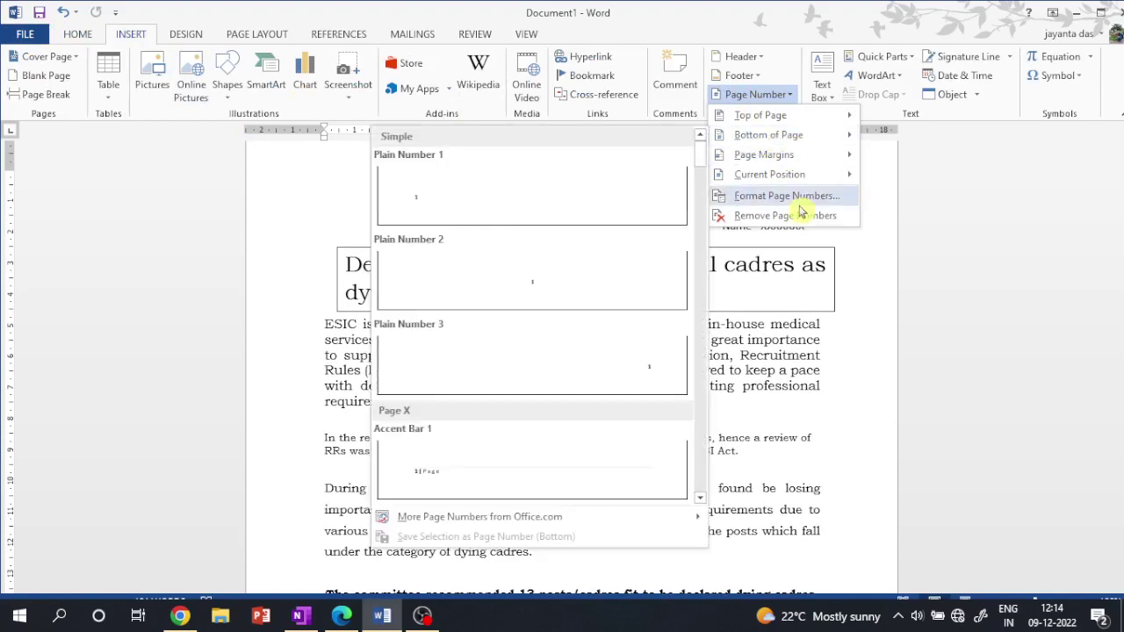
pyautogui.scroll(-3, 707, 154)
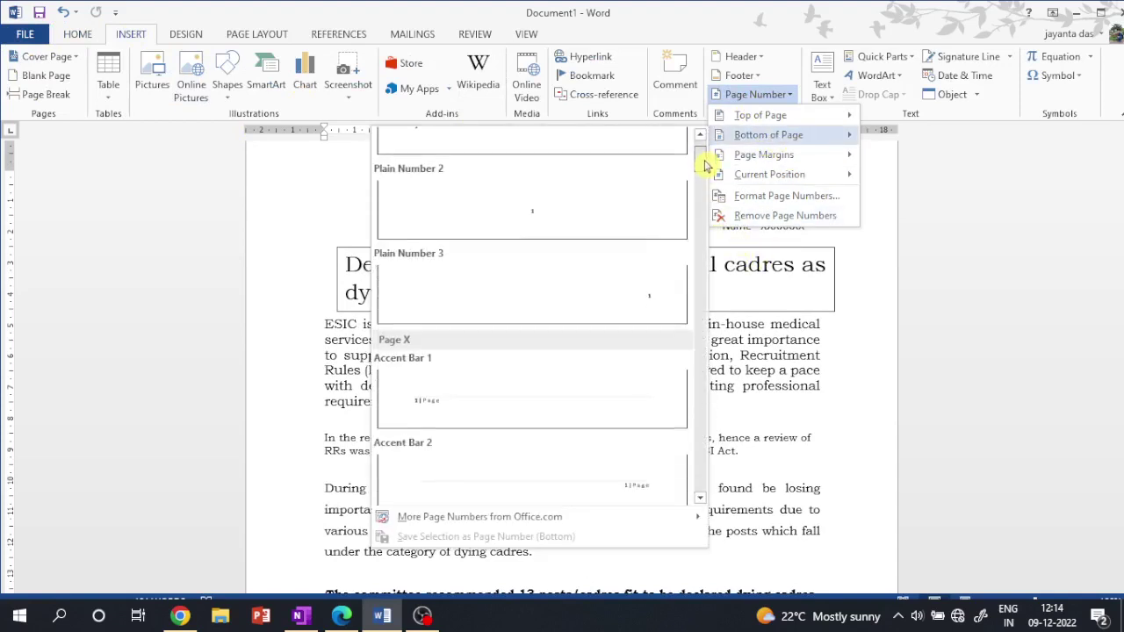
pyautogui.moveTo(706, 168); pyautogui.dragTo(693, 211)
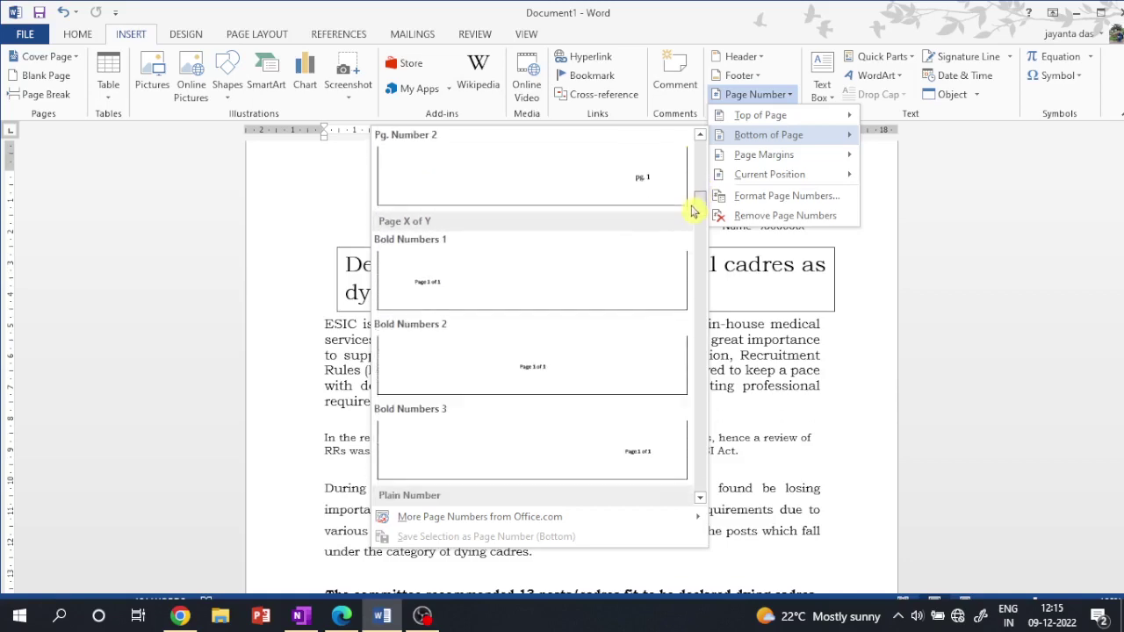
pyautogui.click(534, 372)
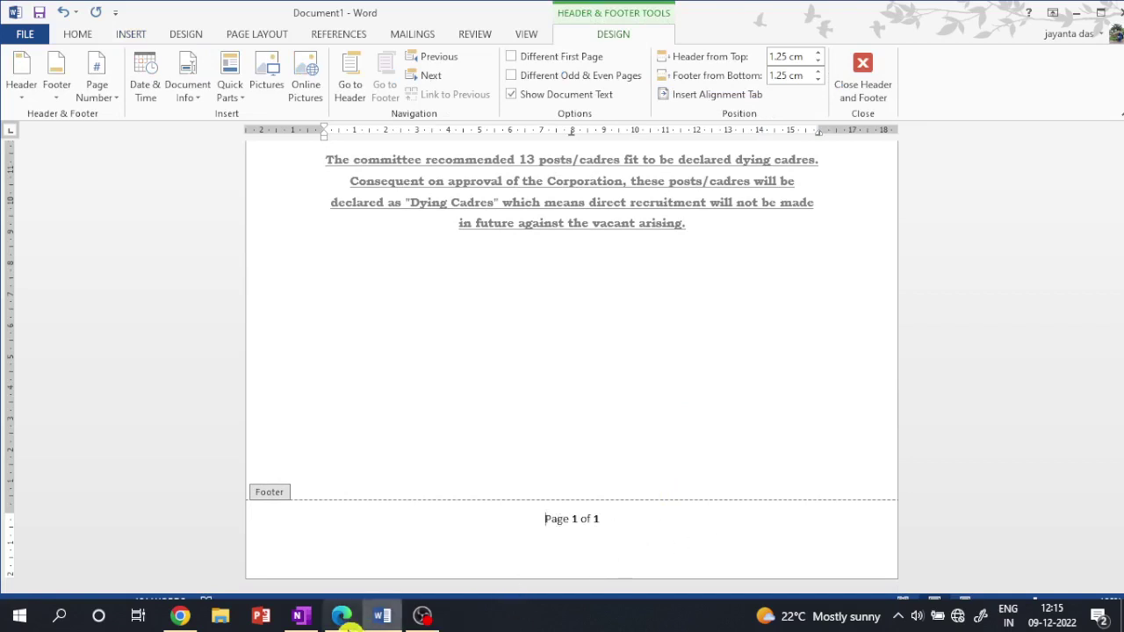
pyautogui.click(342, 616)
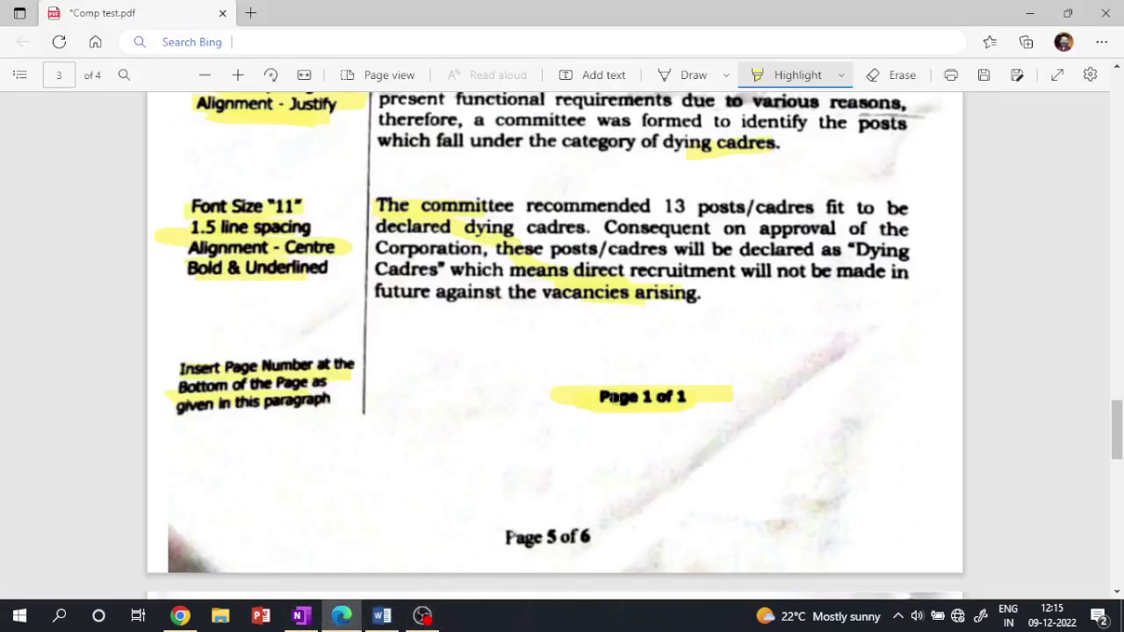
# Check the 'Page 1 of 1' footer against the exam PDF and close Header and Footer
pyautogui.click(383, 619)
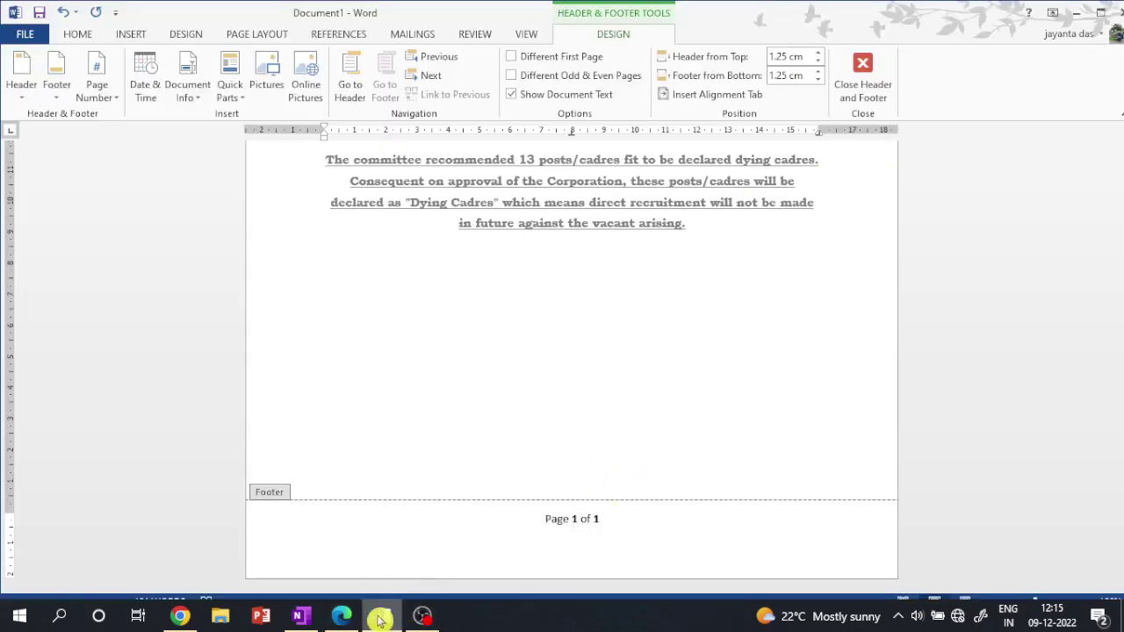
pyautogui.click(342, 616)
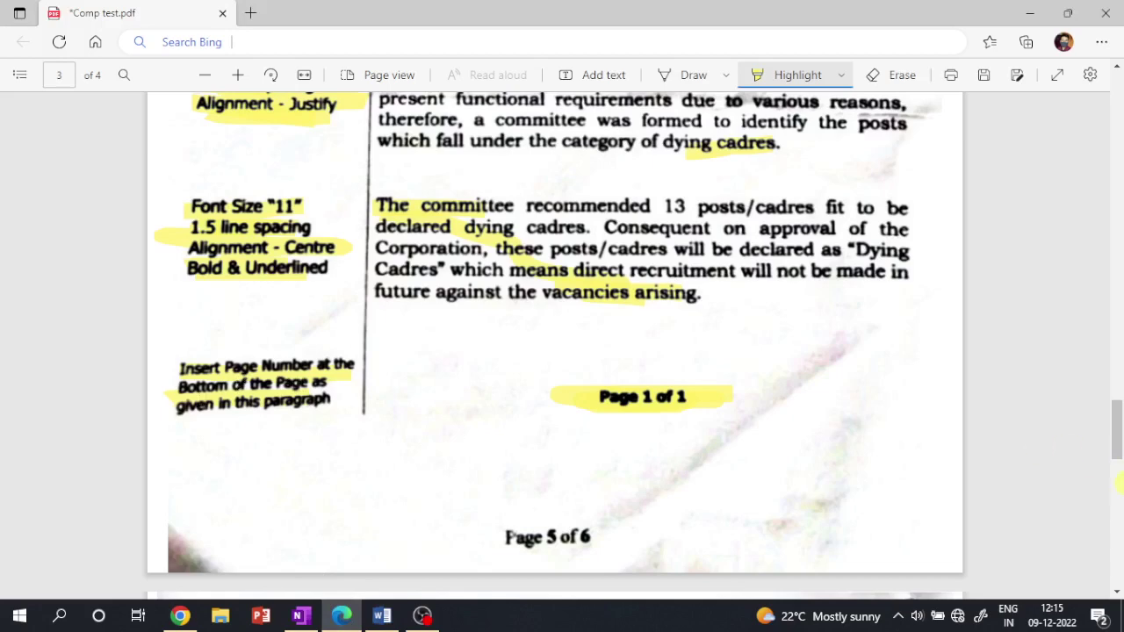
pyautogui.moveTo(1119, 439); pyautogui.dragTo(1118, 379)
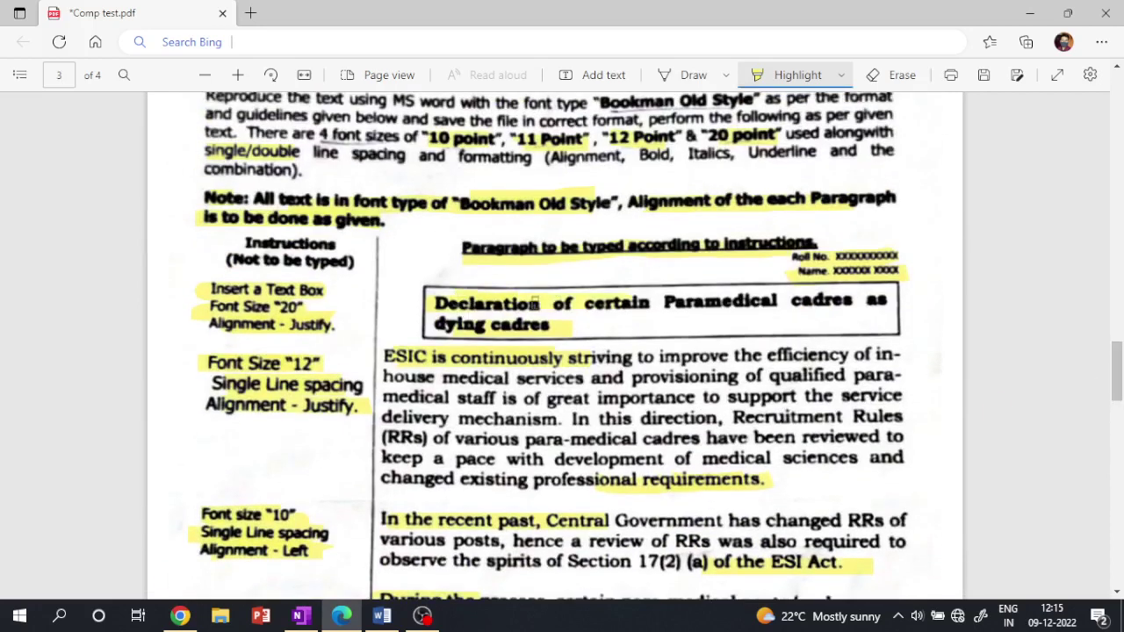
pyautogui.click(382, 615)
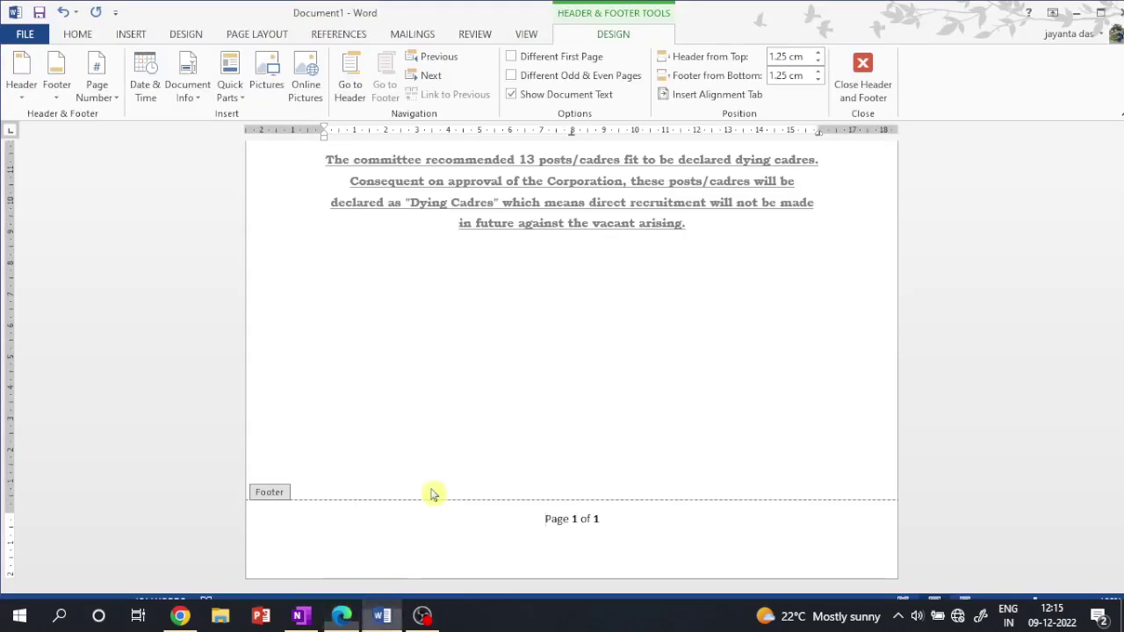
pyautogui.scroll(8, 772, 394)
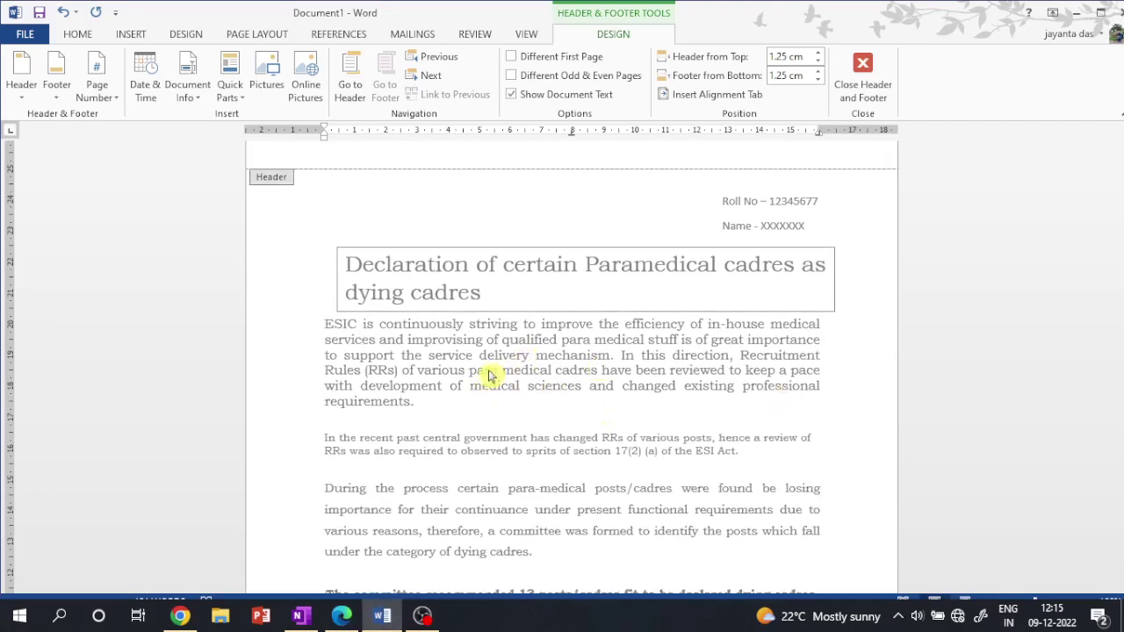
pyautogui.click(863, 71)
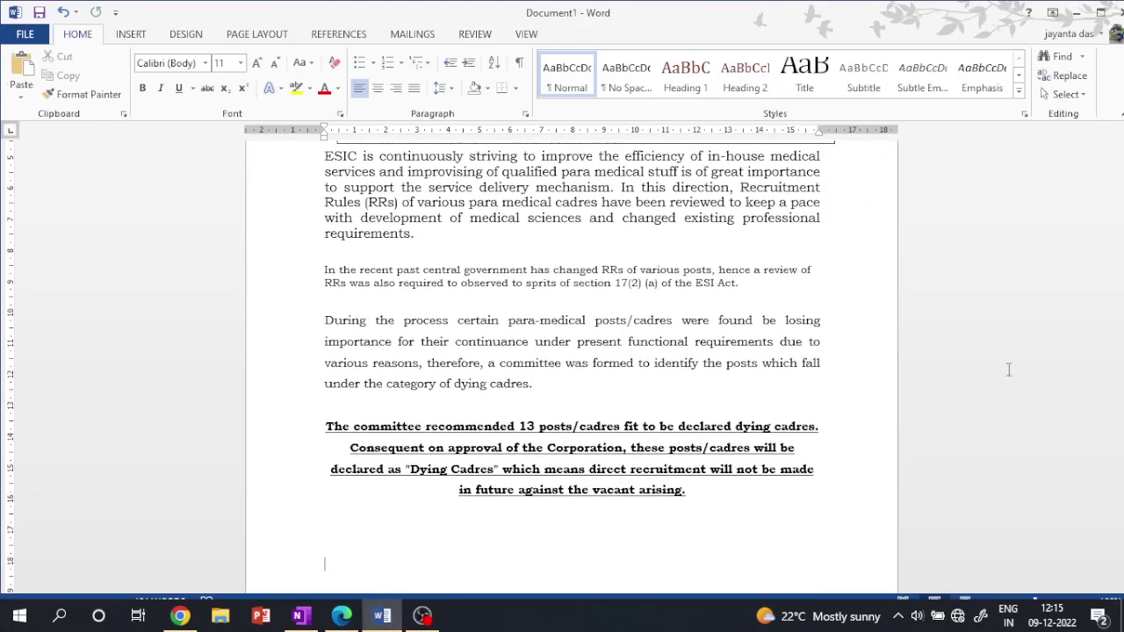
pyautogui.scroll(-3, 669, 474)
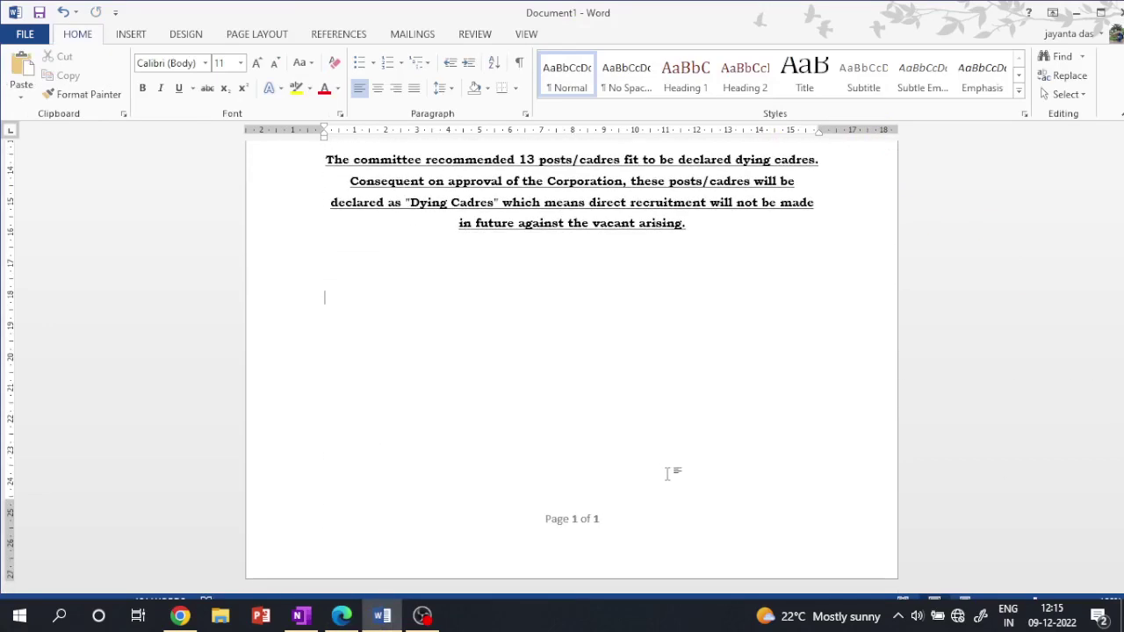
pyautogui.scroll(6, 744, 355)
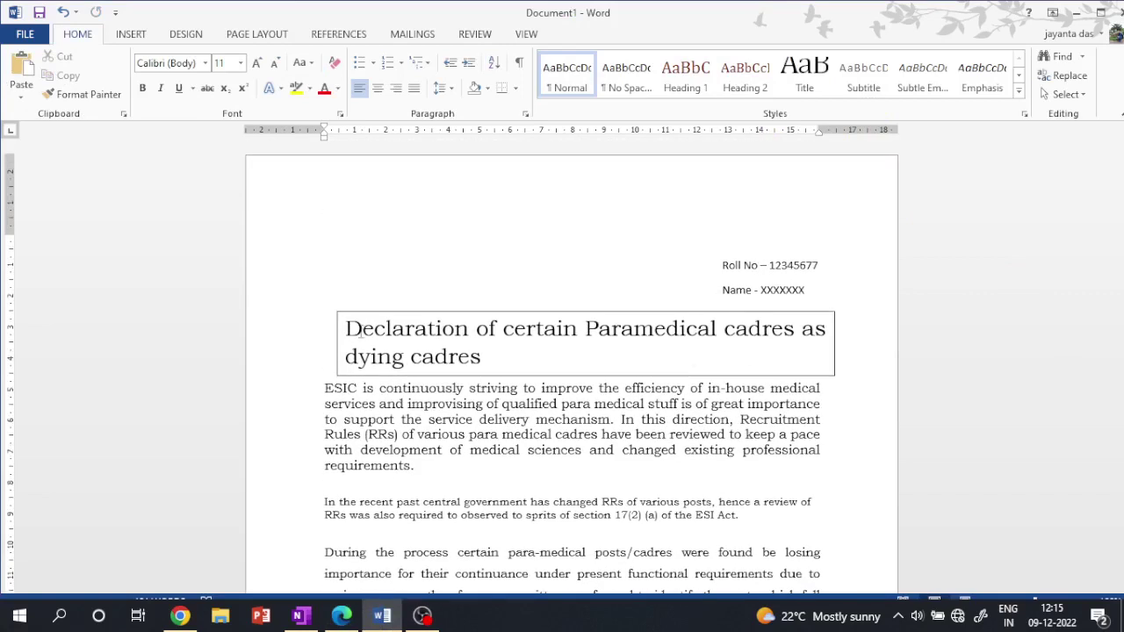
# Bold the whole 'Declaration of certain Paramedical cadres as dying cadres' text in the title box
pyautogui.moveTo(349, 329); pyautogui.dragTo(496, 356)
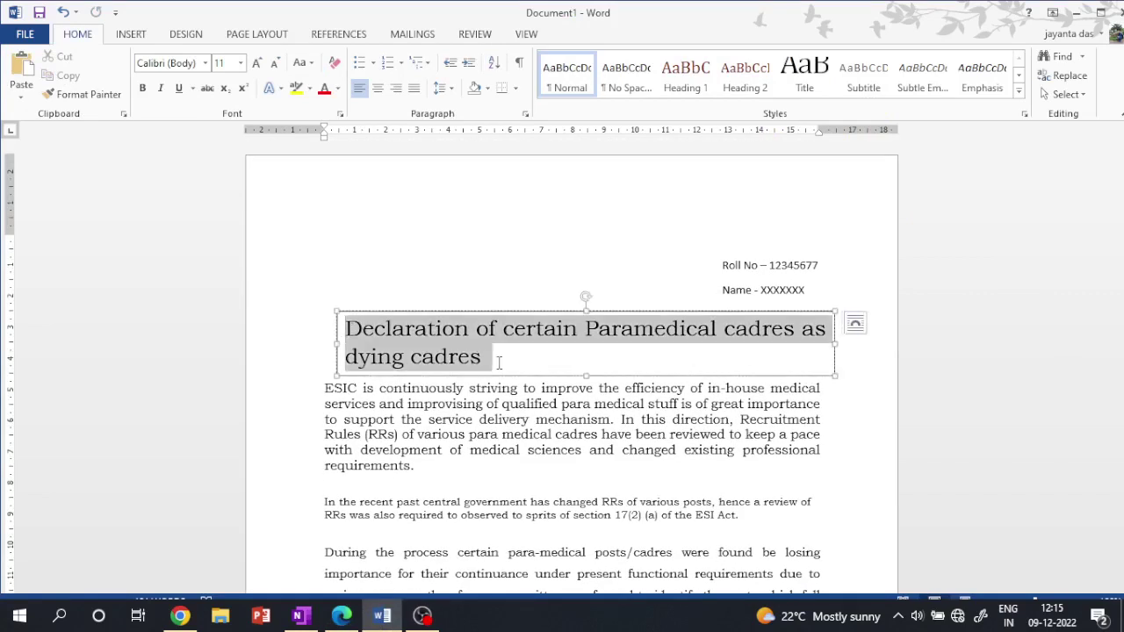
pyautogui.click(143, 89)
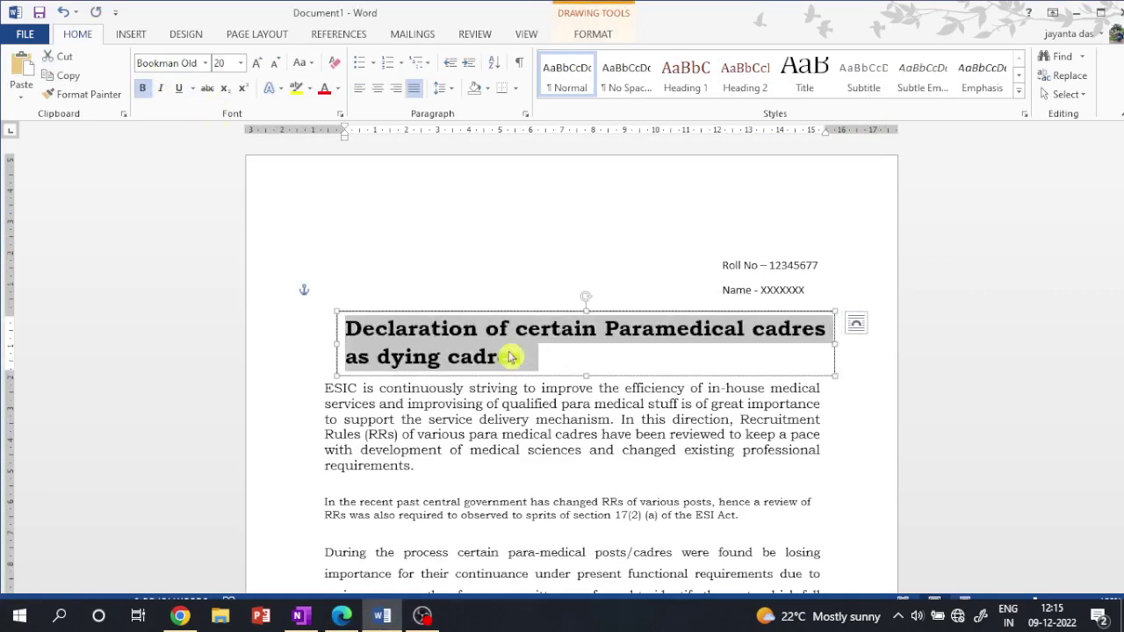
pyautogui.click(931, 347)
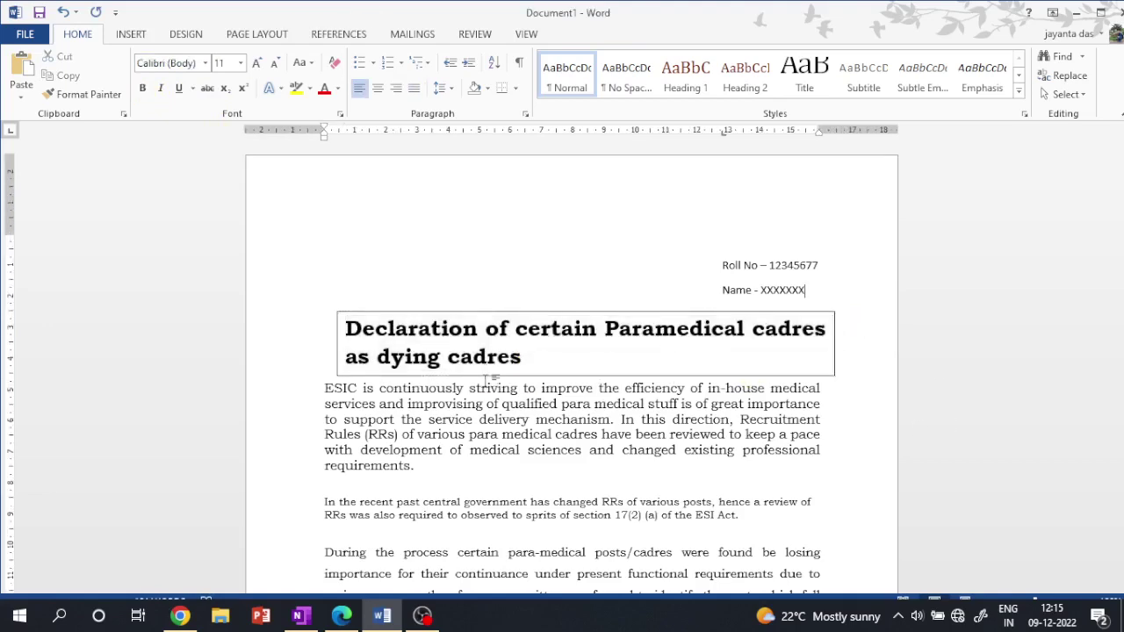
pyautogui.scroll(-8, 492, 378)
pyautogui.scroll(8, 1120, 218)
pyautogui.scroll(-10, 593, 448)
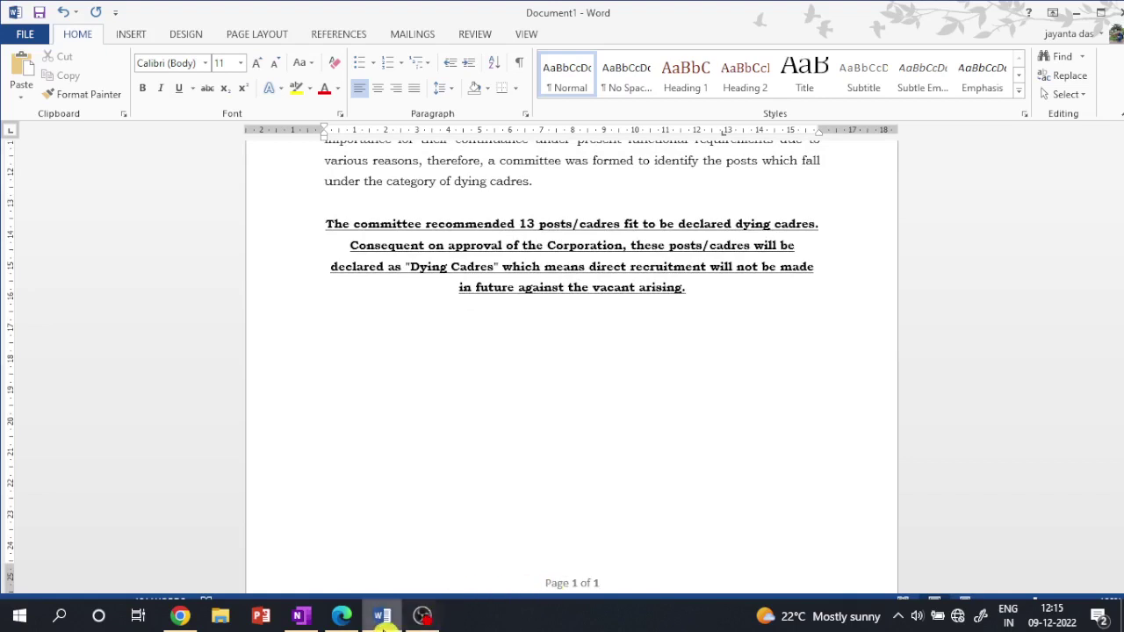
# Scroll the exam PDF to page 4's Part C MS-Excel question with the income and expense table
pyautogui.click(343, 621)
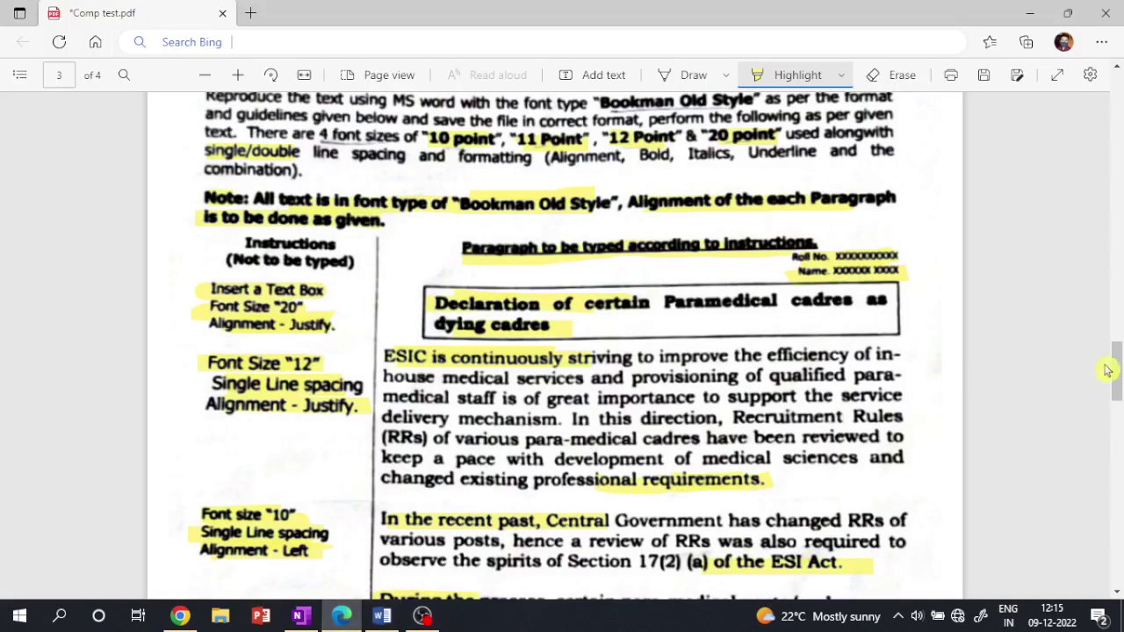
pyautogui.scroll(1, 1119, 368)
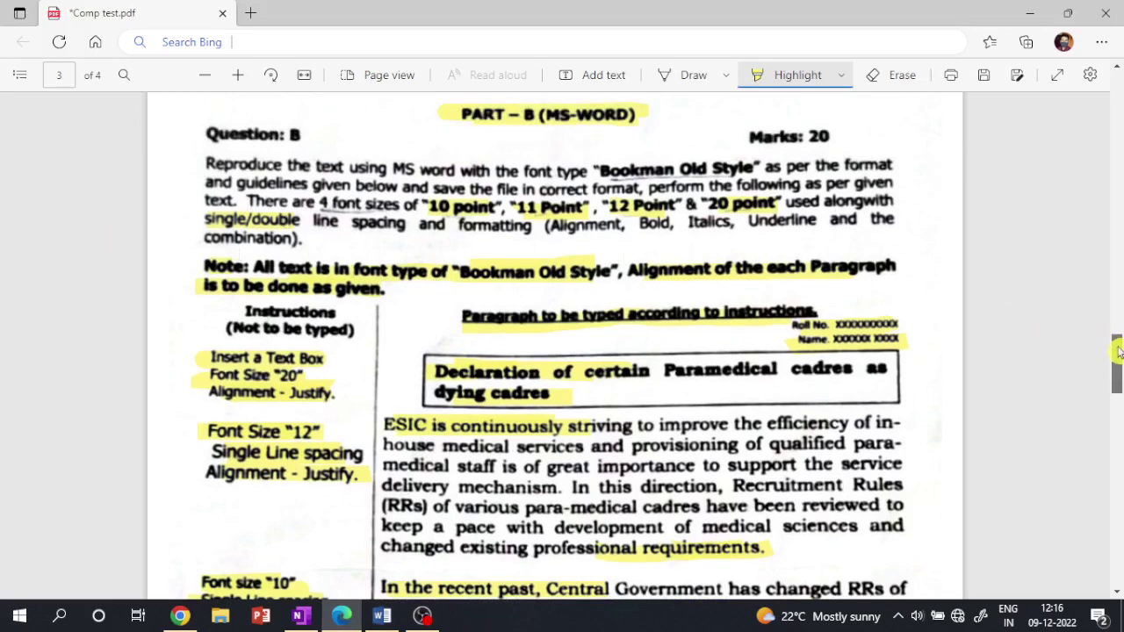
pyautogui.scroll(1, 1119, 351)
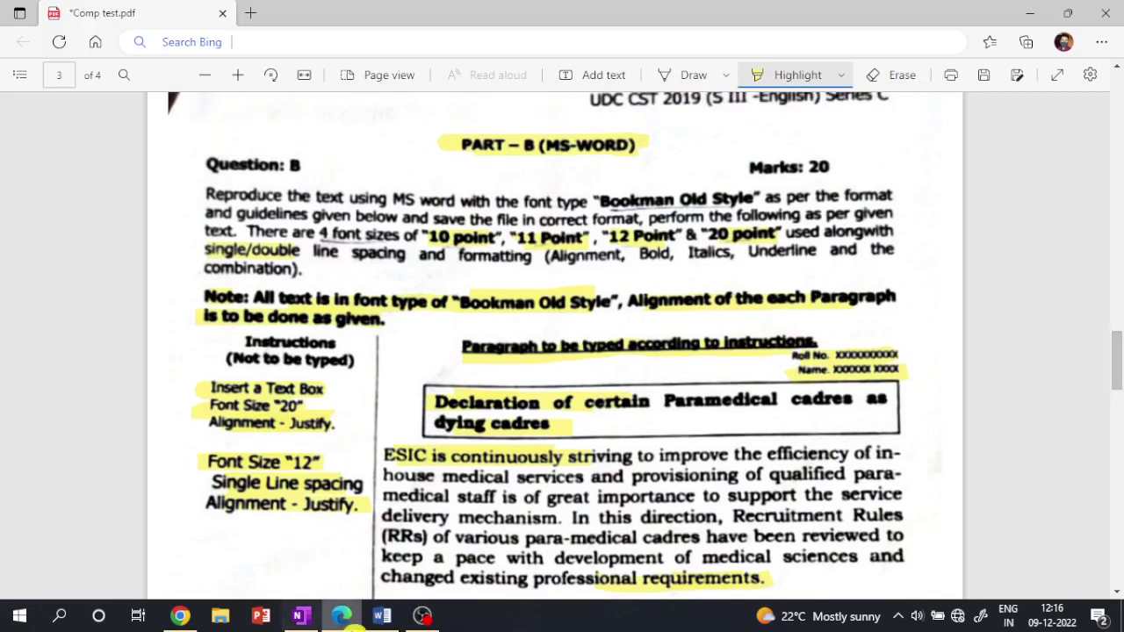
pyautogui.click(381, 615)
pyautogui.scroll(5, 479, 441)
pyautogui.scroll(-10, 478, 442)
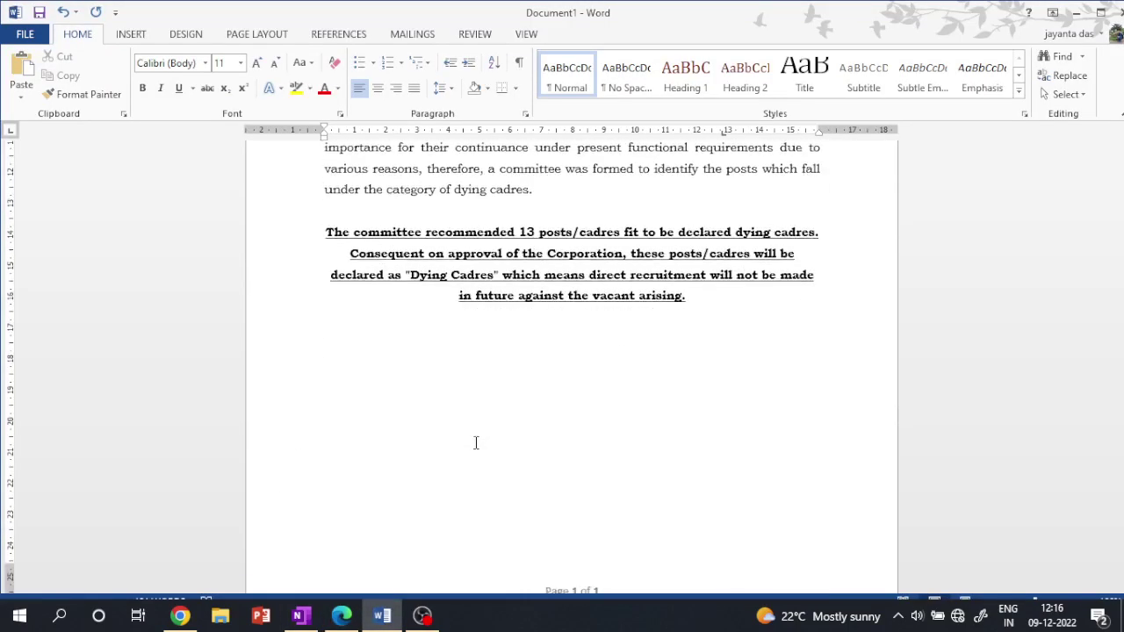
pyautogui.scroll(10, 476, 441)
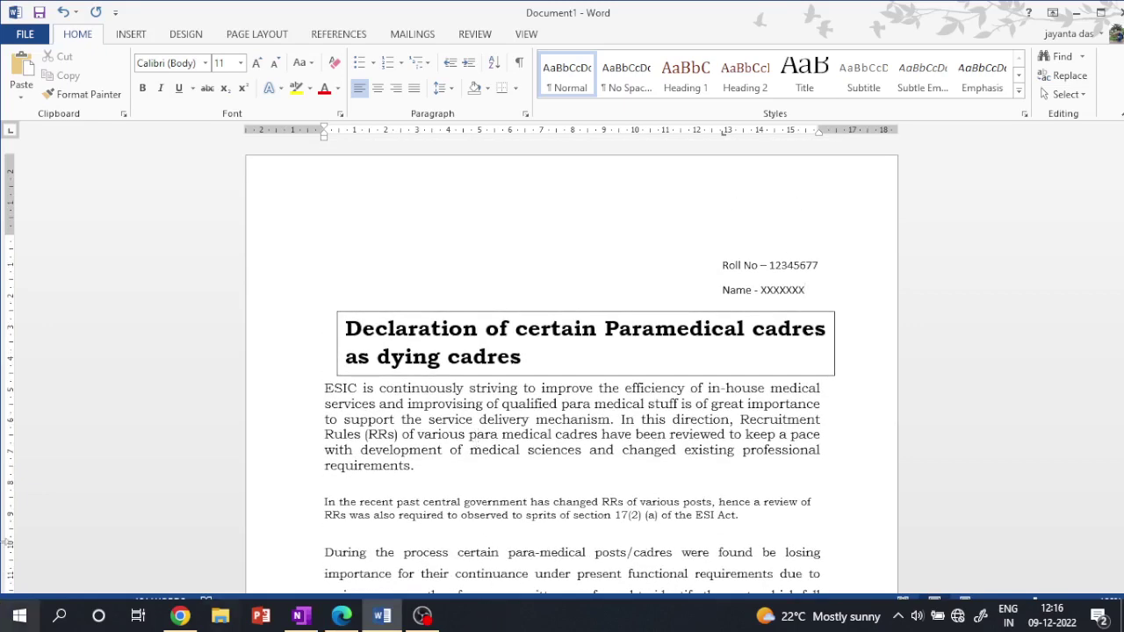
pyautogui.click(342, 616)
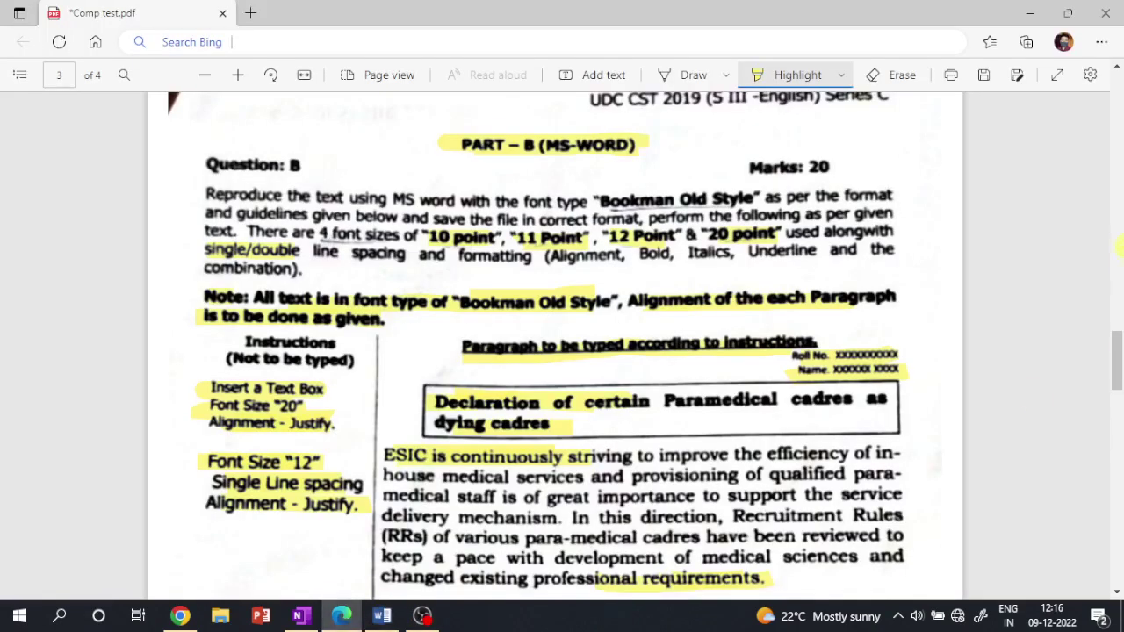
pyautogui.moveTo(1116, 355); pyautogui.dragTo(1116, 496)
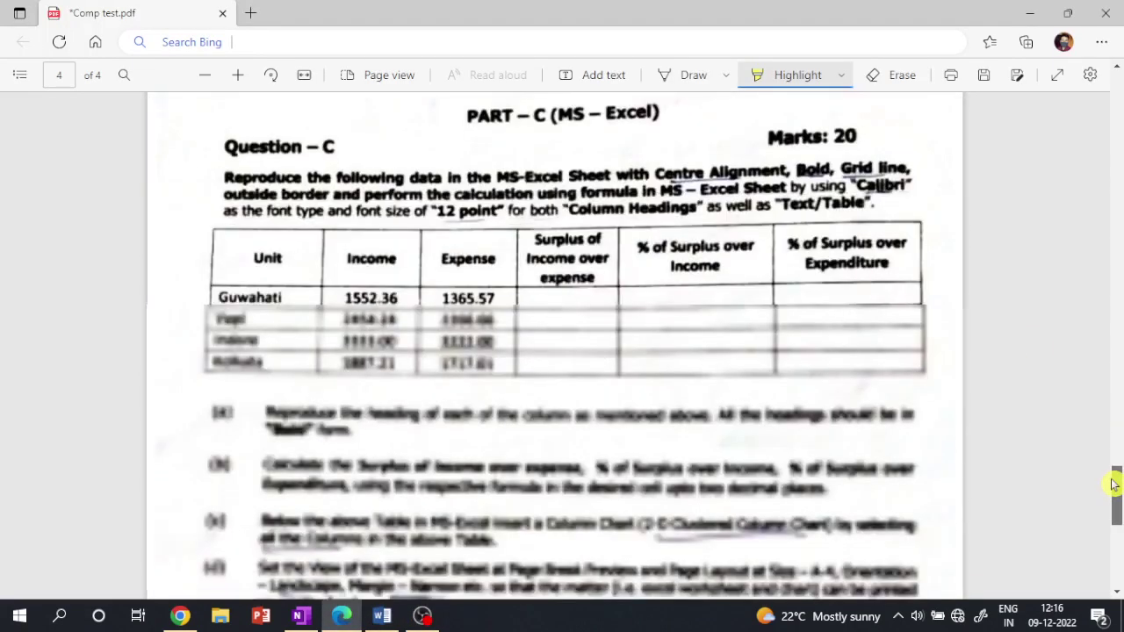